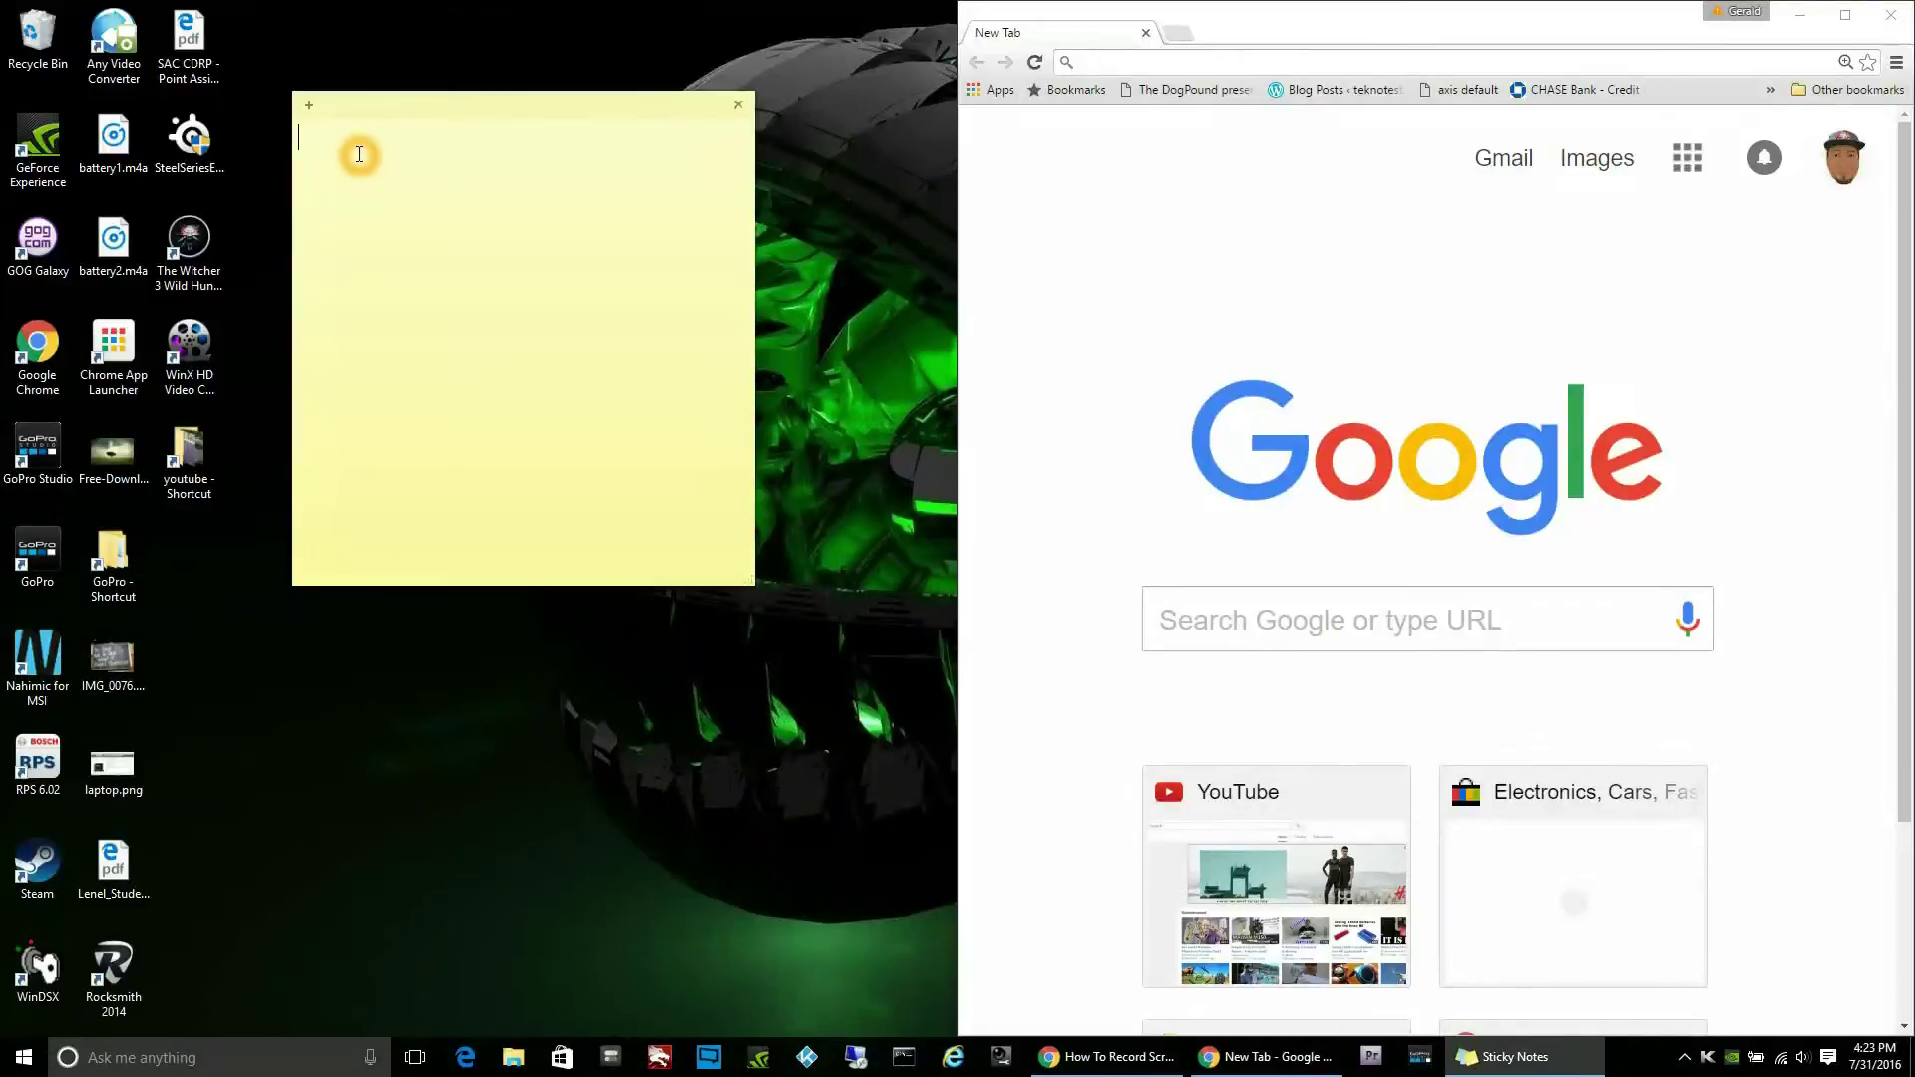
- Write 'this is what you needto download' and list 7zip, sd card formatter, win32 disk imager, retro pie
type("this is what you needto download")
key("Return")
key("Return")
type("7zip")
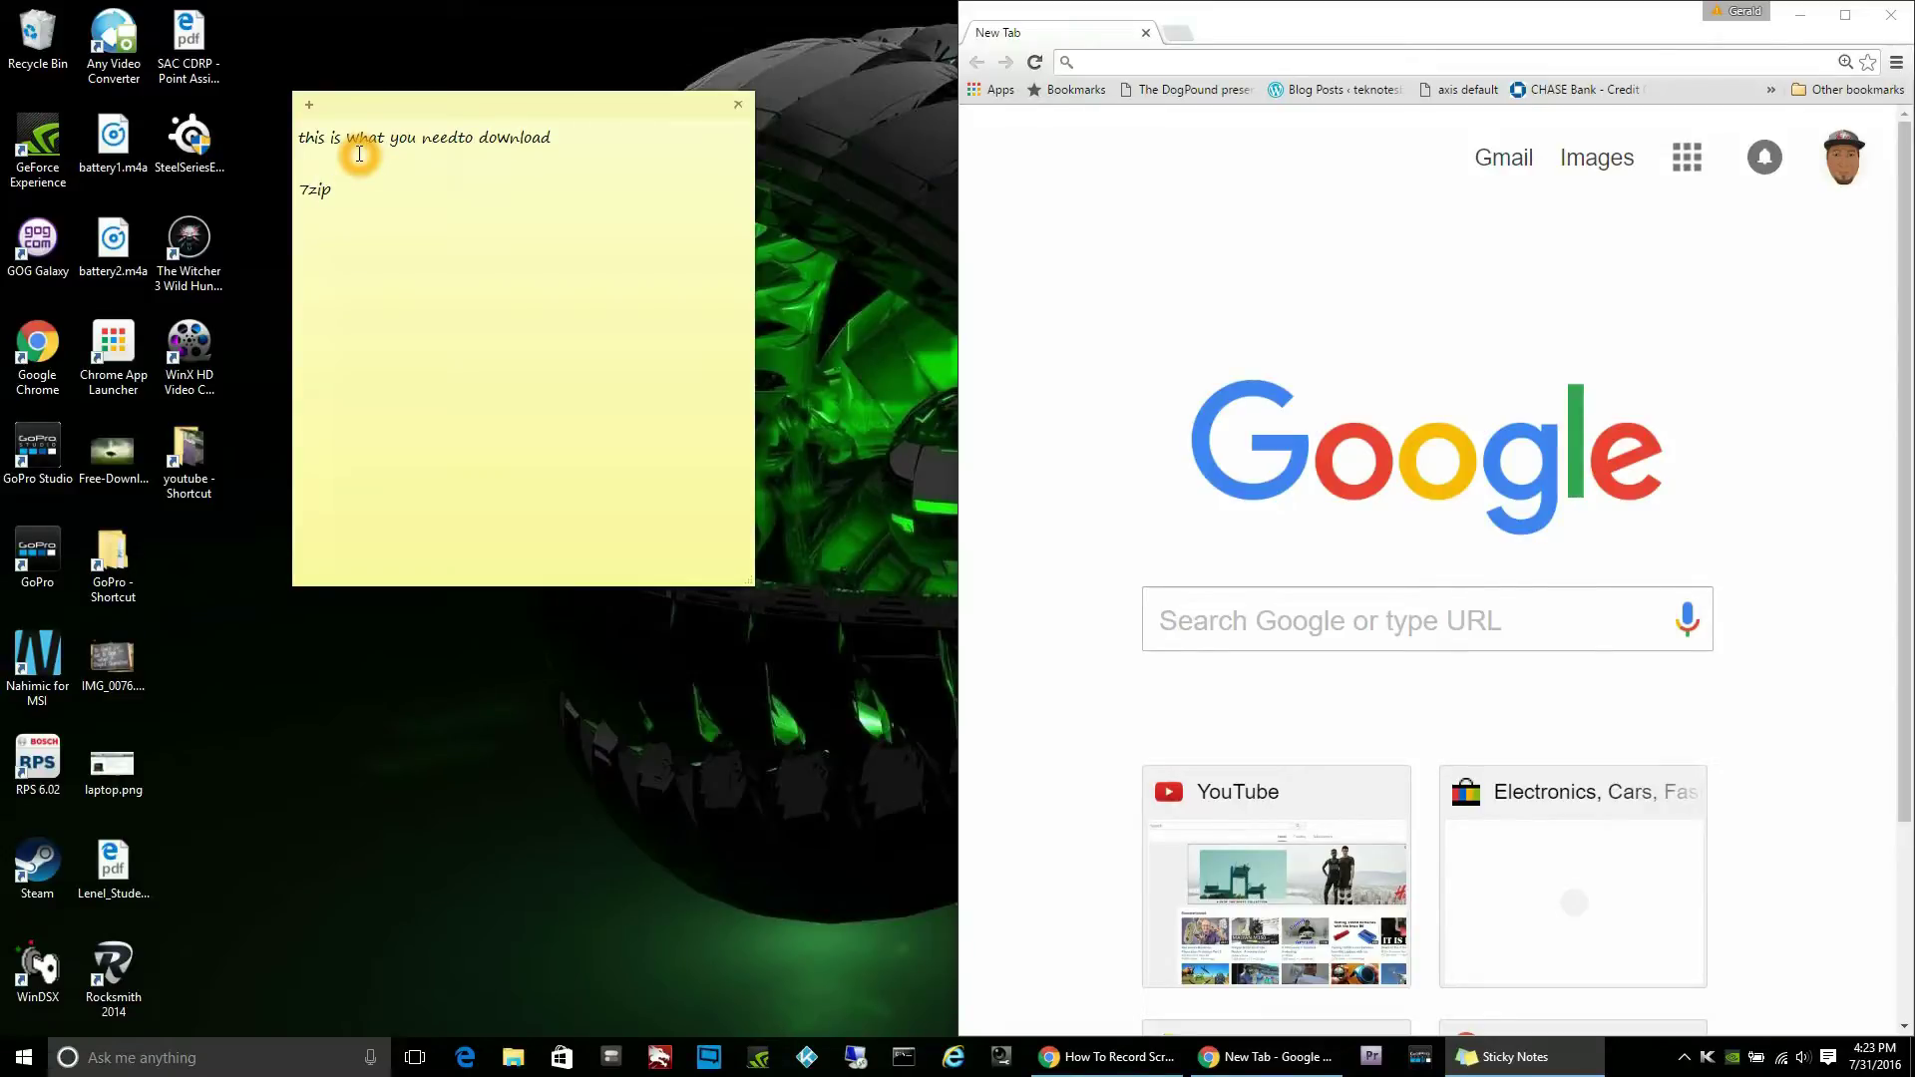
key("Return")
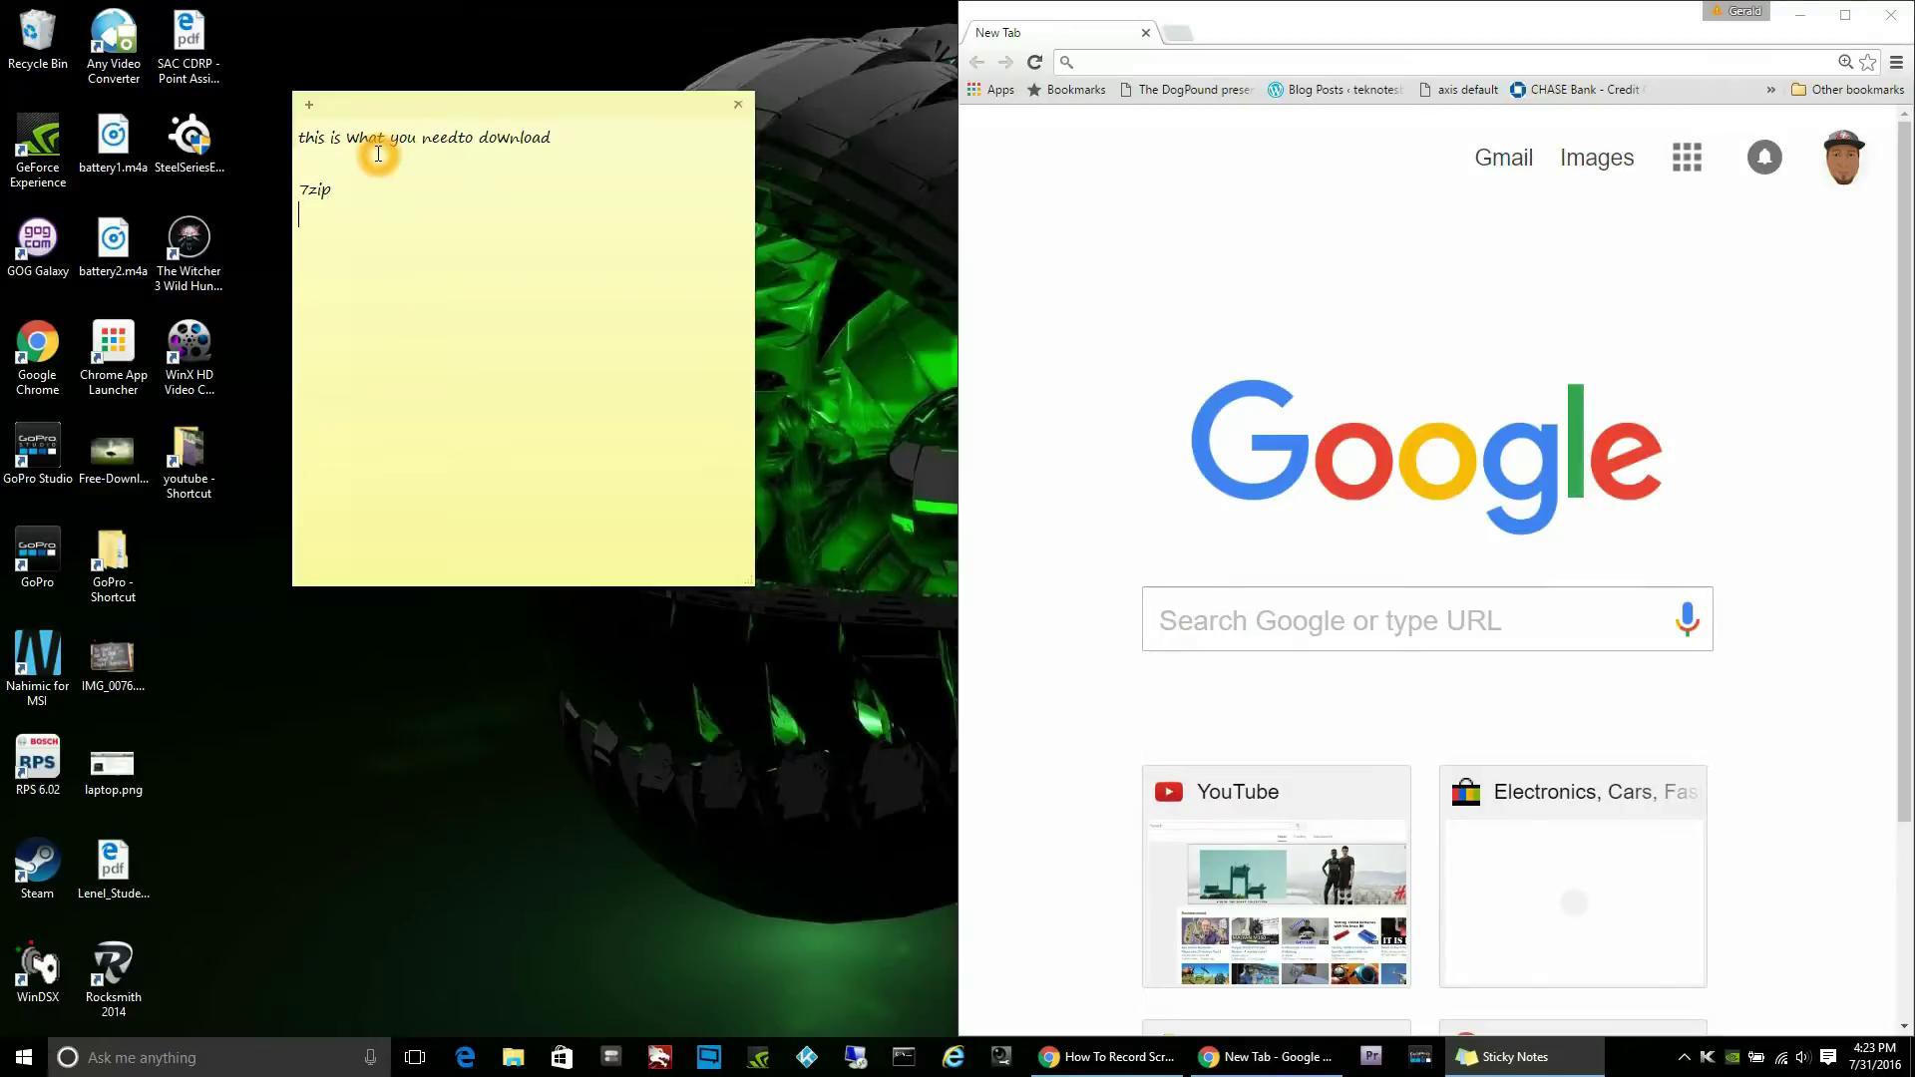
type("sd")
type(" card for")
type("matter")
type("Win")
type("32")
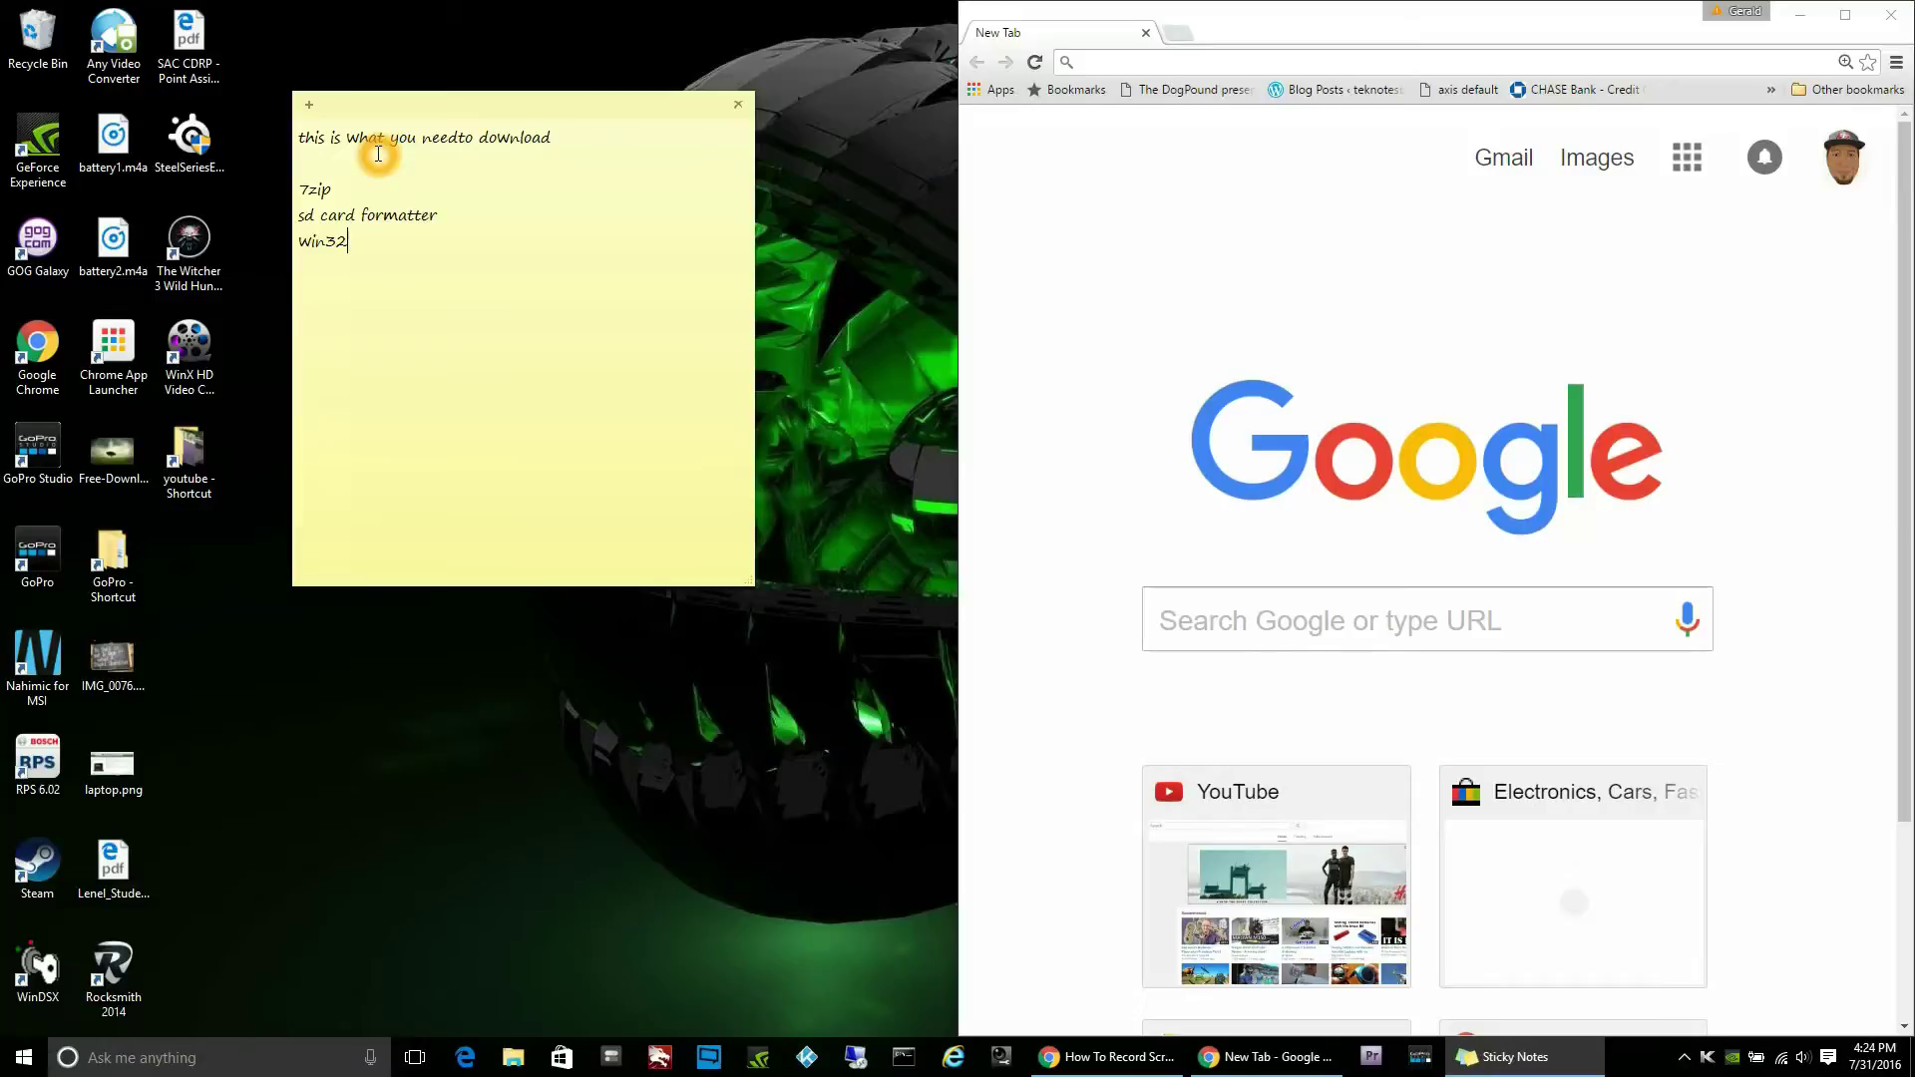
type(" disk imager")
key("Return")
type("retro pie")
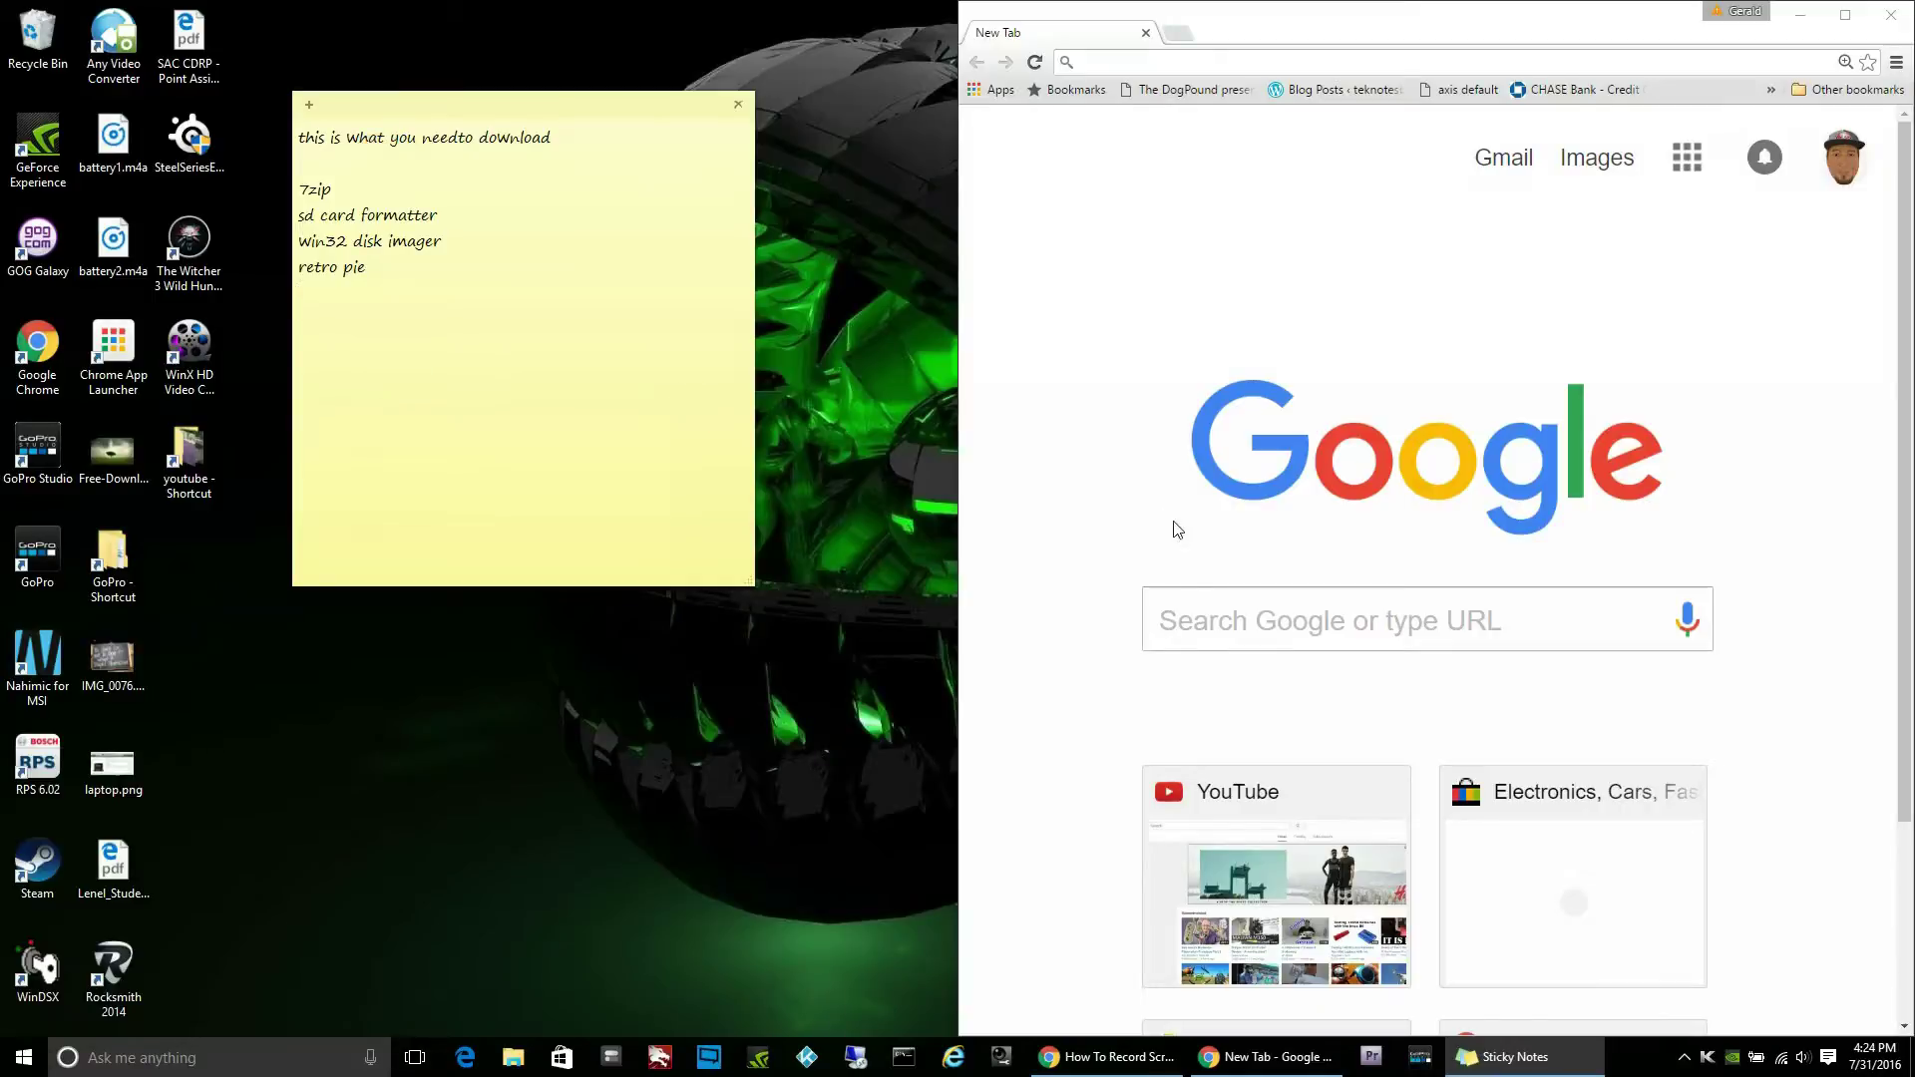
- Search Google for 7zip, open the 7-zip.org download page and pick the 64-bit installer
left_click(1176, 626)
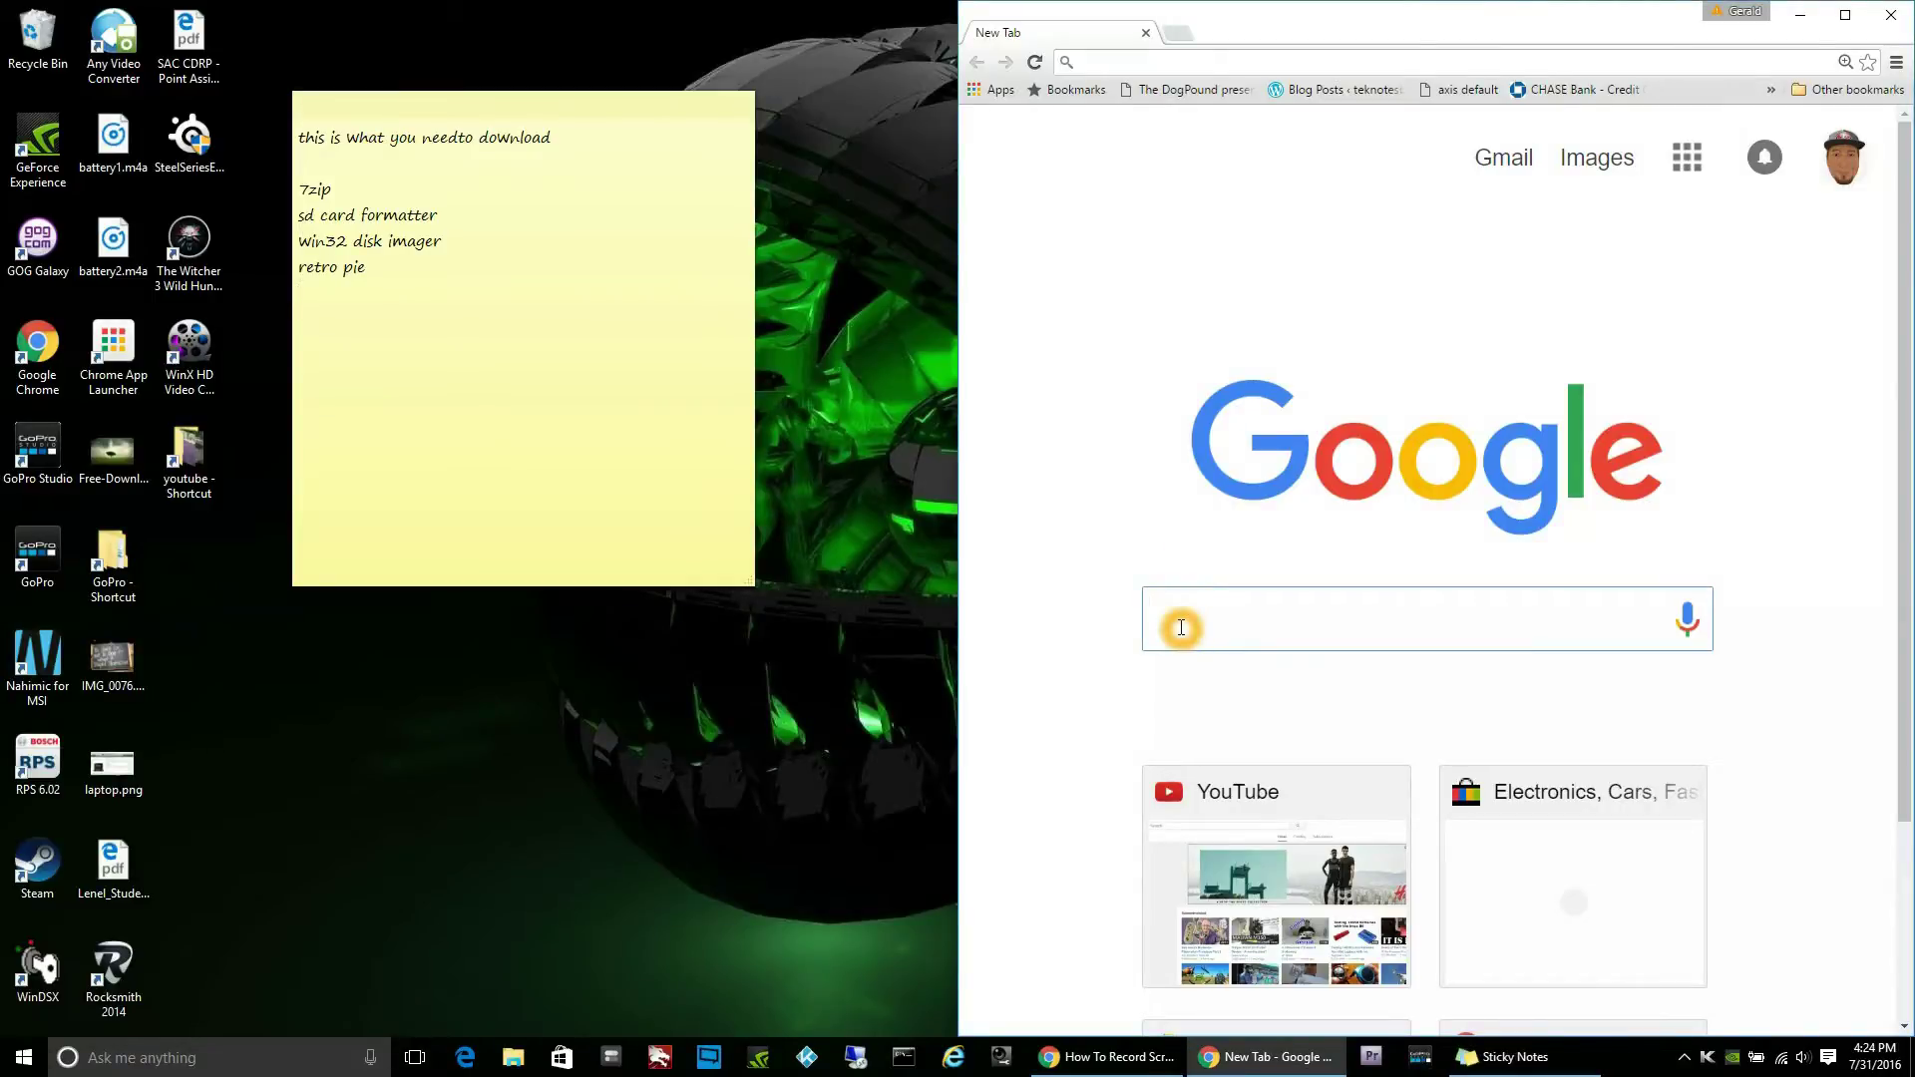
type("7zip")
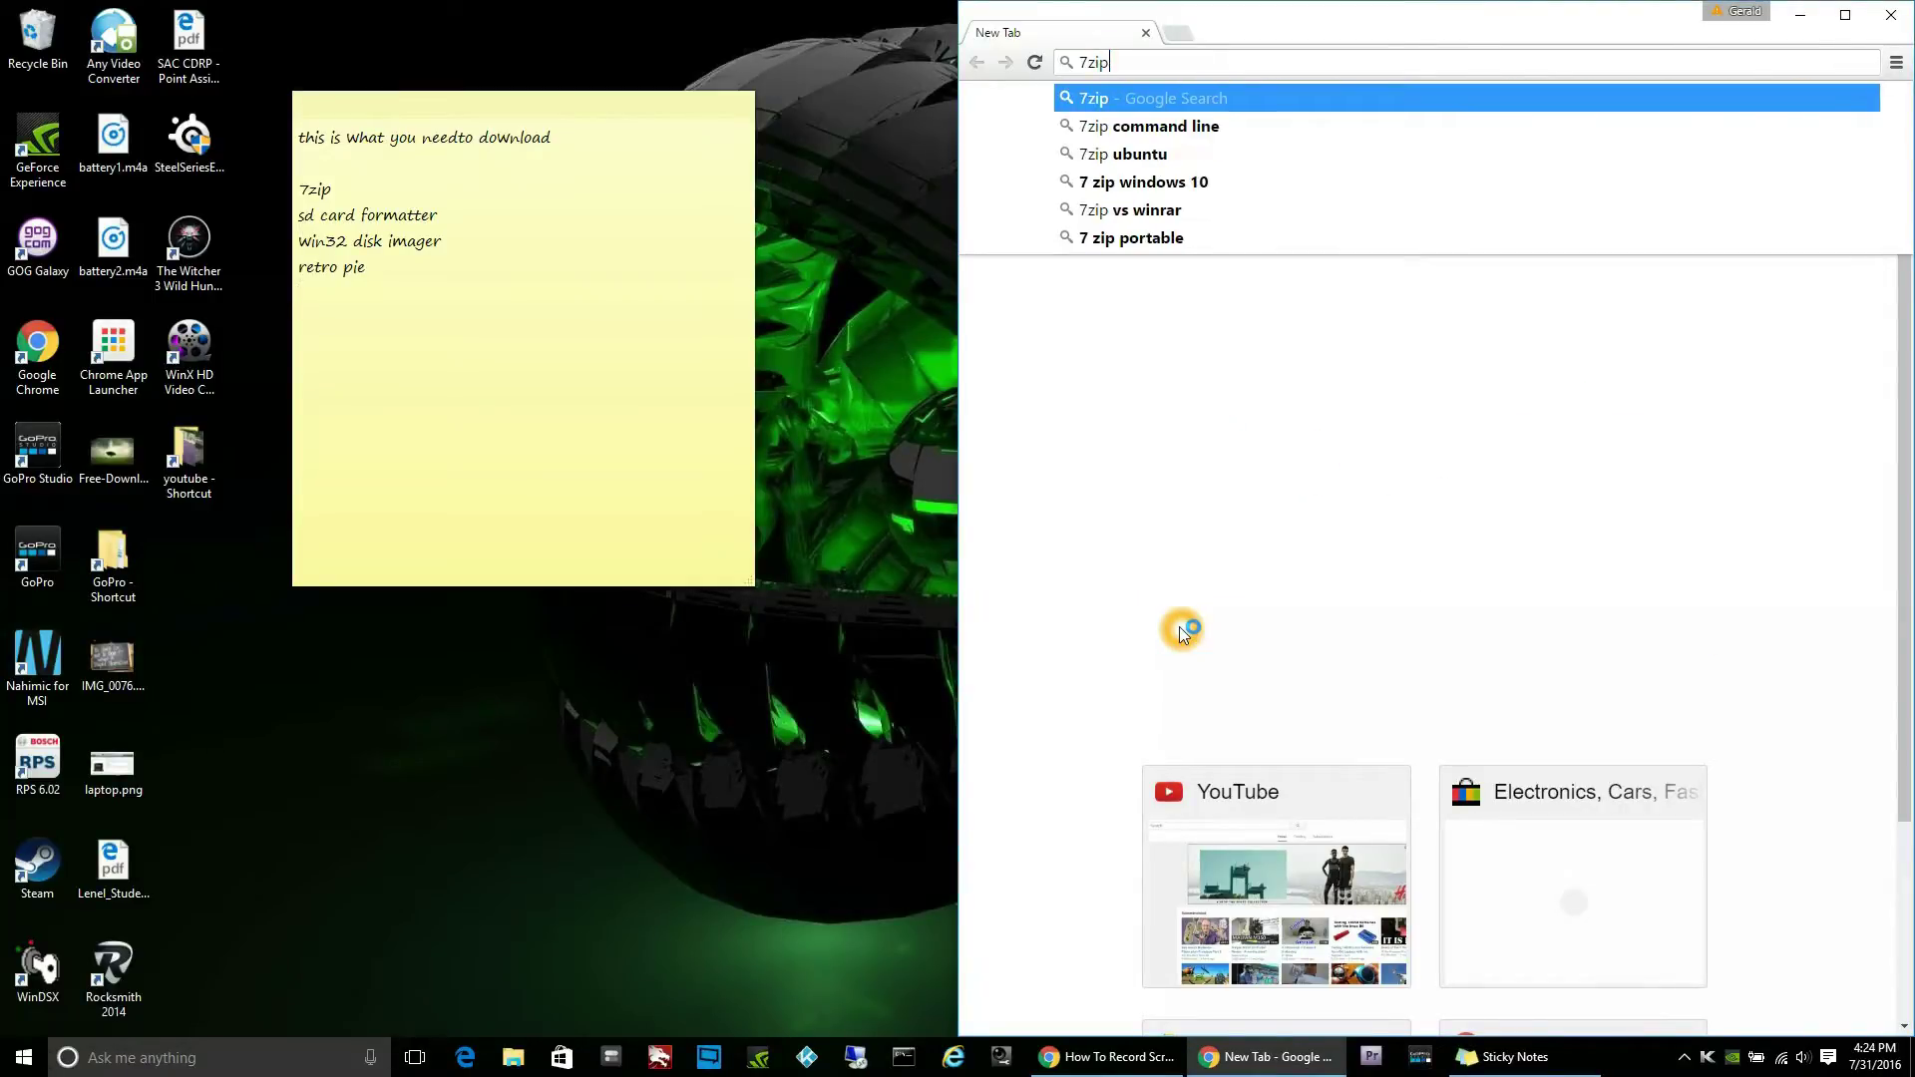
key("Return")
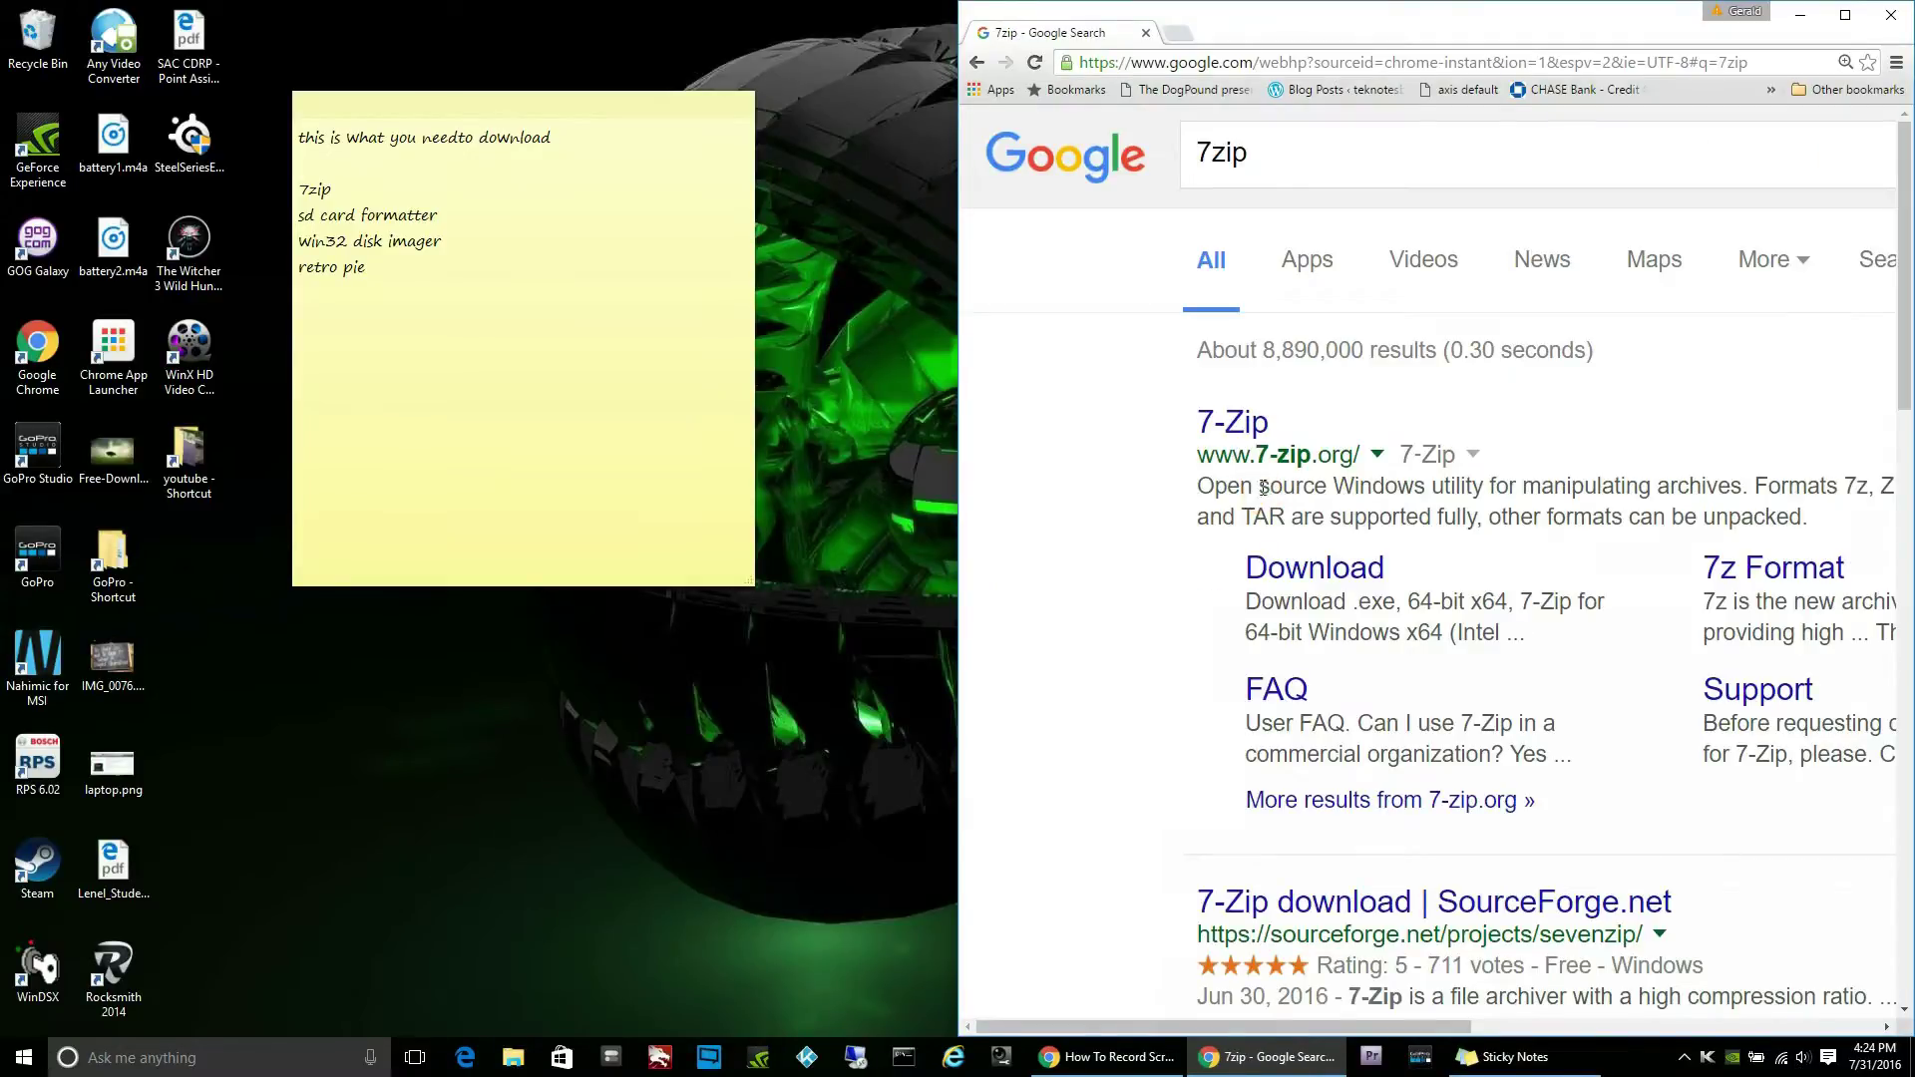
left_click(1222, 422)
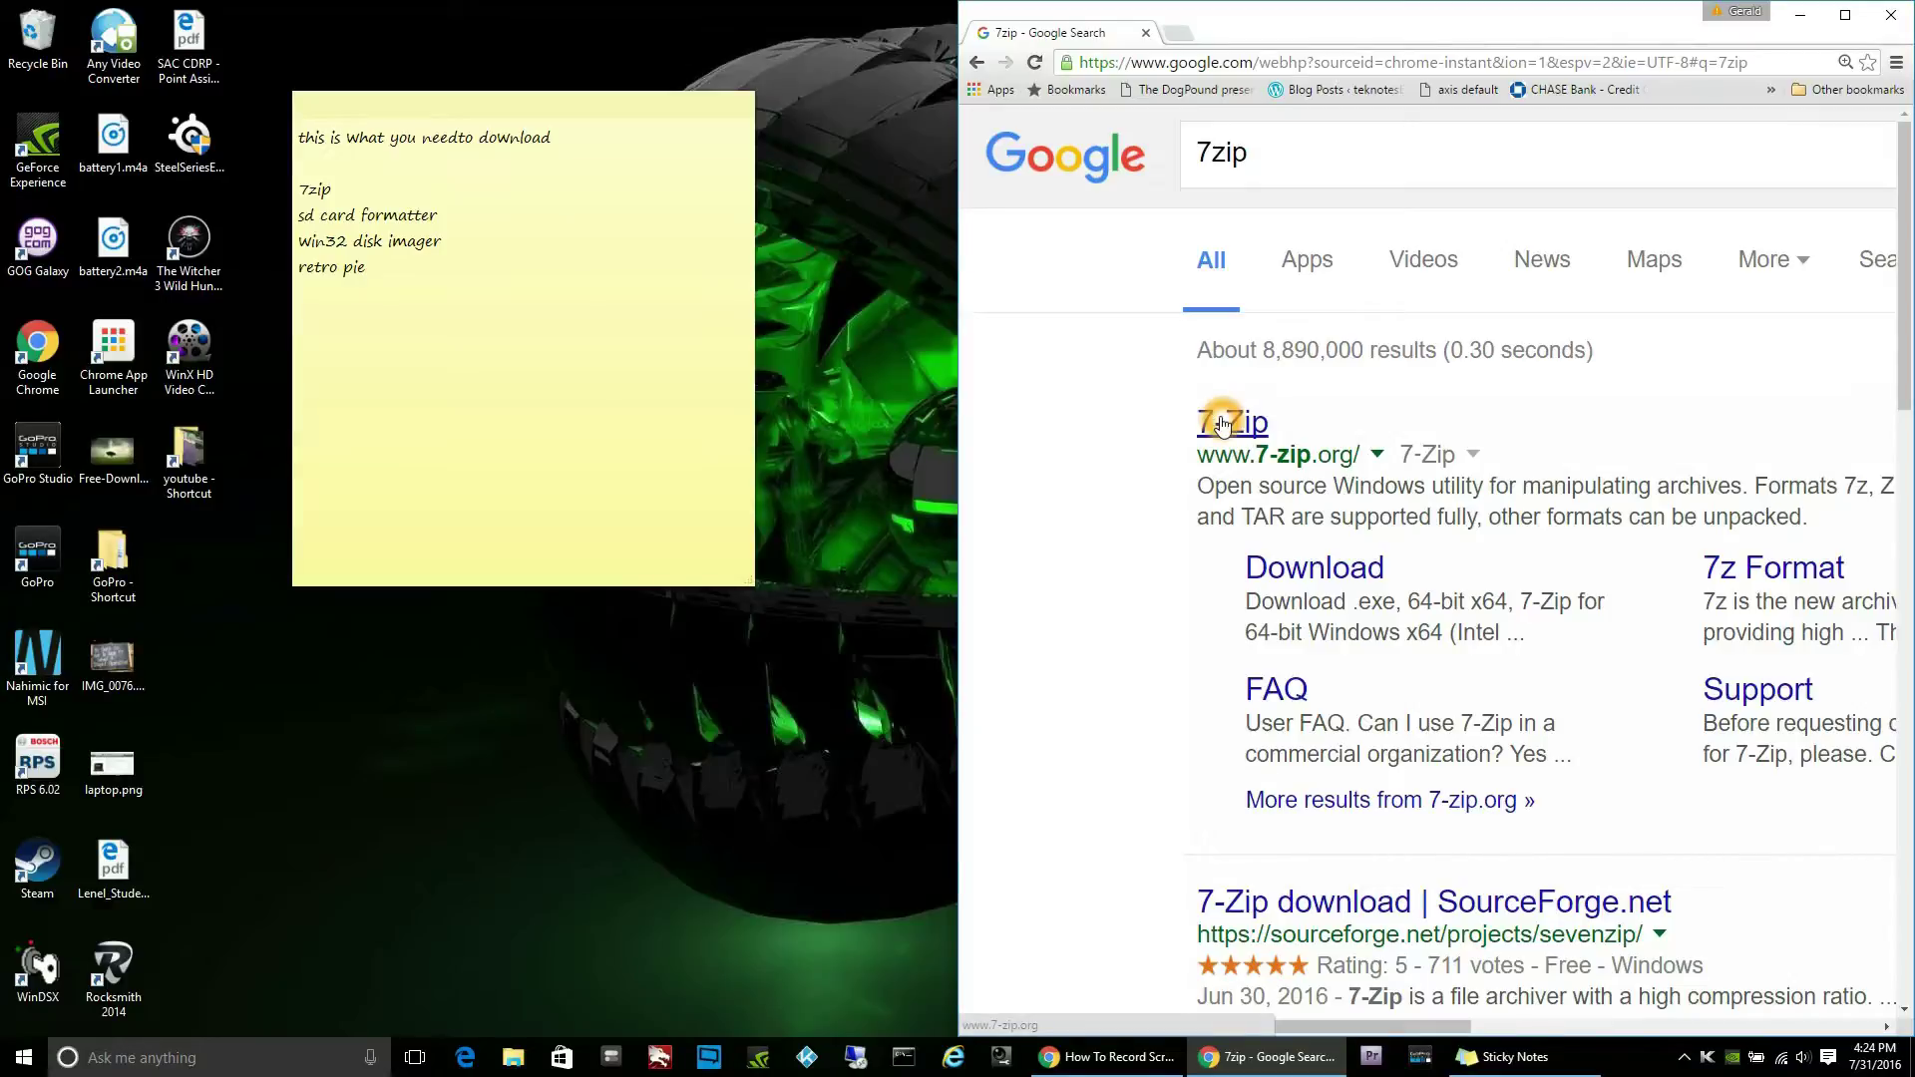
left_click(1294, 579)
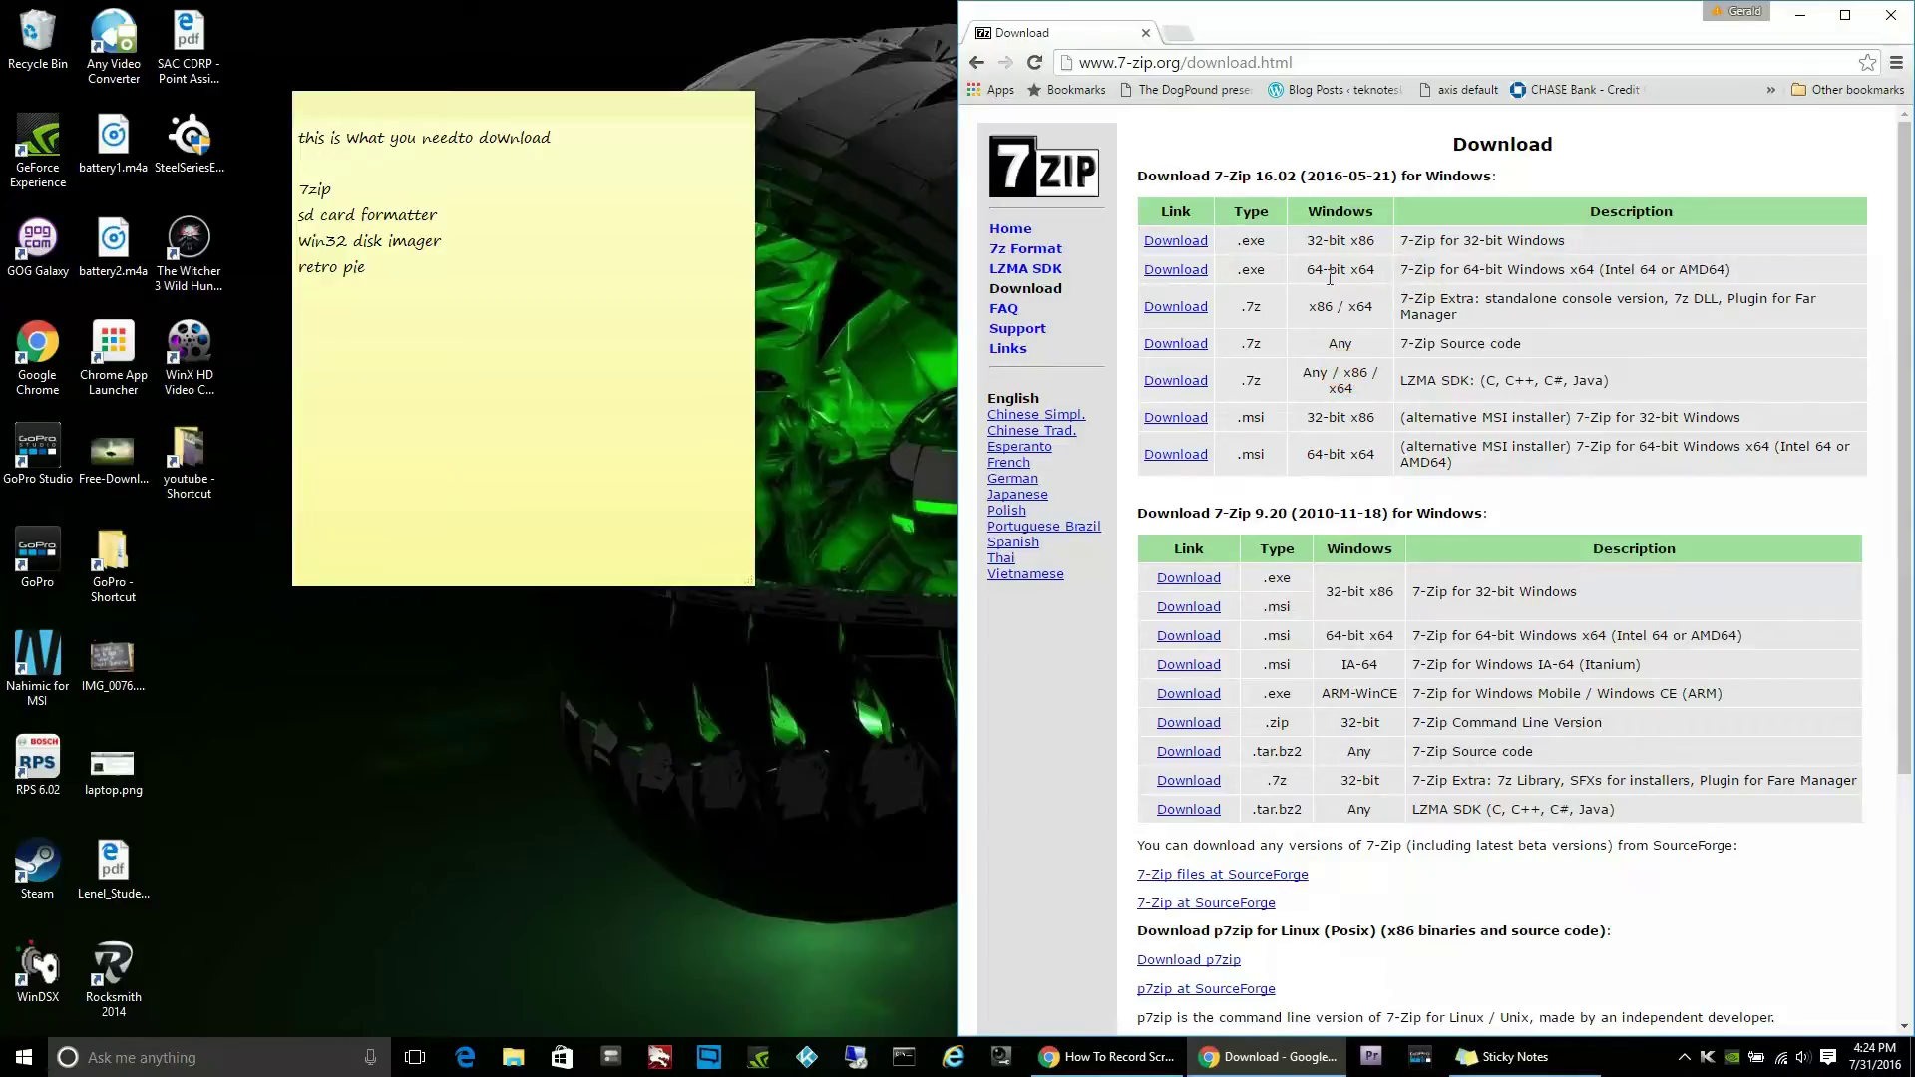
left_click(1174, 271)
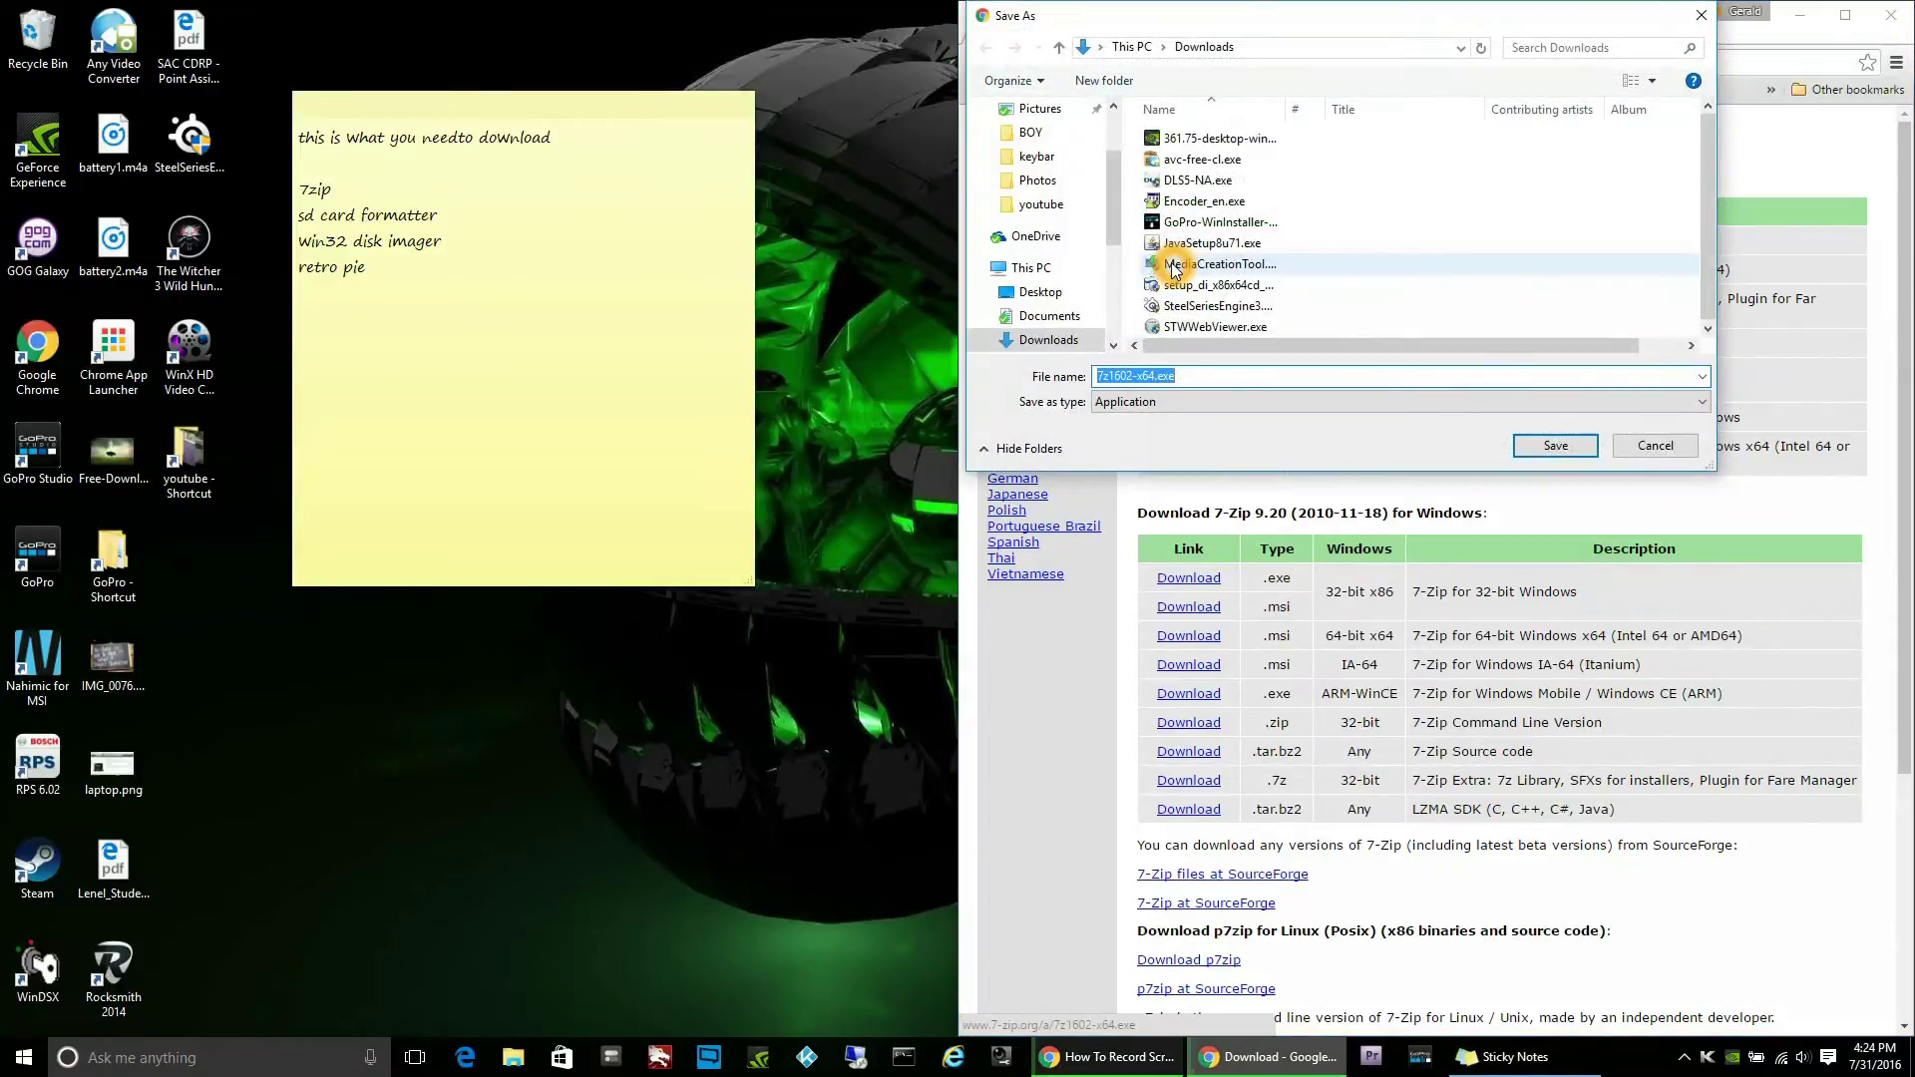
- Save 7z1602-x64.exe to Downloads and show it in File Explorer
left_click(1540, 451)
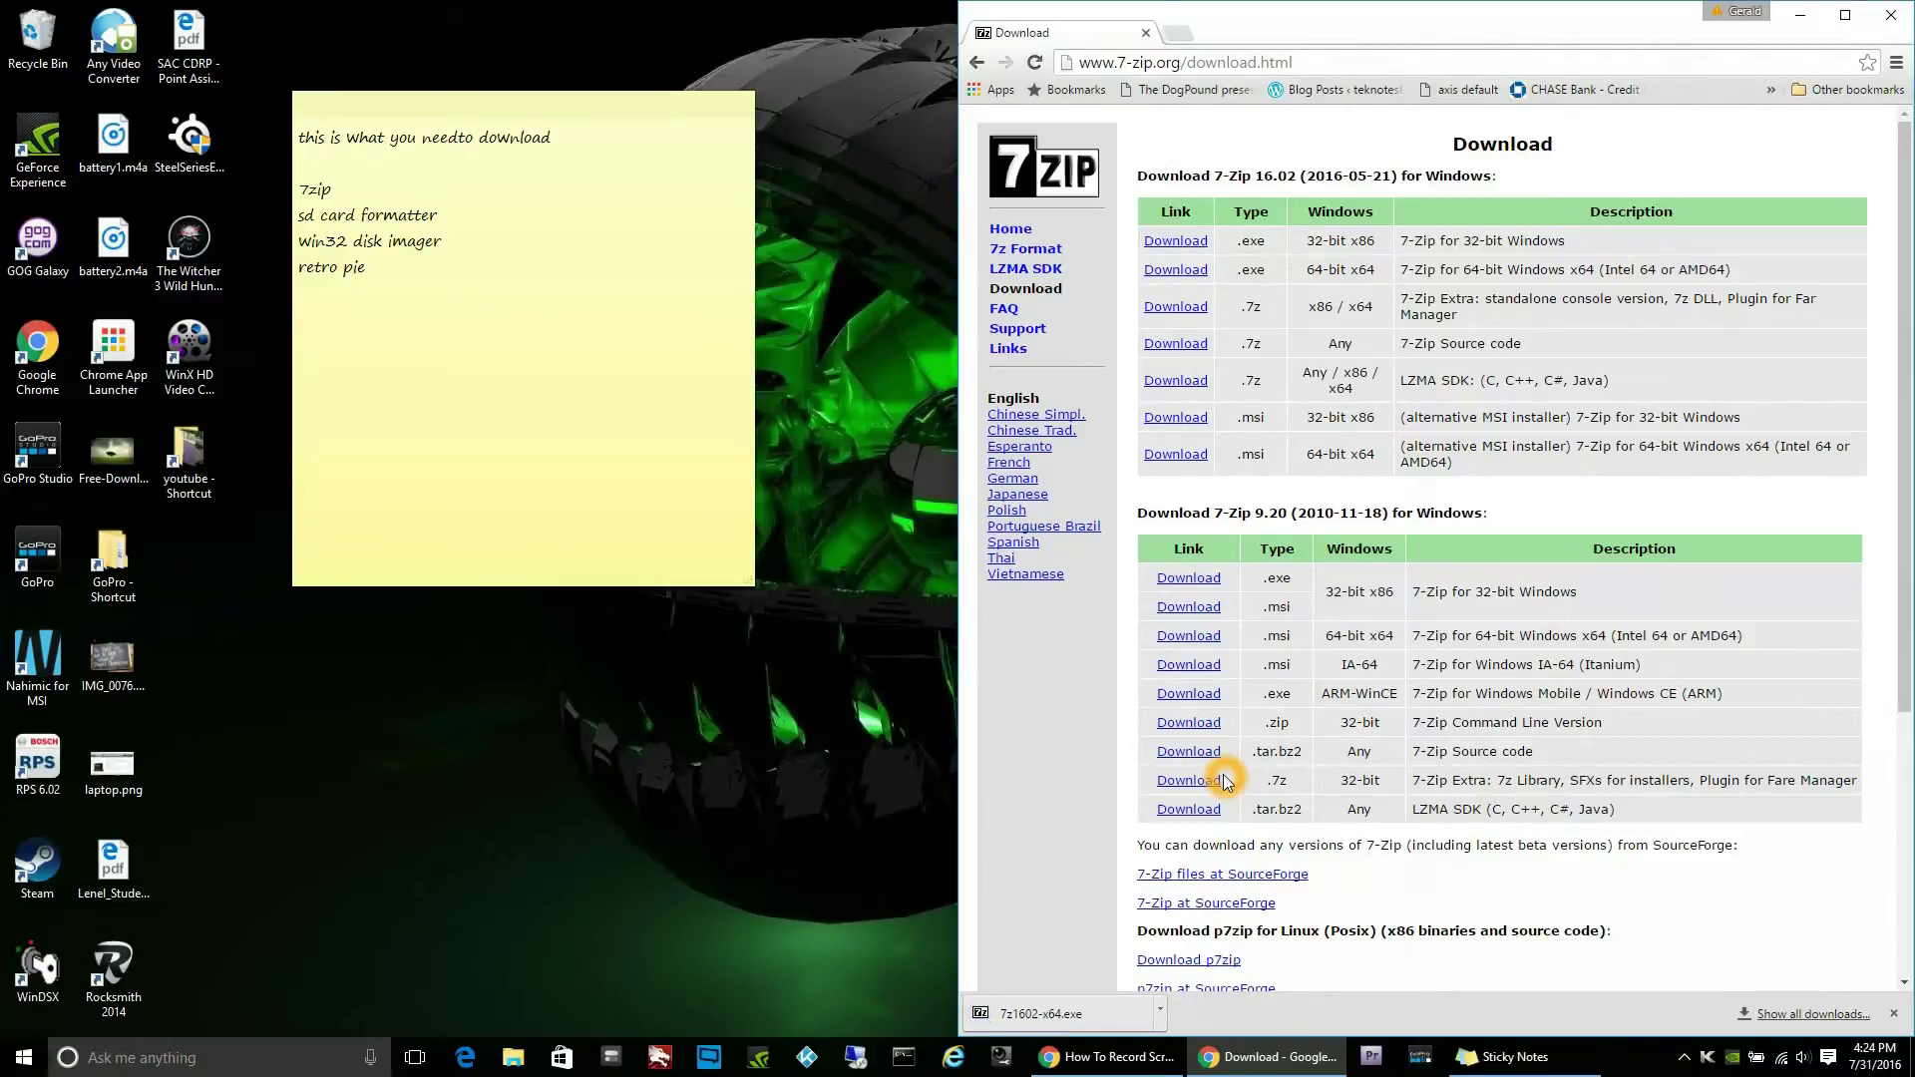
left_click(1162, 1015)
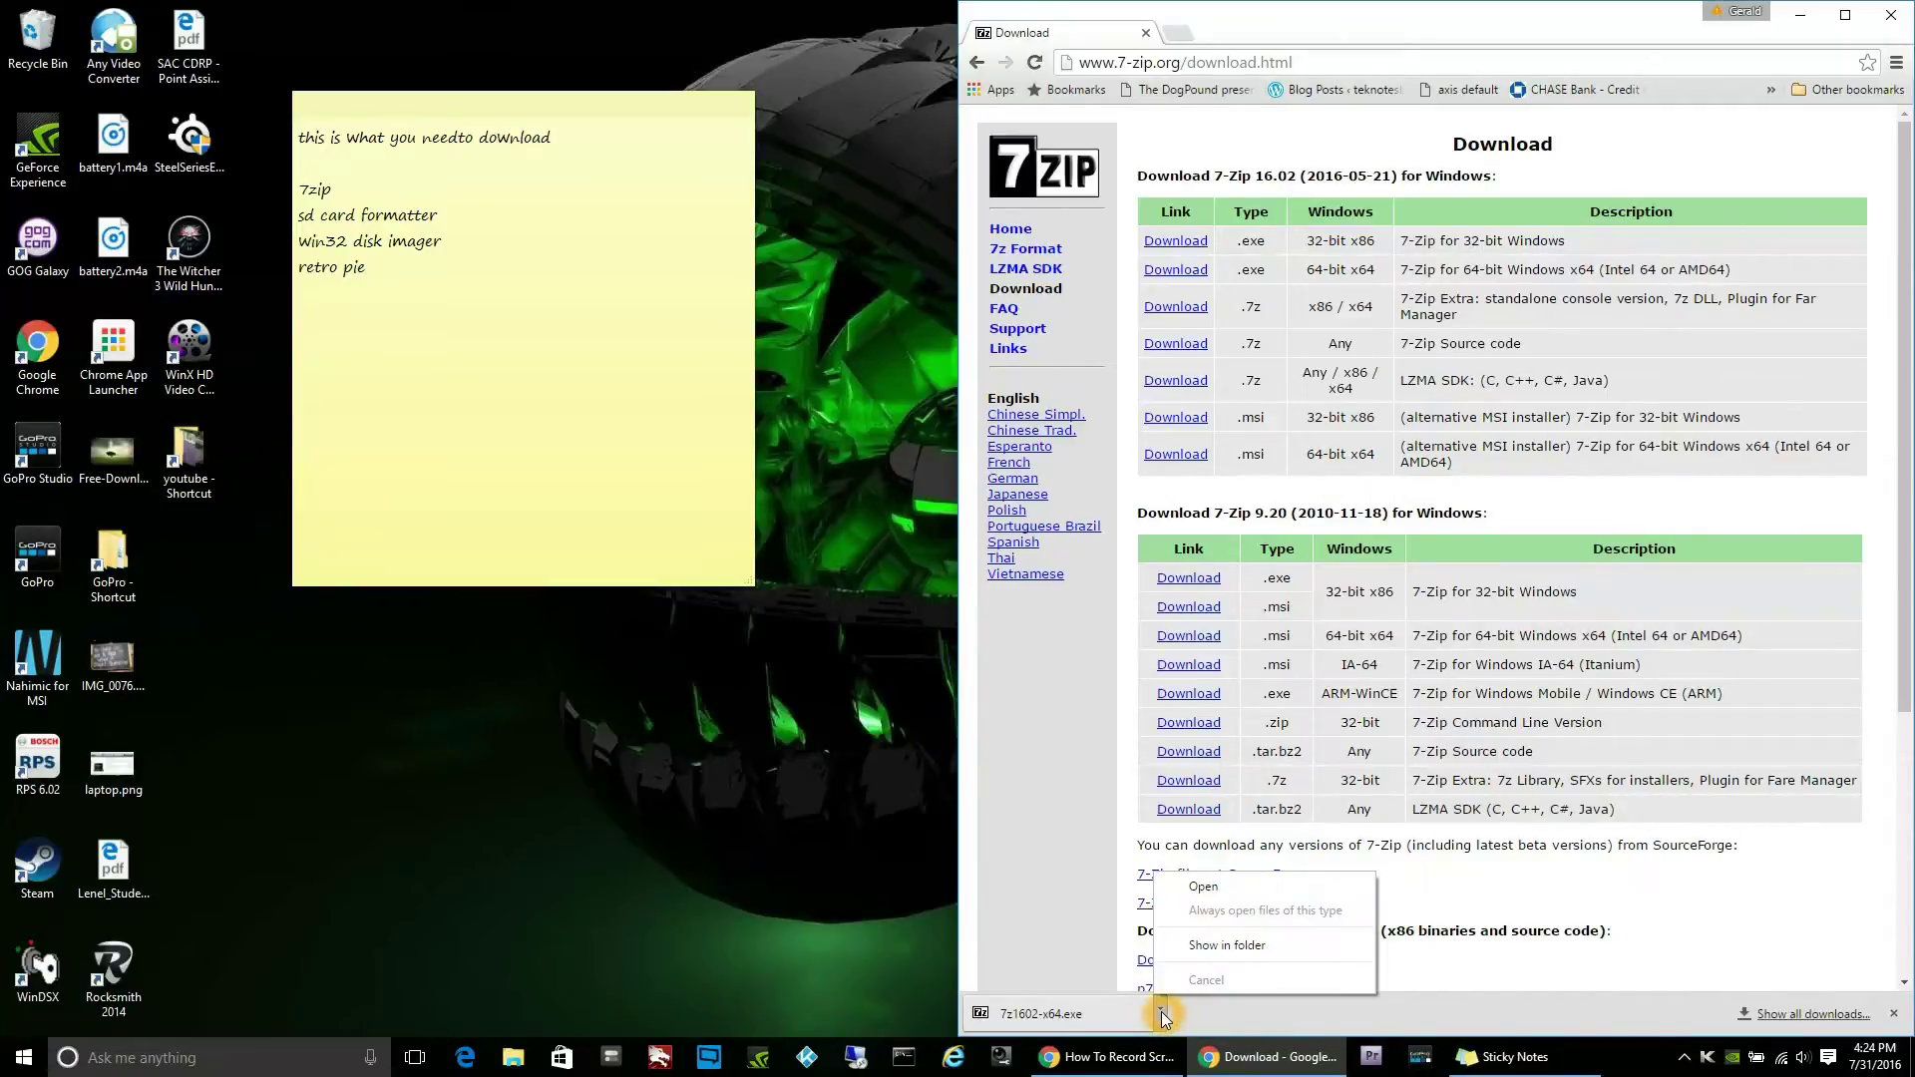
left_click(1225, 946)
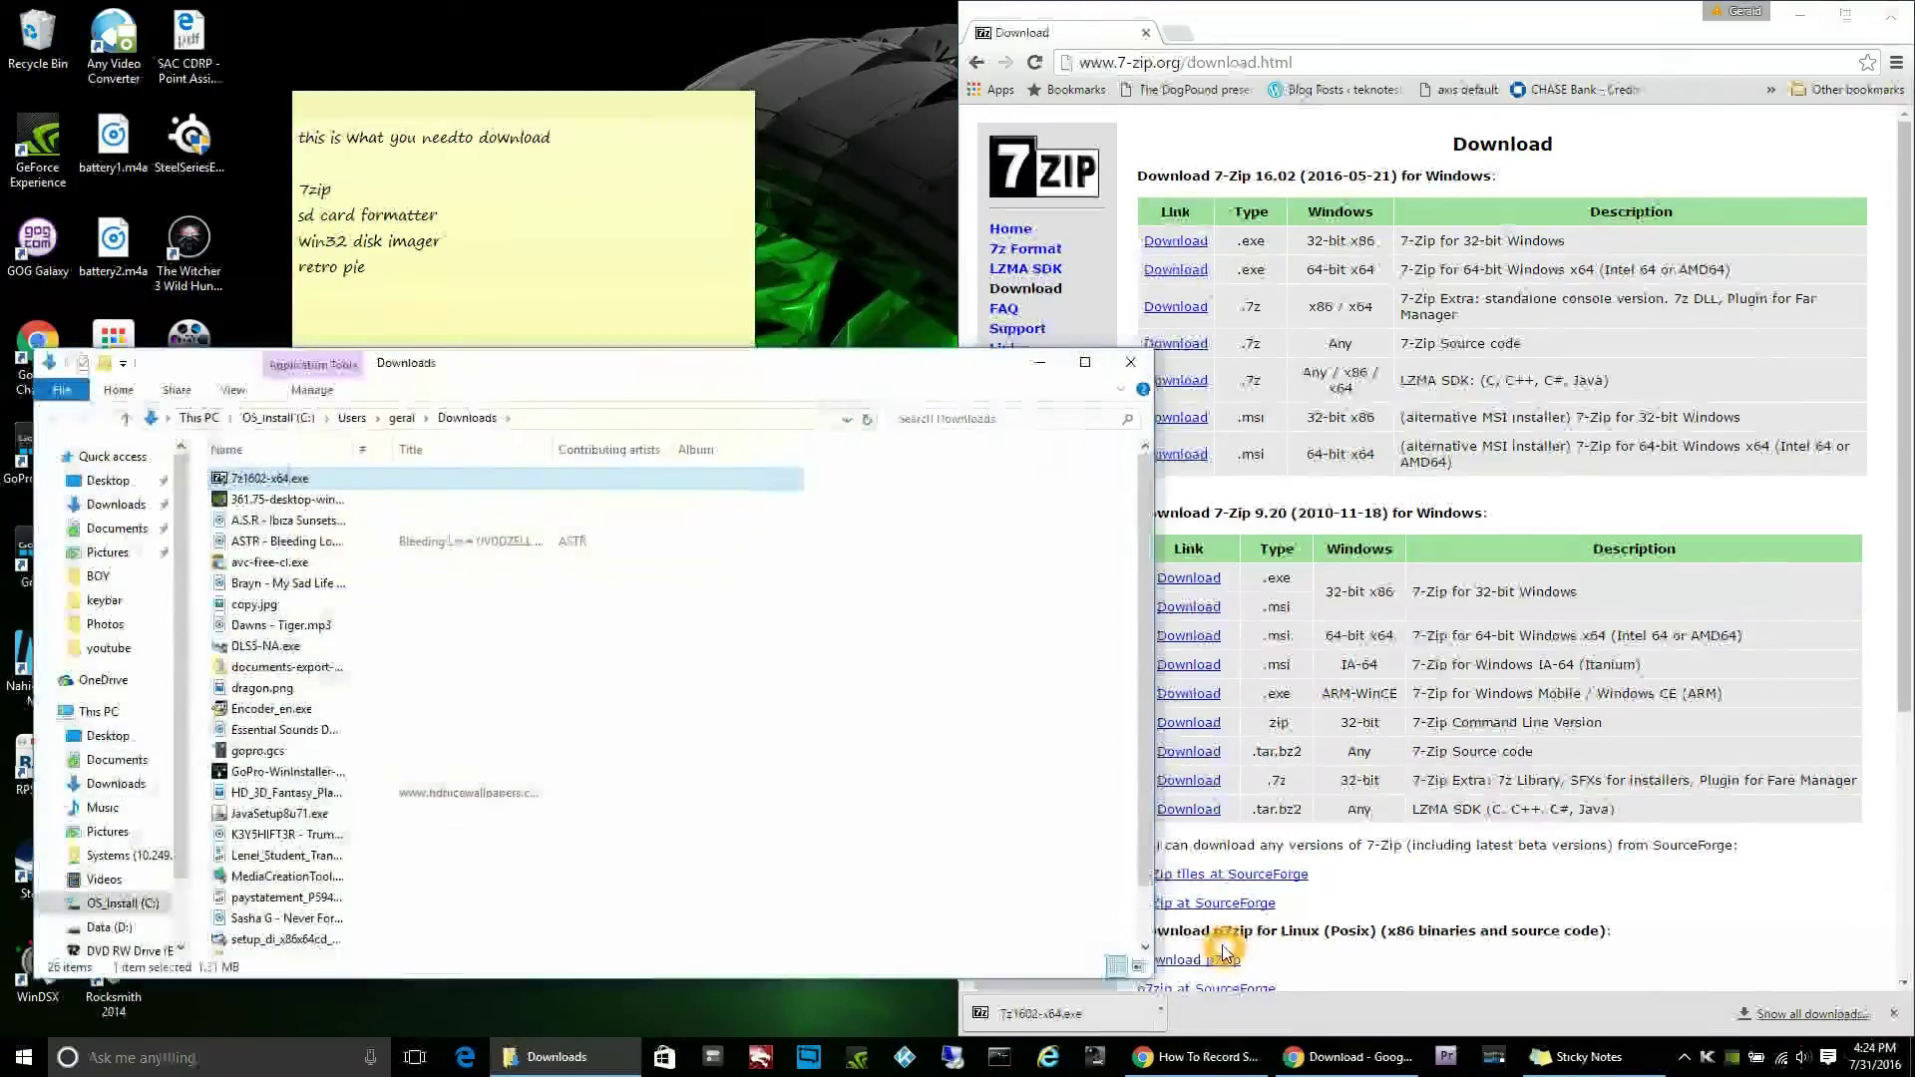
- Install 7-Zip 16.02 (x64) as administrator into C:\Program Files\7-Zip\
right_click(277, 480)
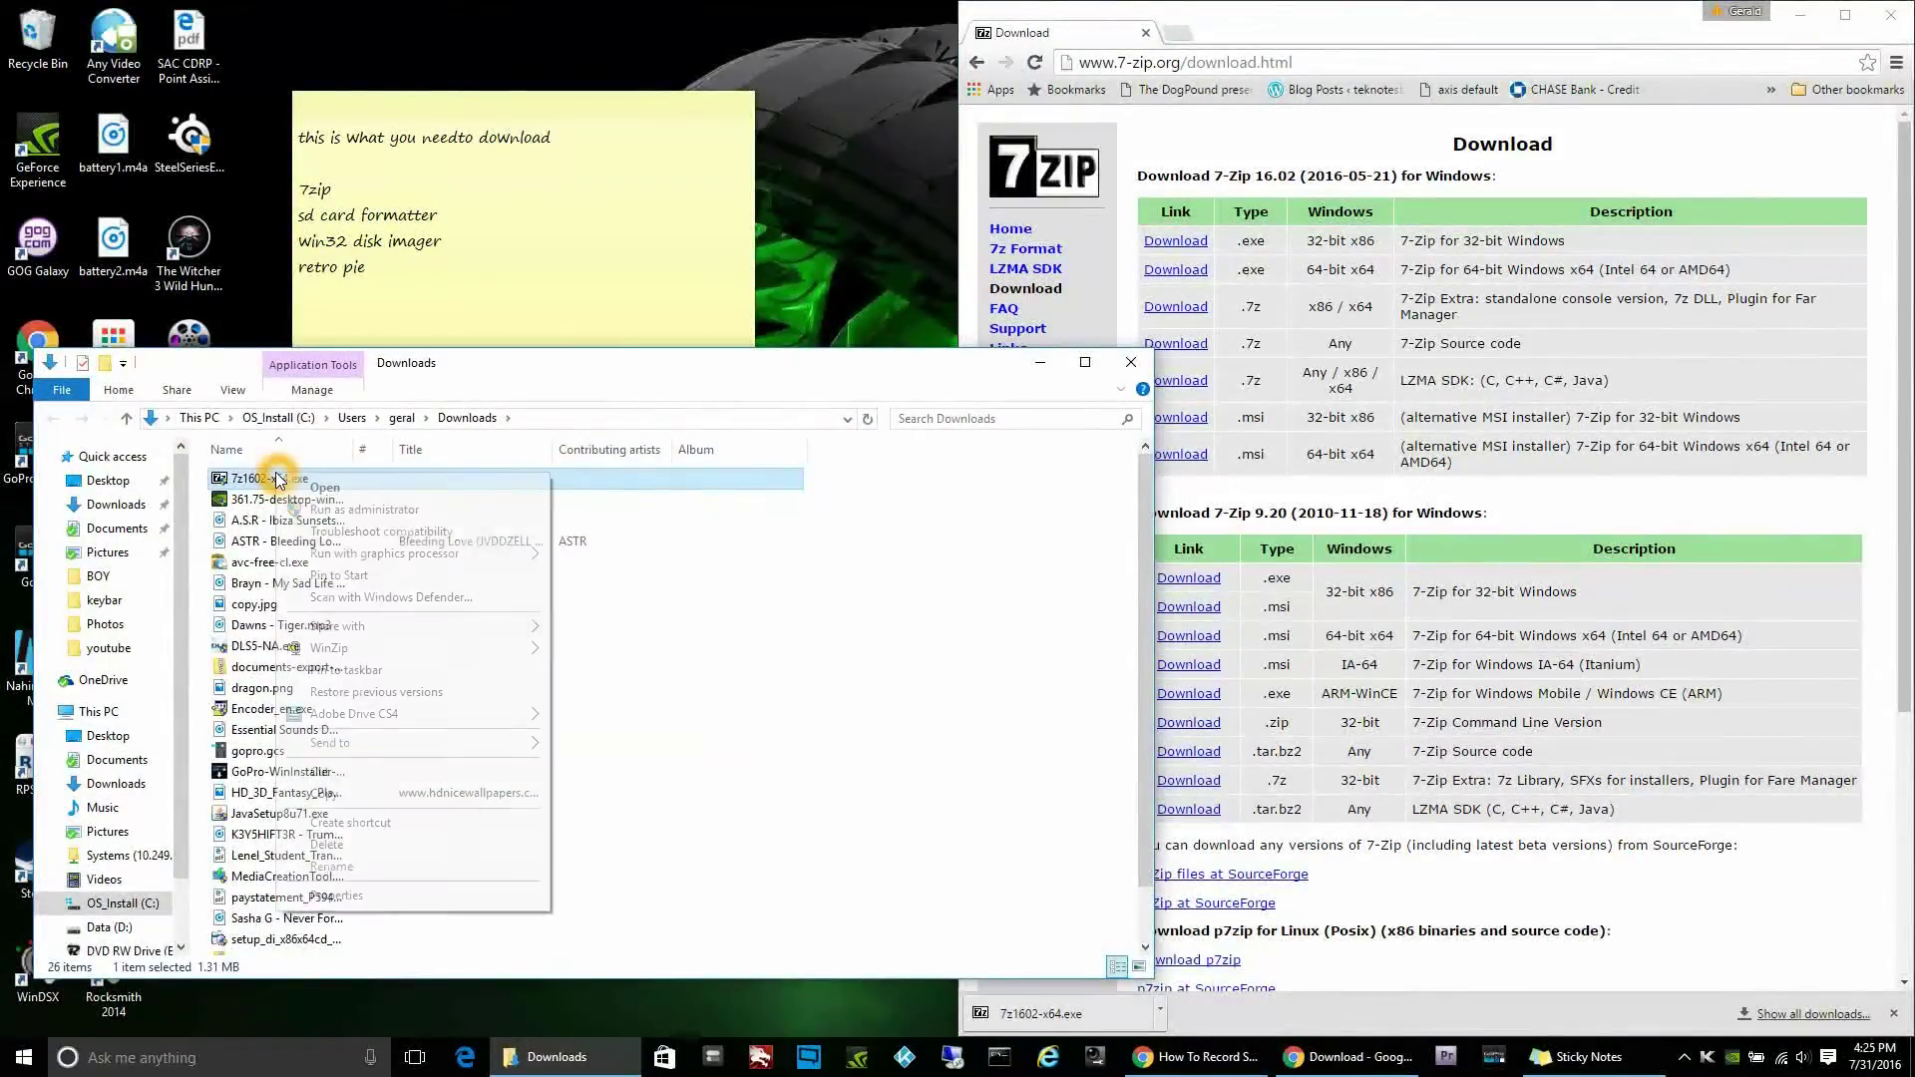
left_click(329, 509)
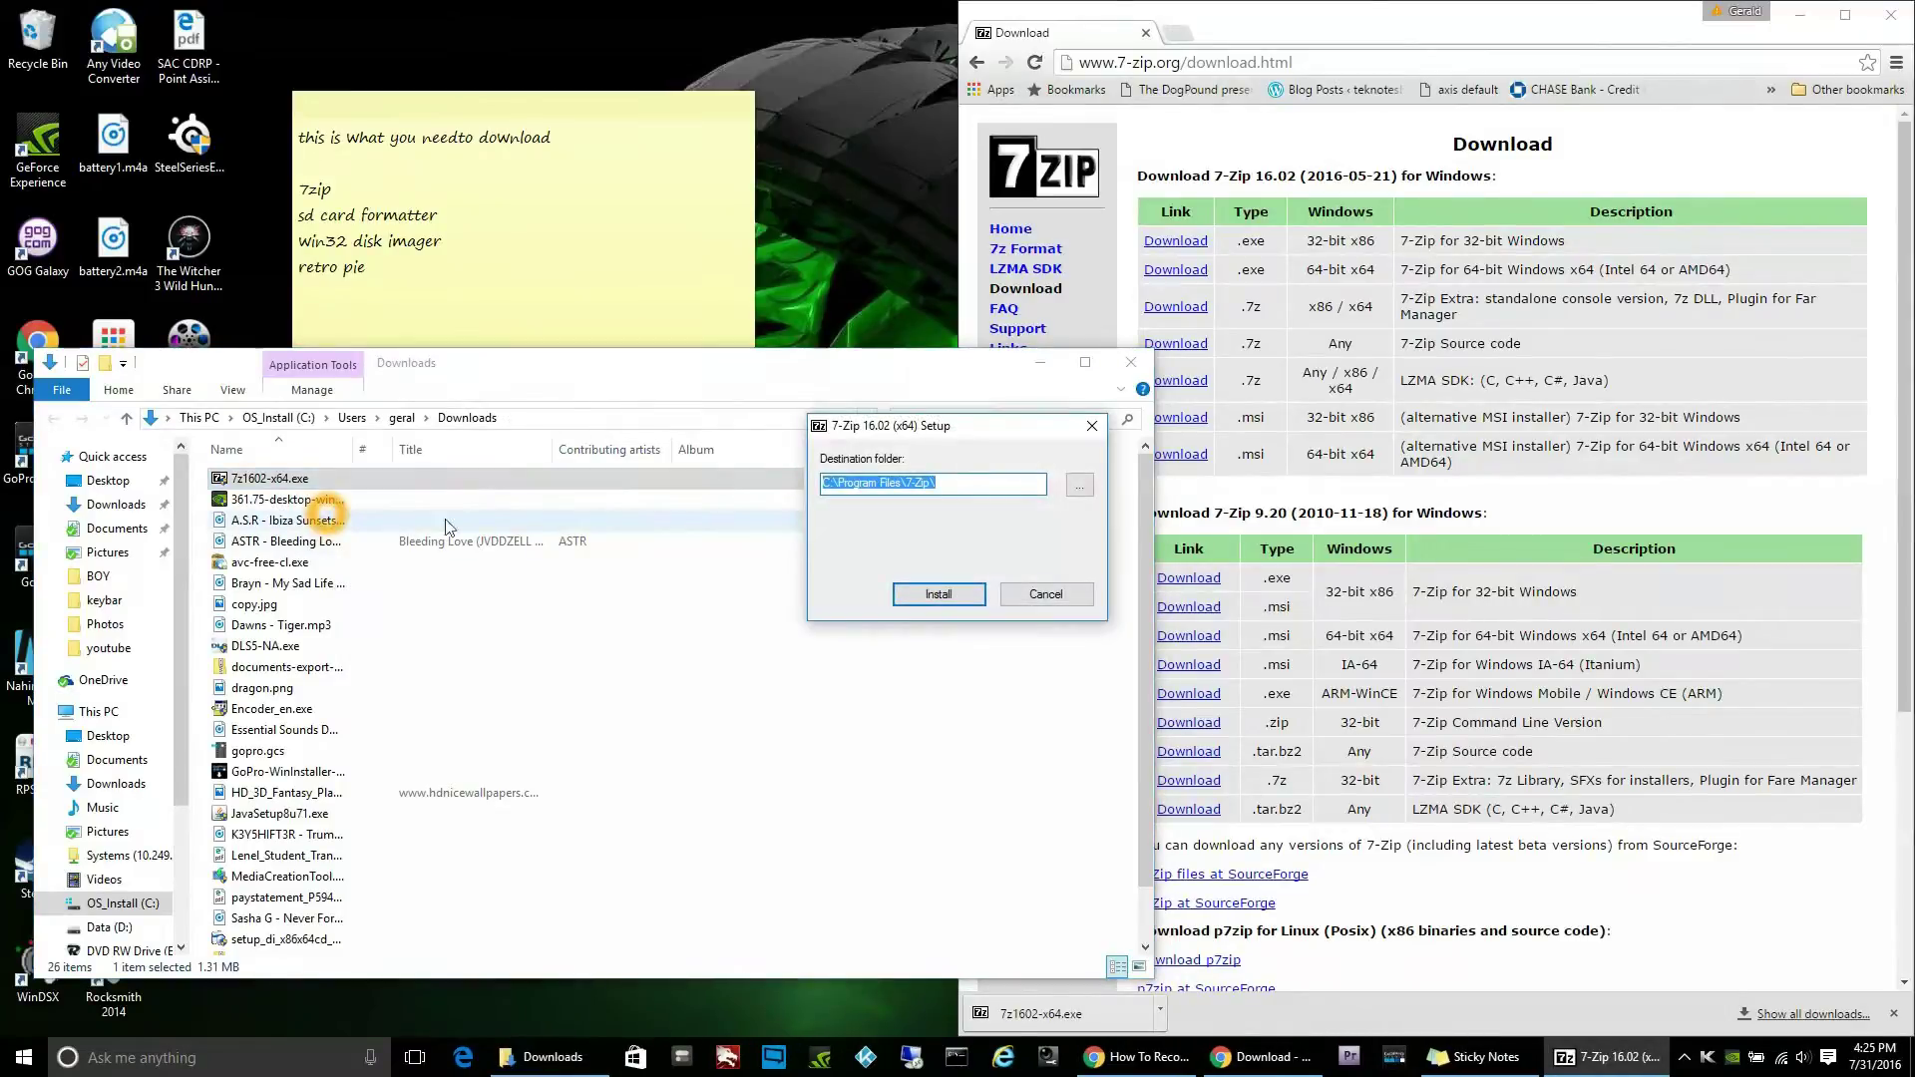
left_click(933, 594)
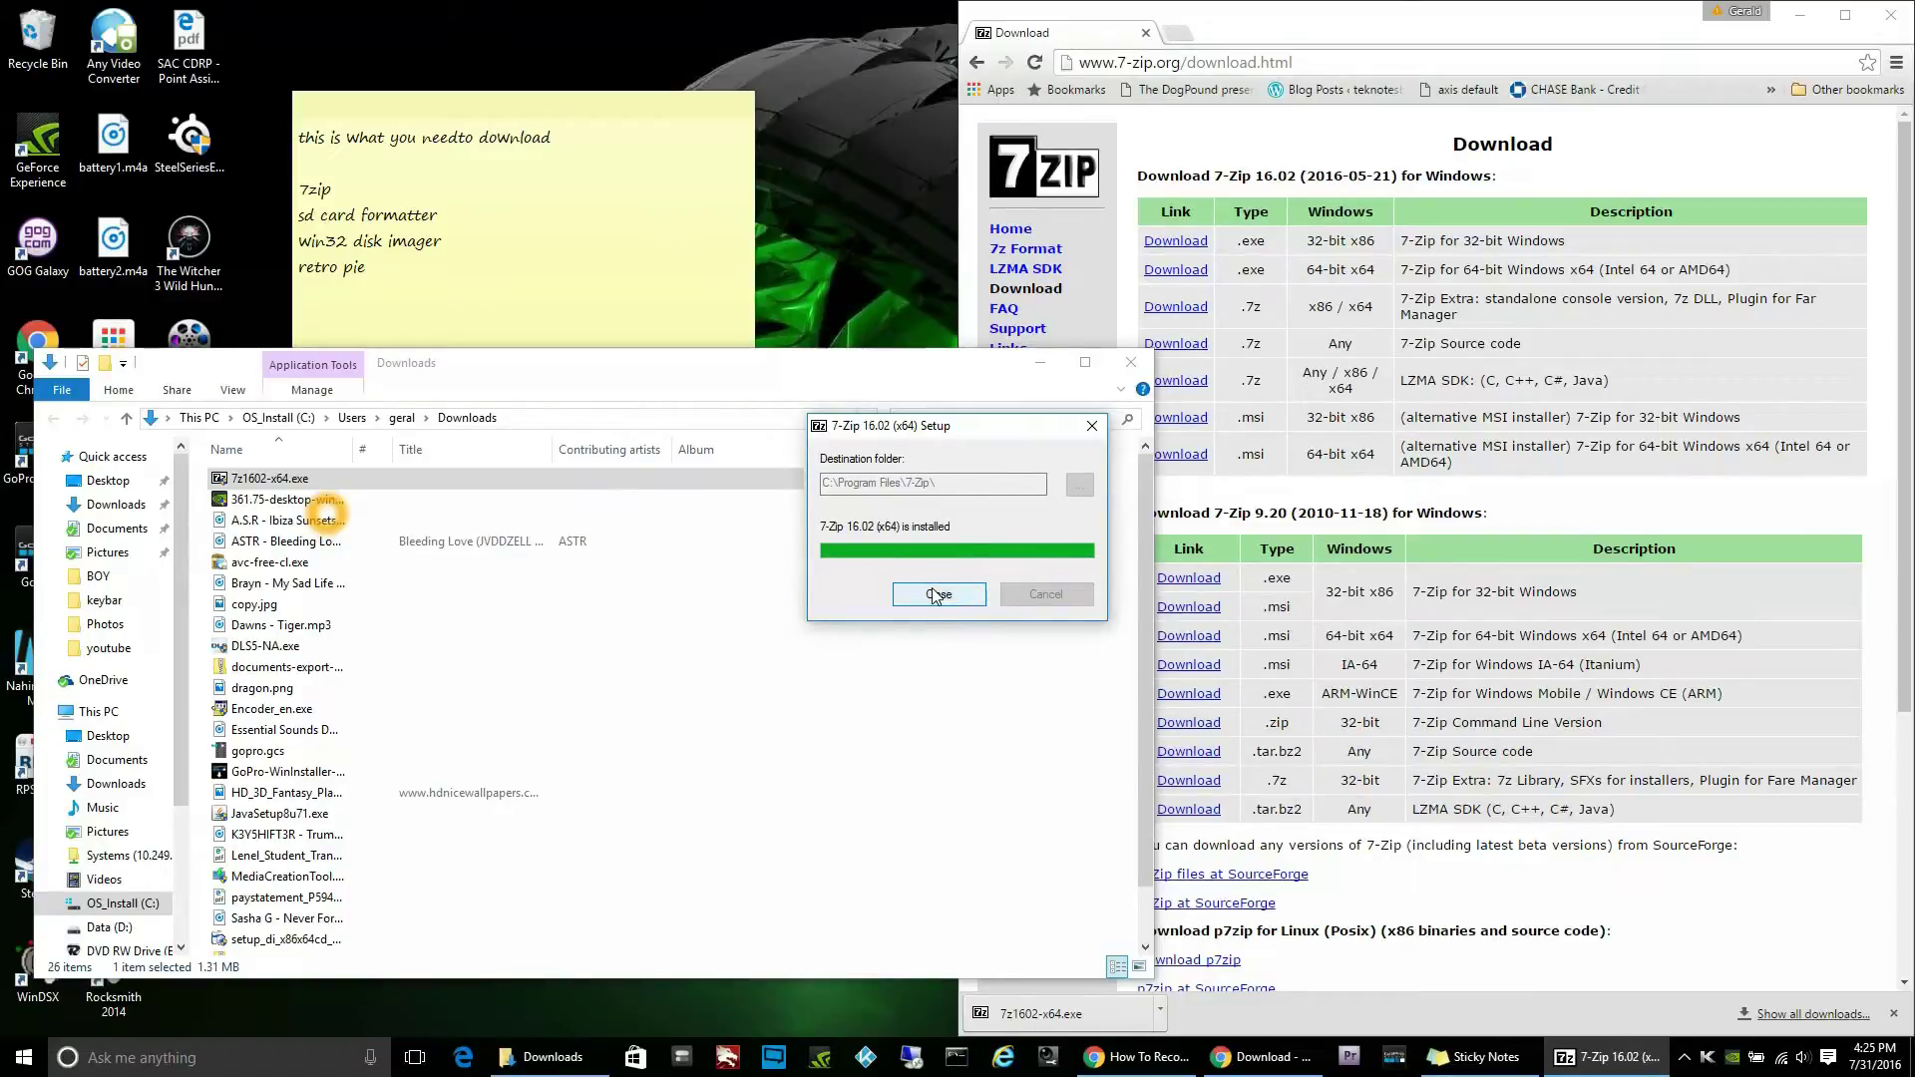
left_click(935, 595)
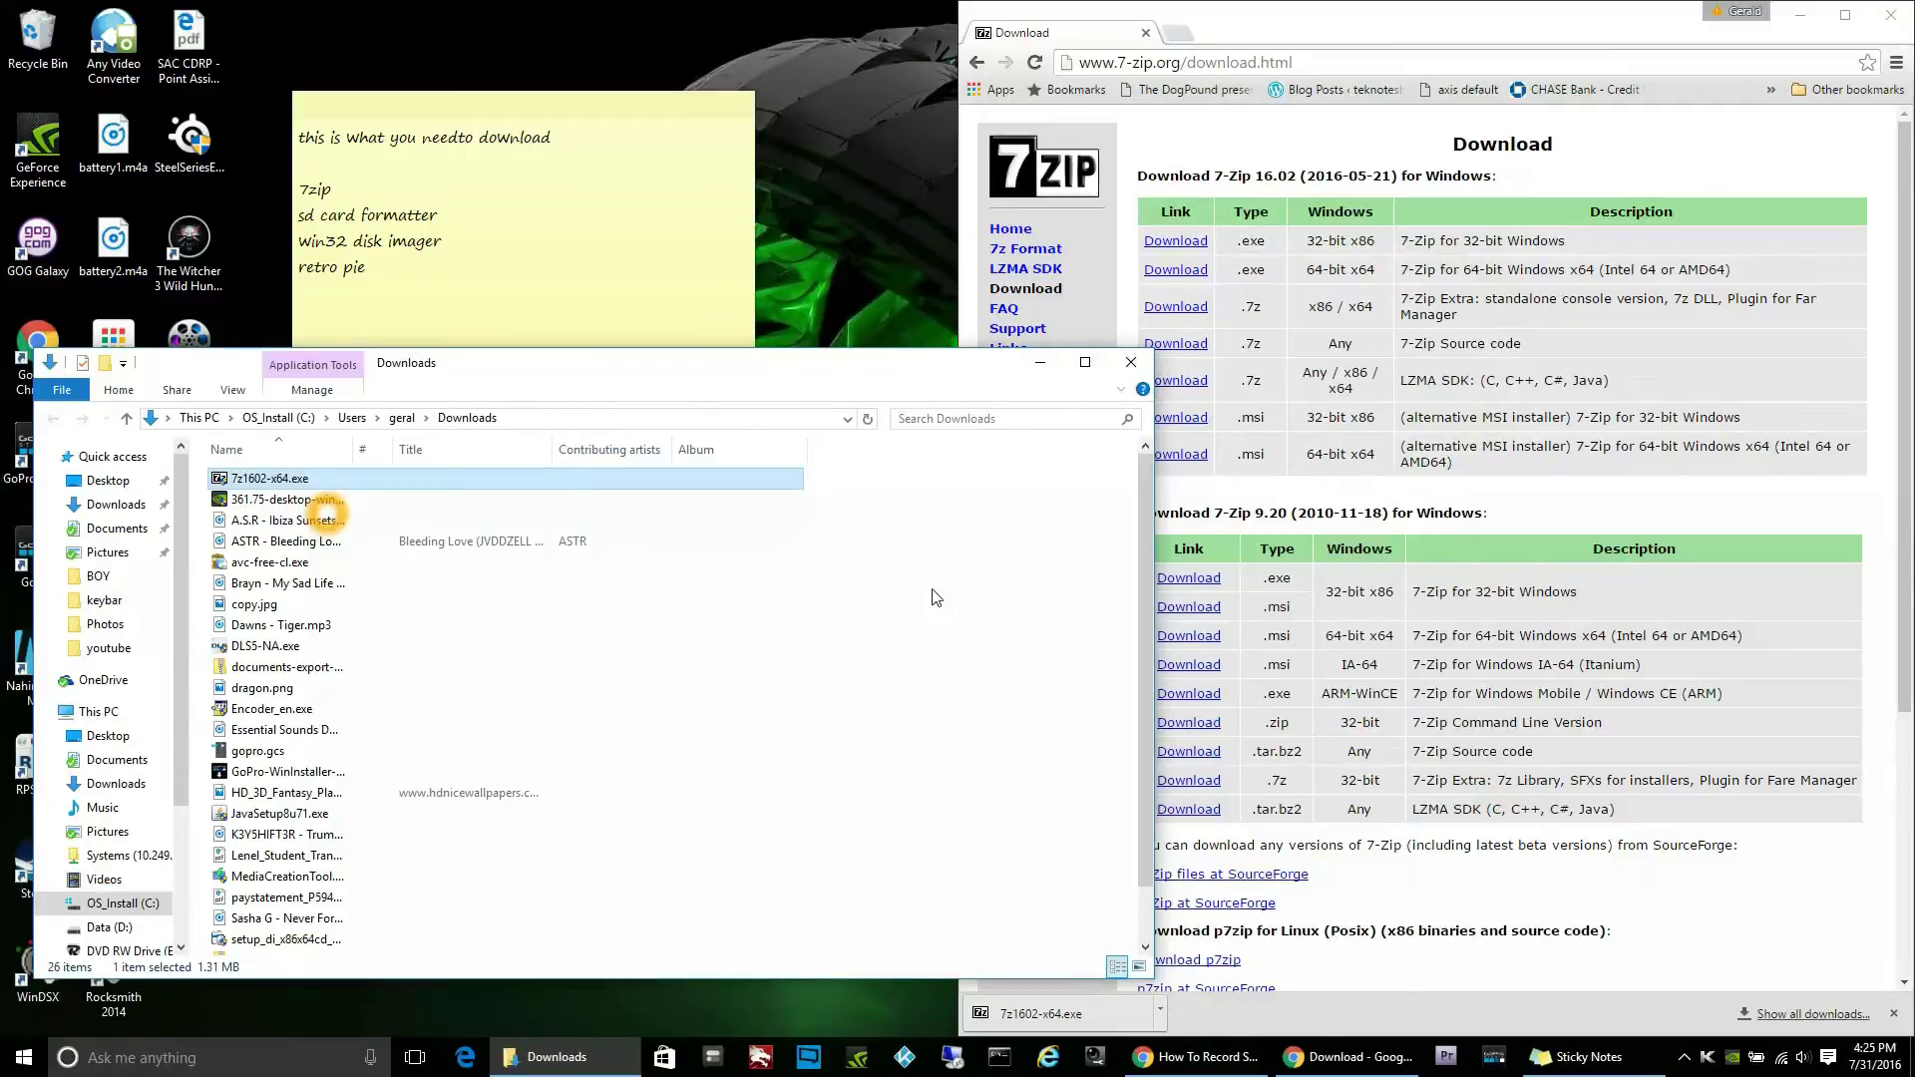
left_click(1299, 62)
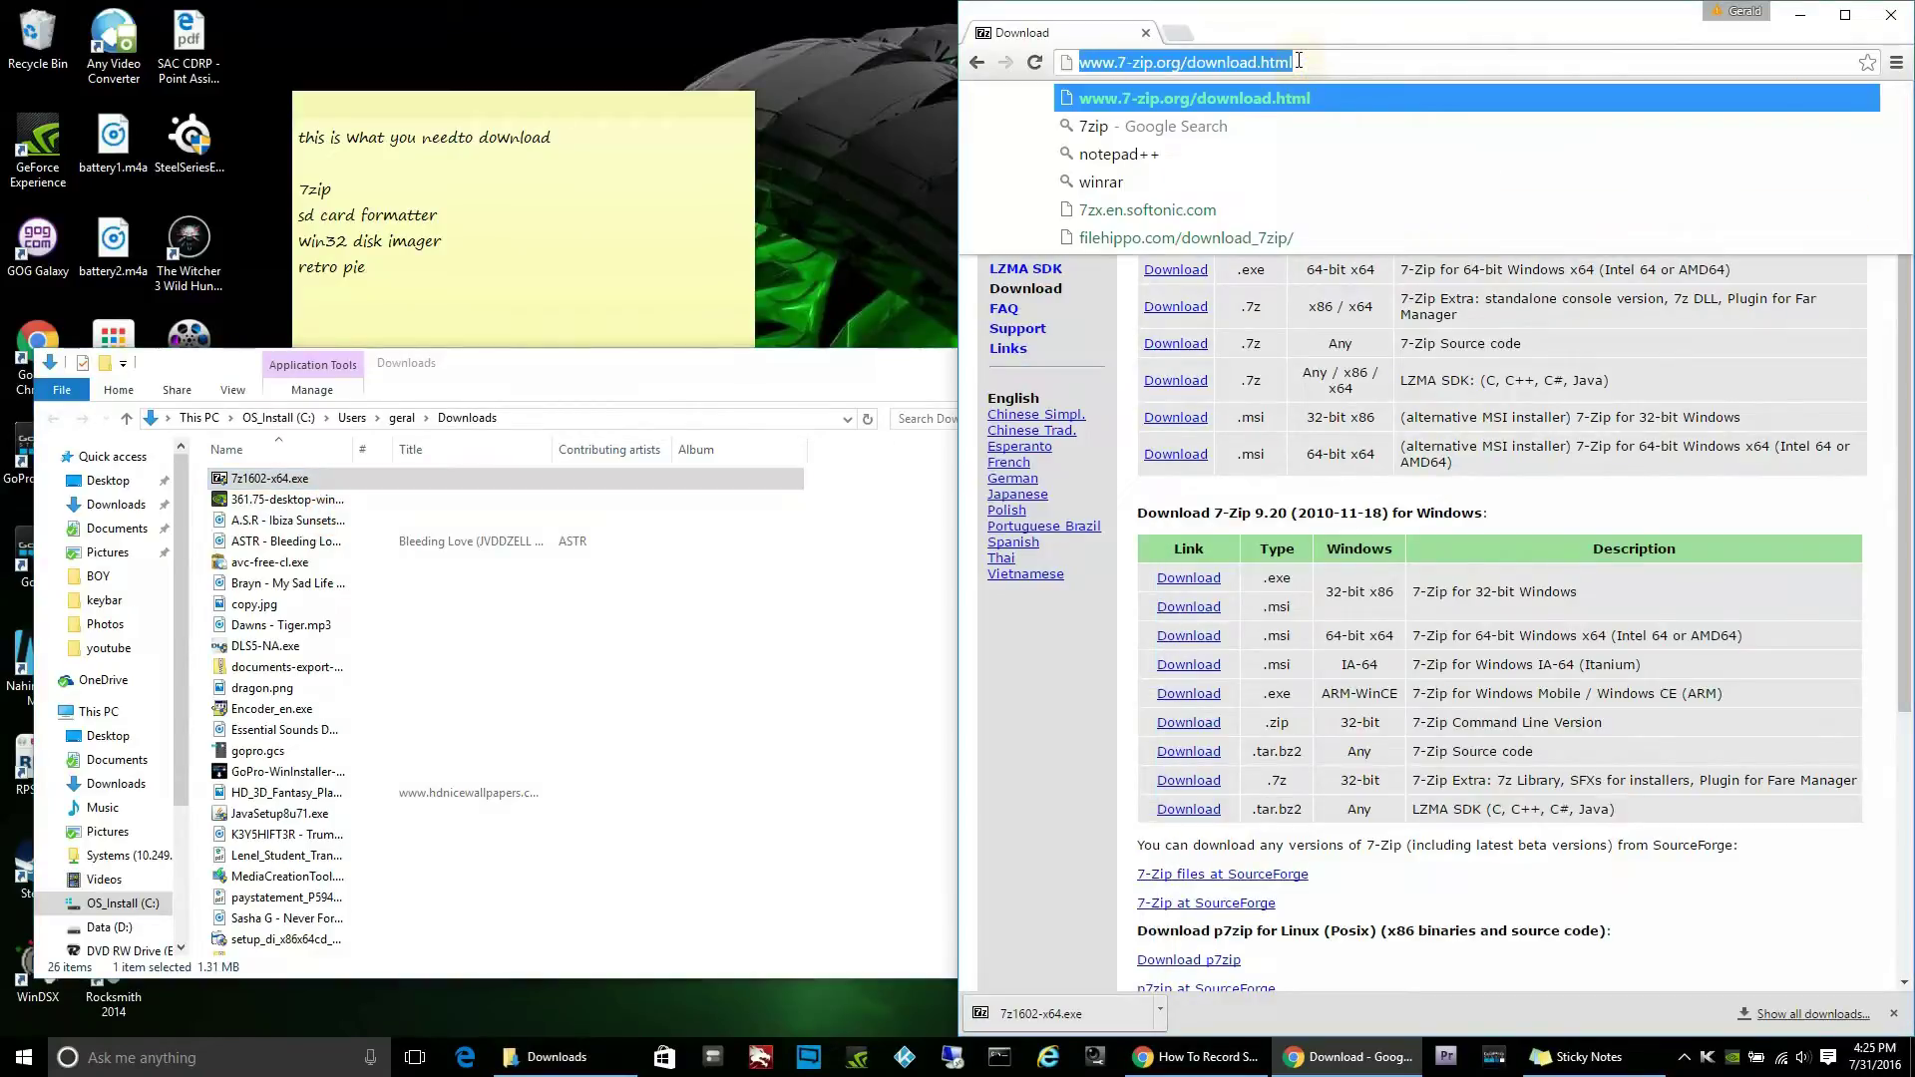
- Search Google for 'sd card formatter' and open the SD Association's SD Formatter for Windows download page
left_click(1299, 62)
type("s")
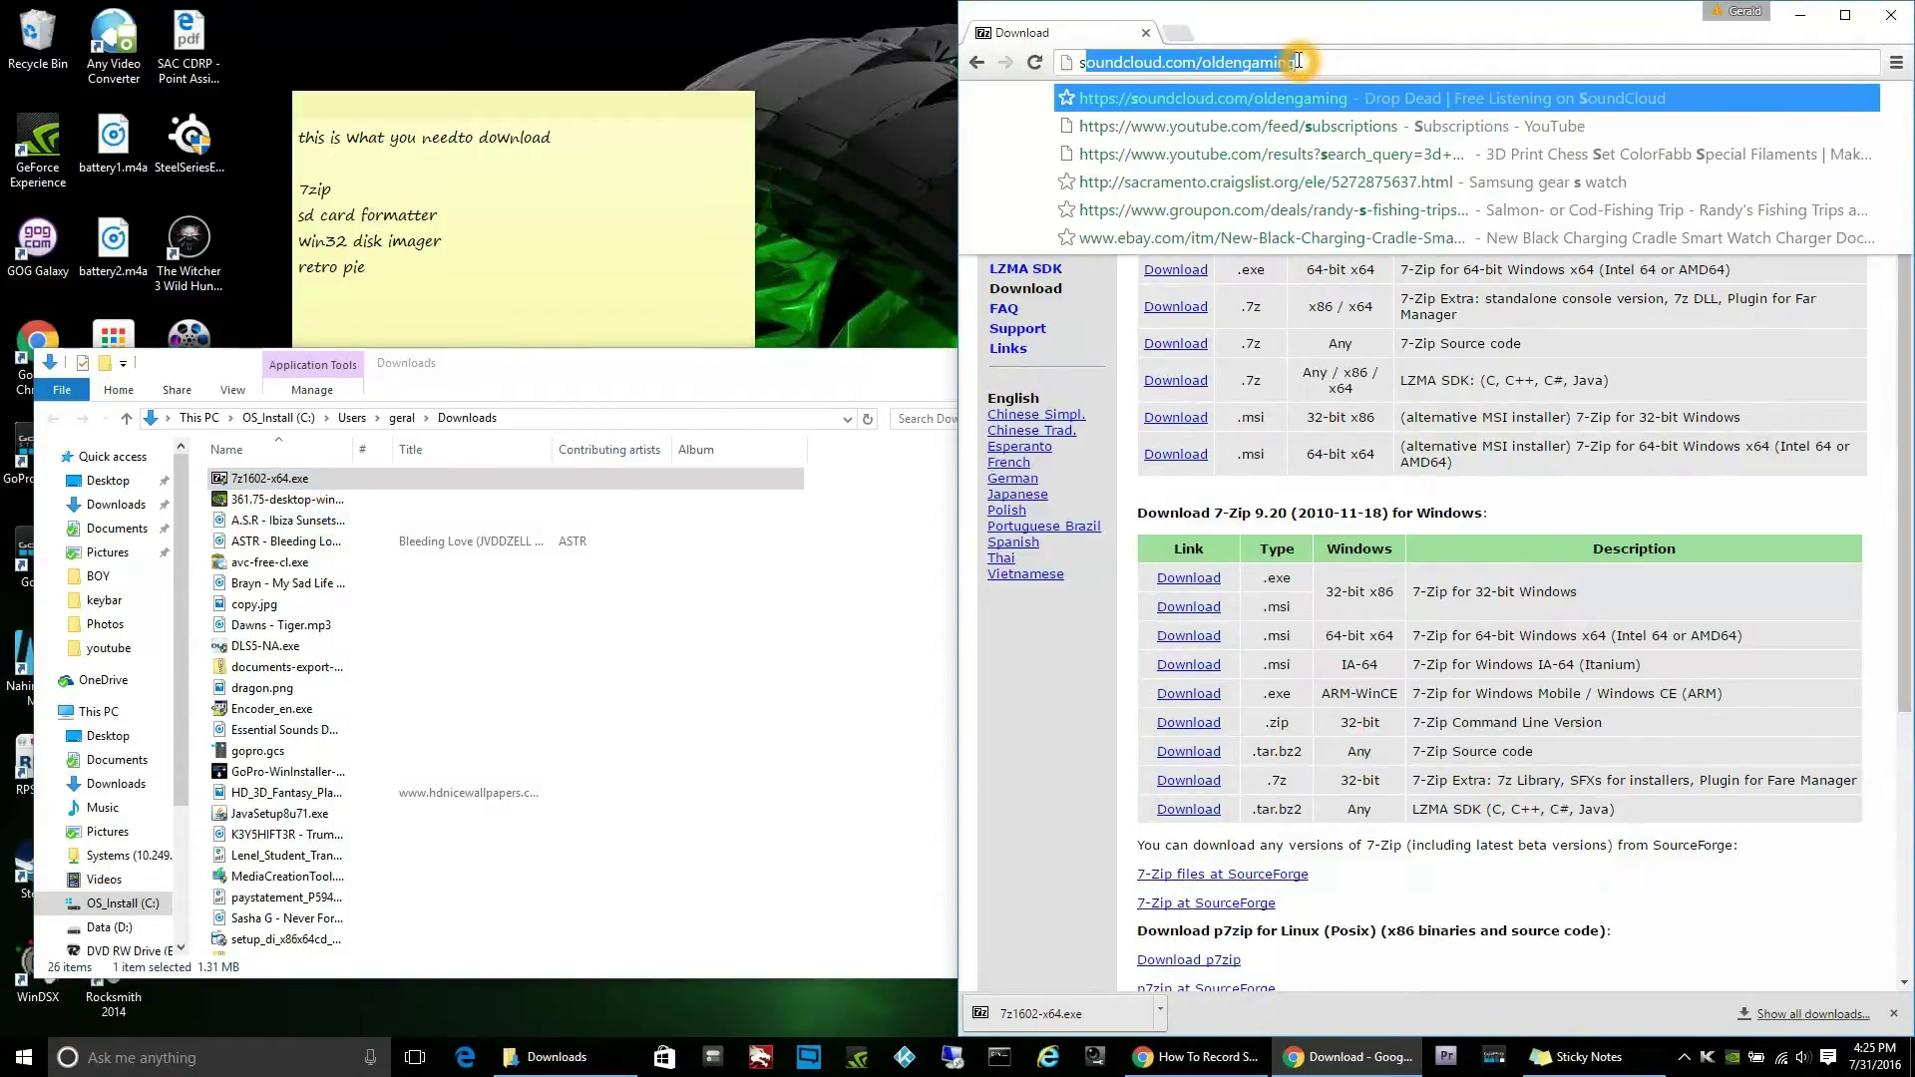
type("d card")
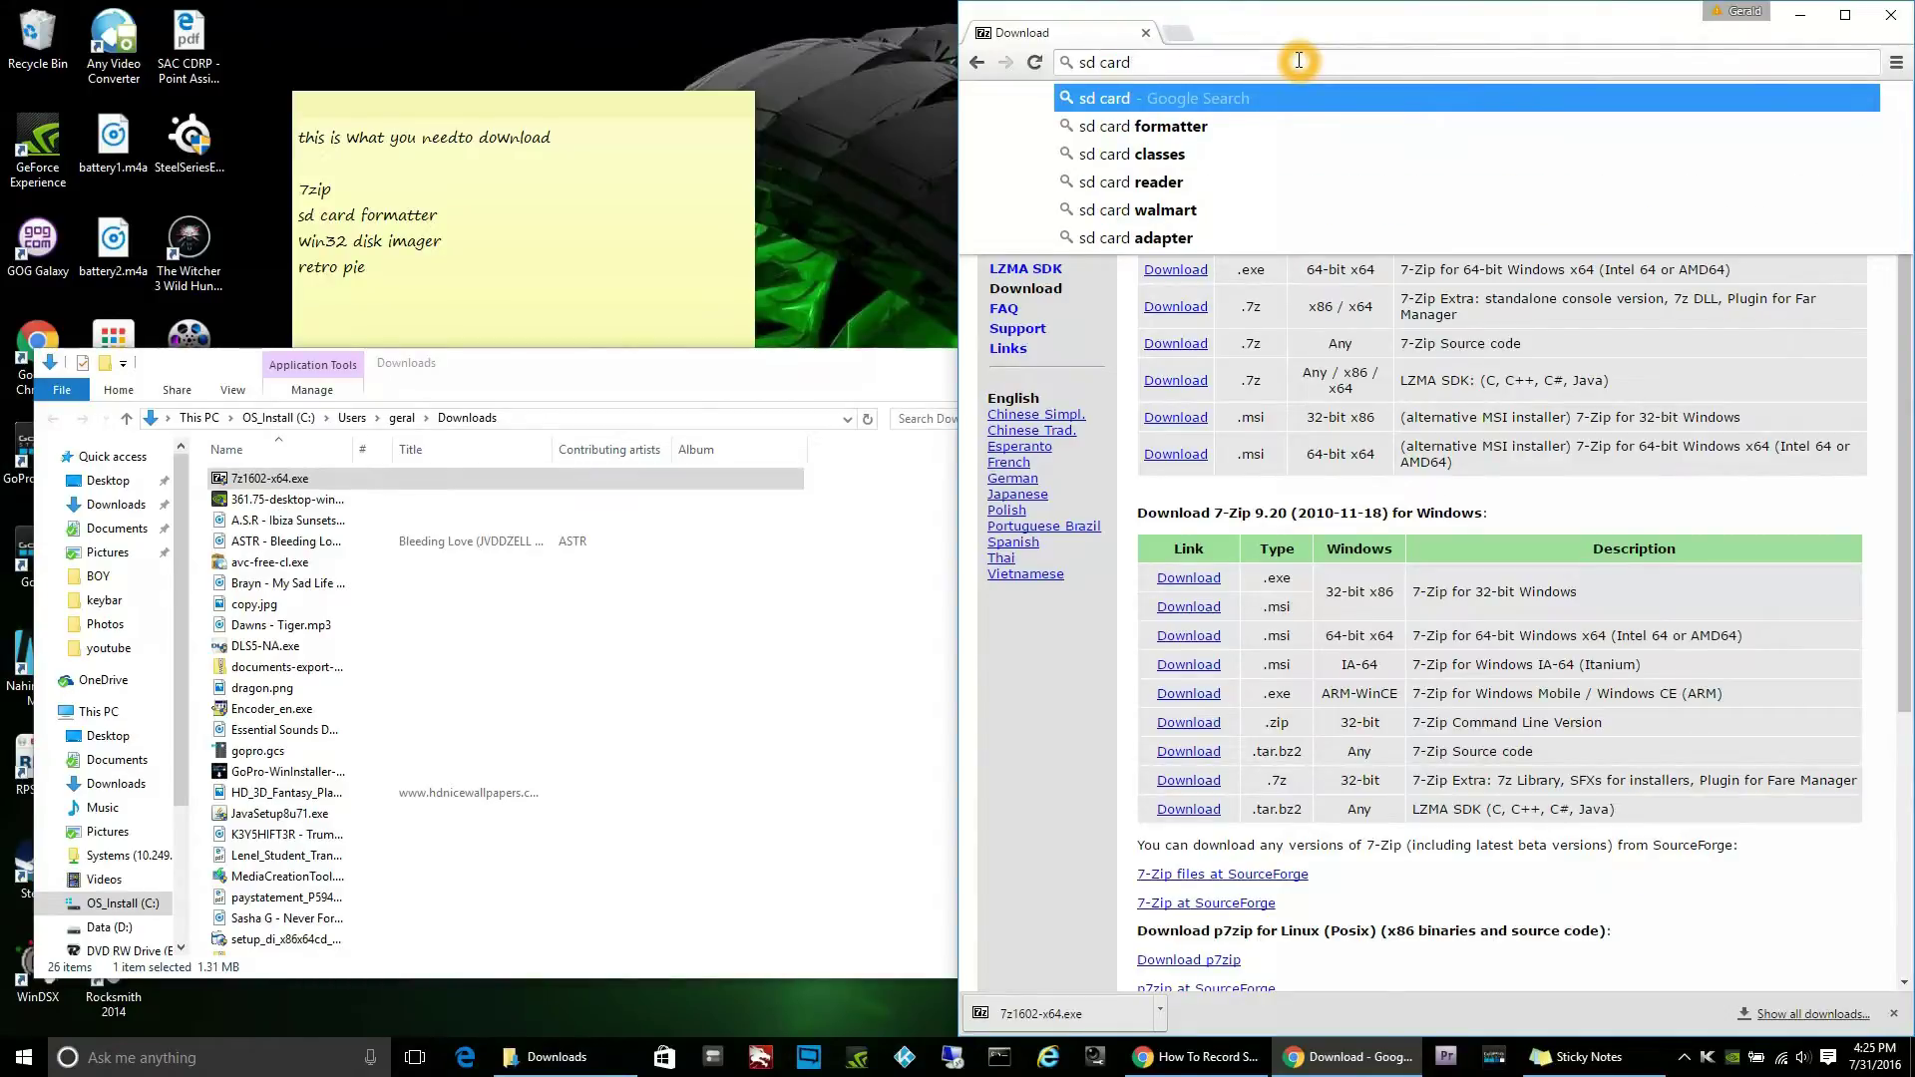
key("Down")
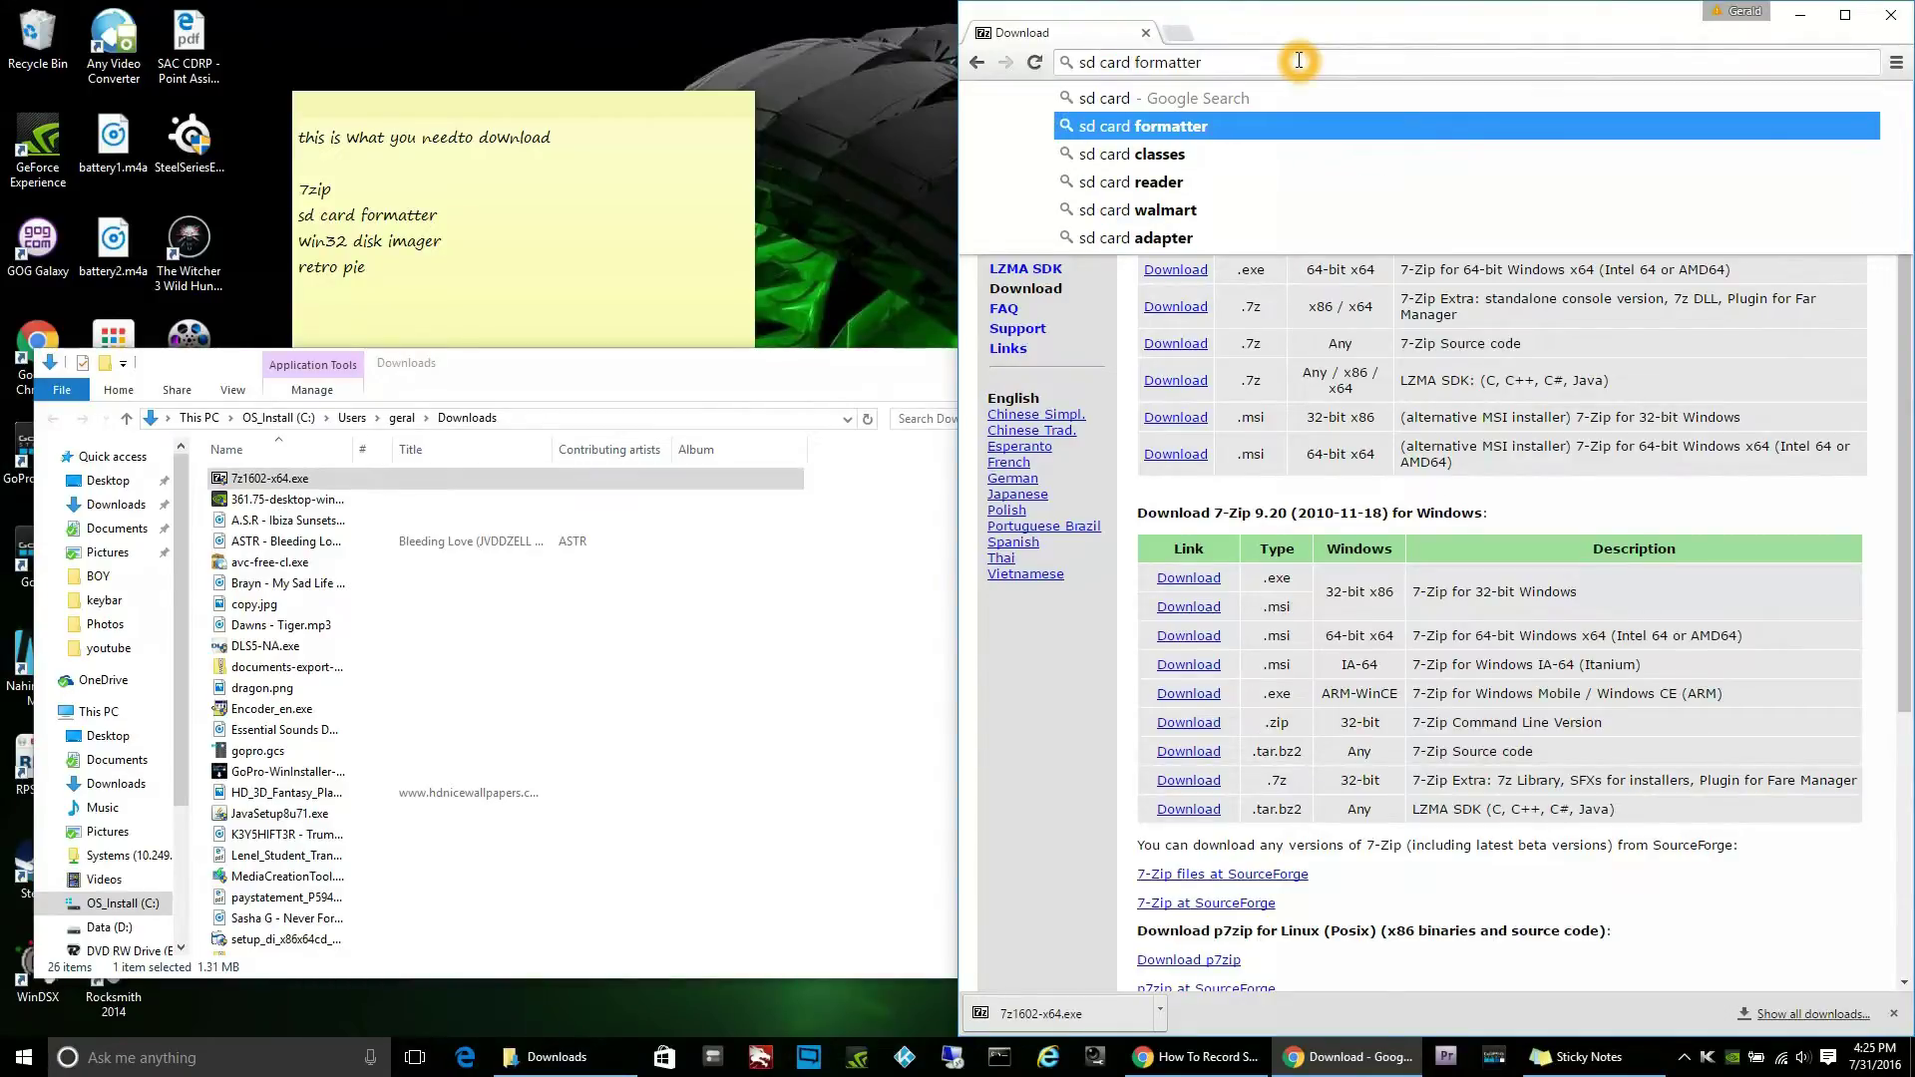
key("Return")
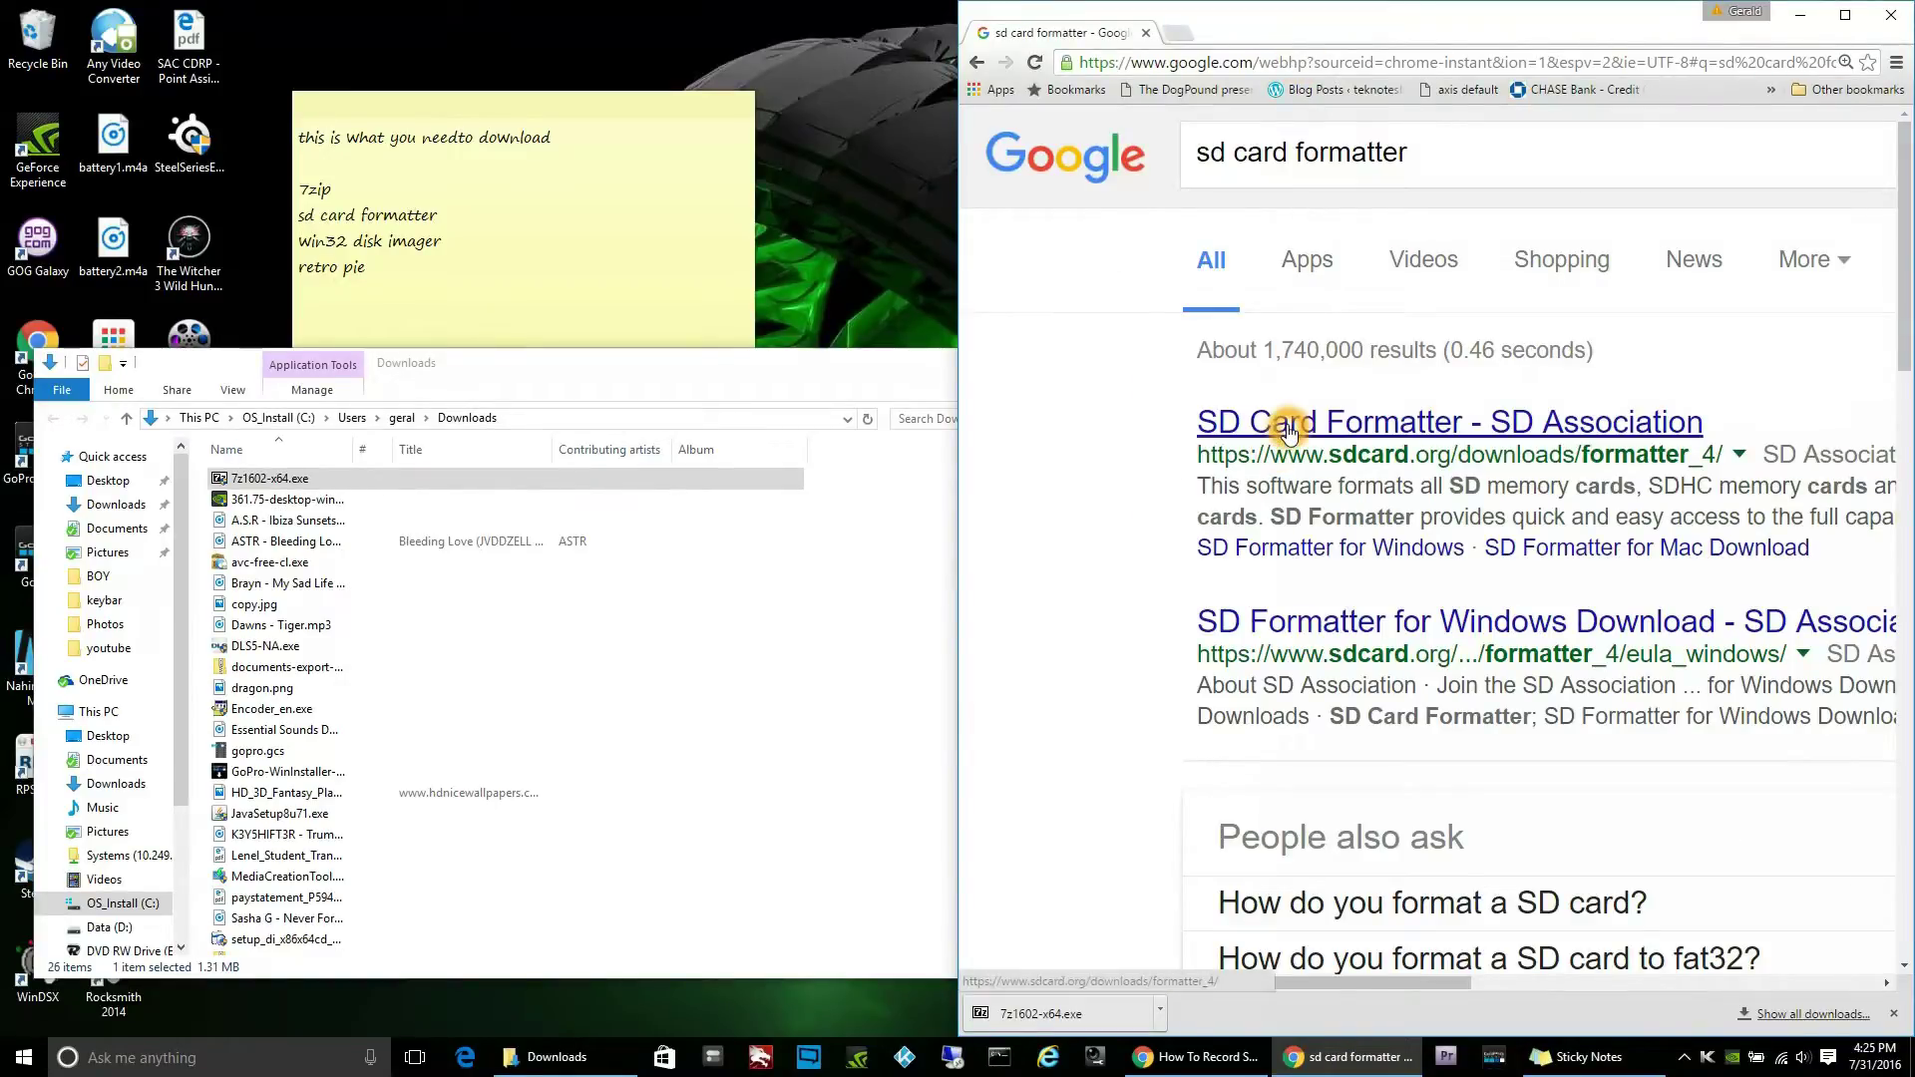
left_click(1281, 615)
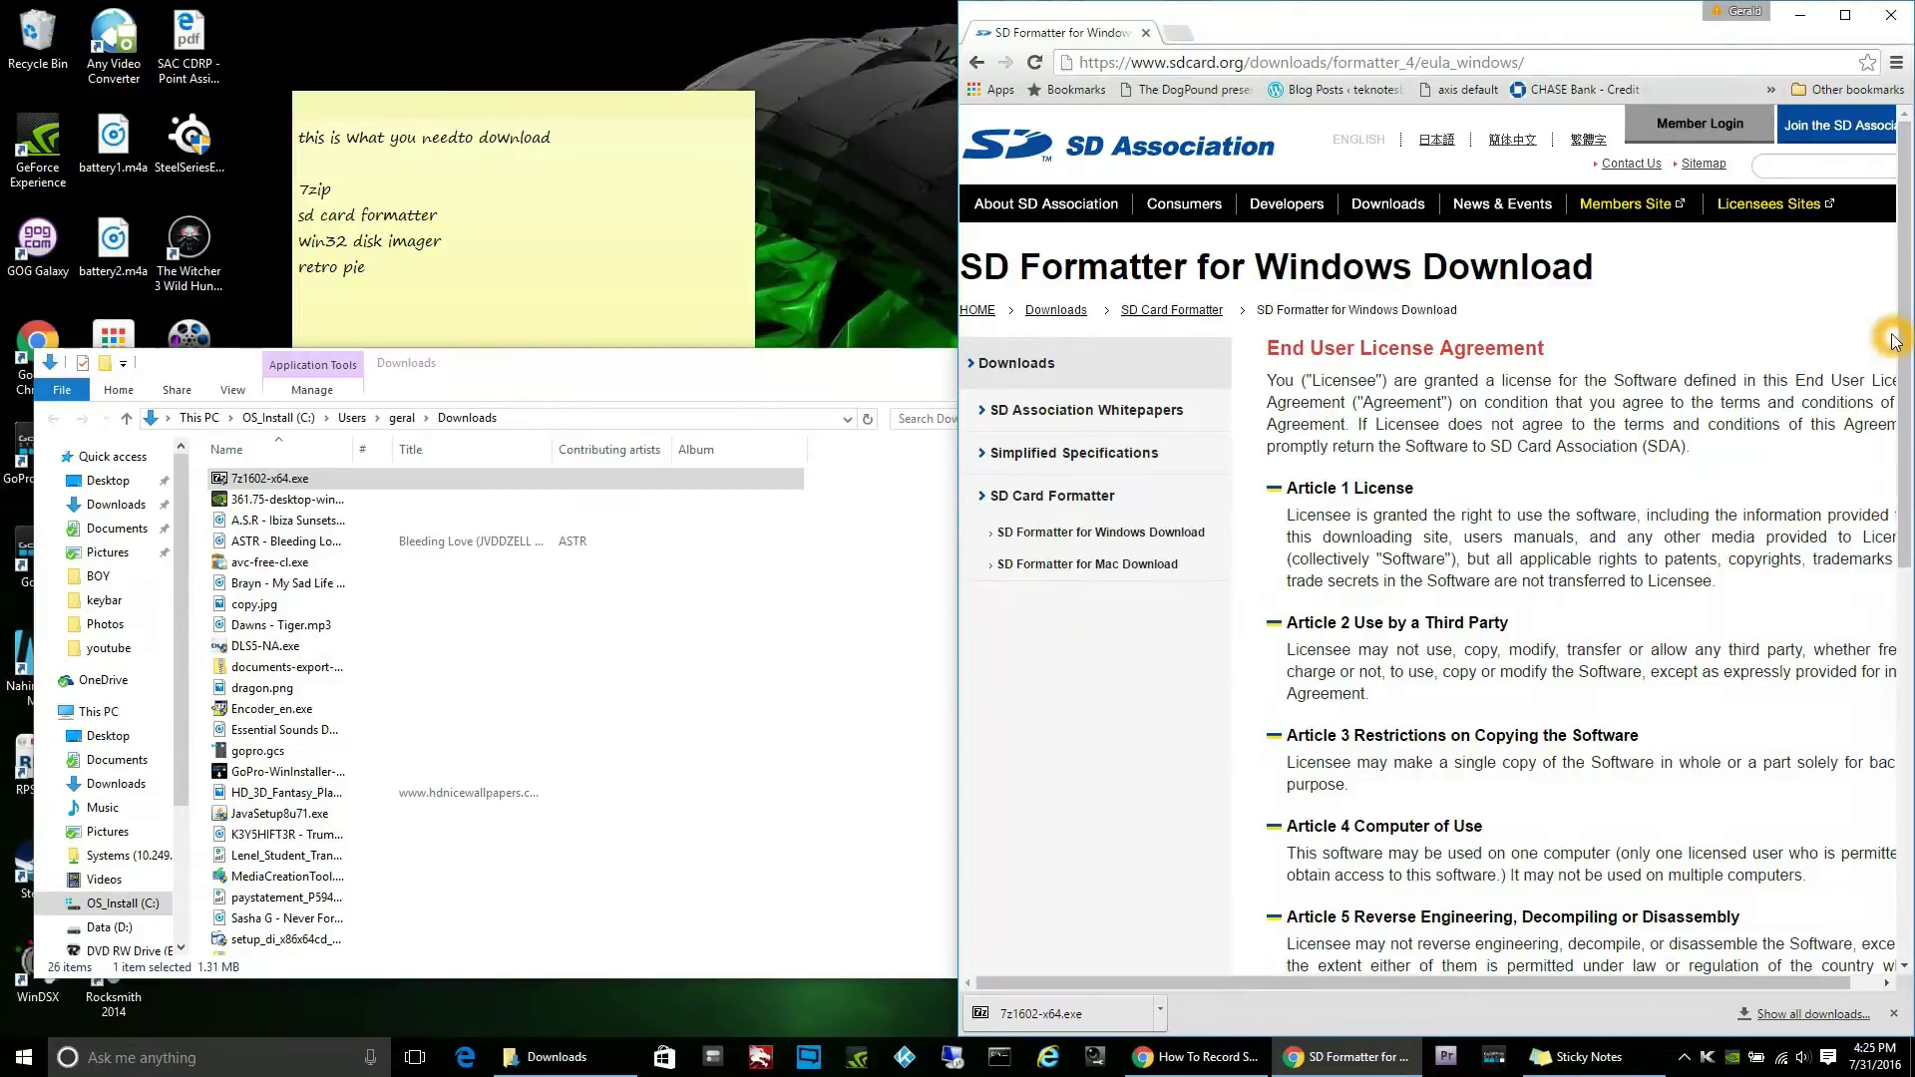
left_click_drag(1907, 339, 1907, 698)
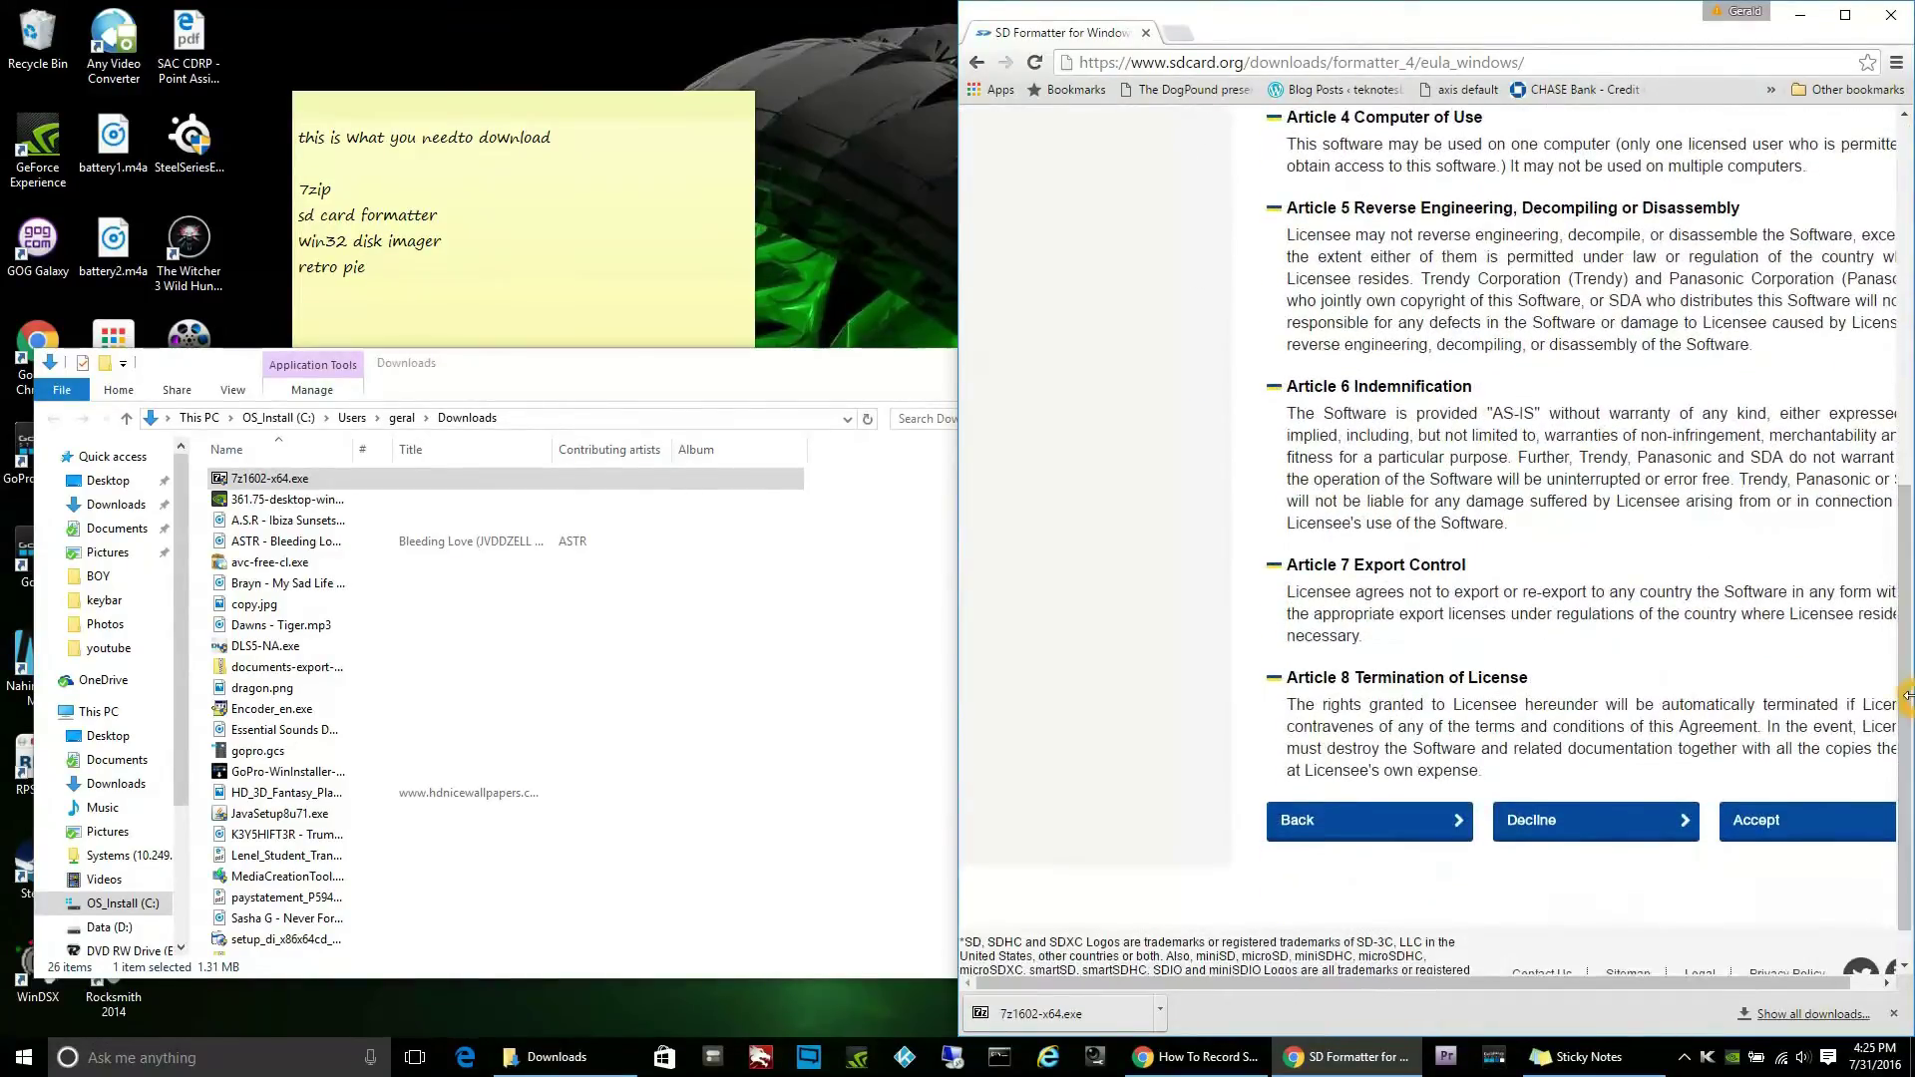
- Accept the license, save SDFormatterv4.zip to Downloads and show it in File Explorer
left_click(1763, 825)
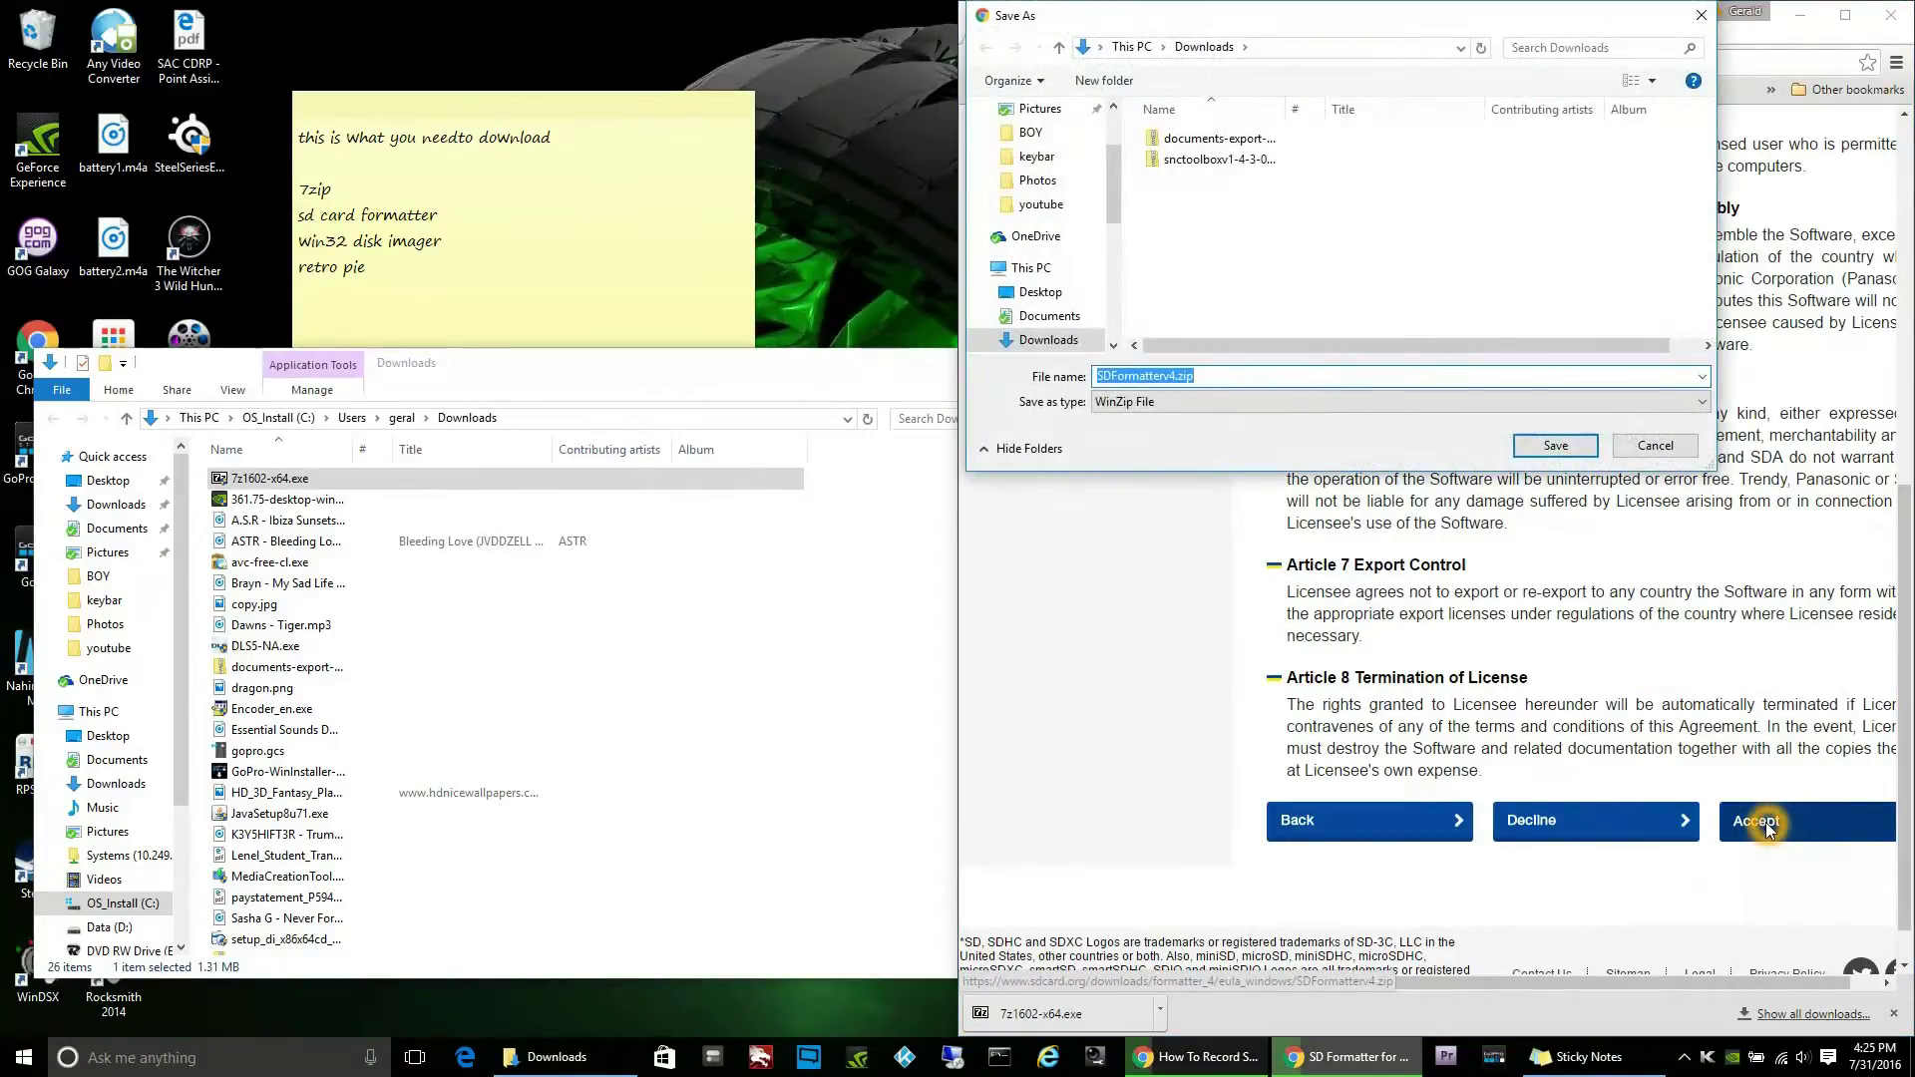
left_click(1556, 448)
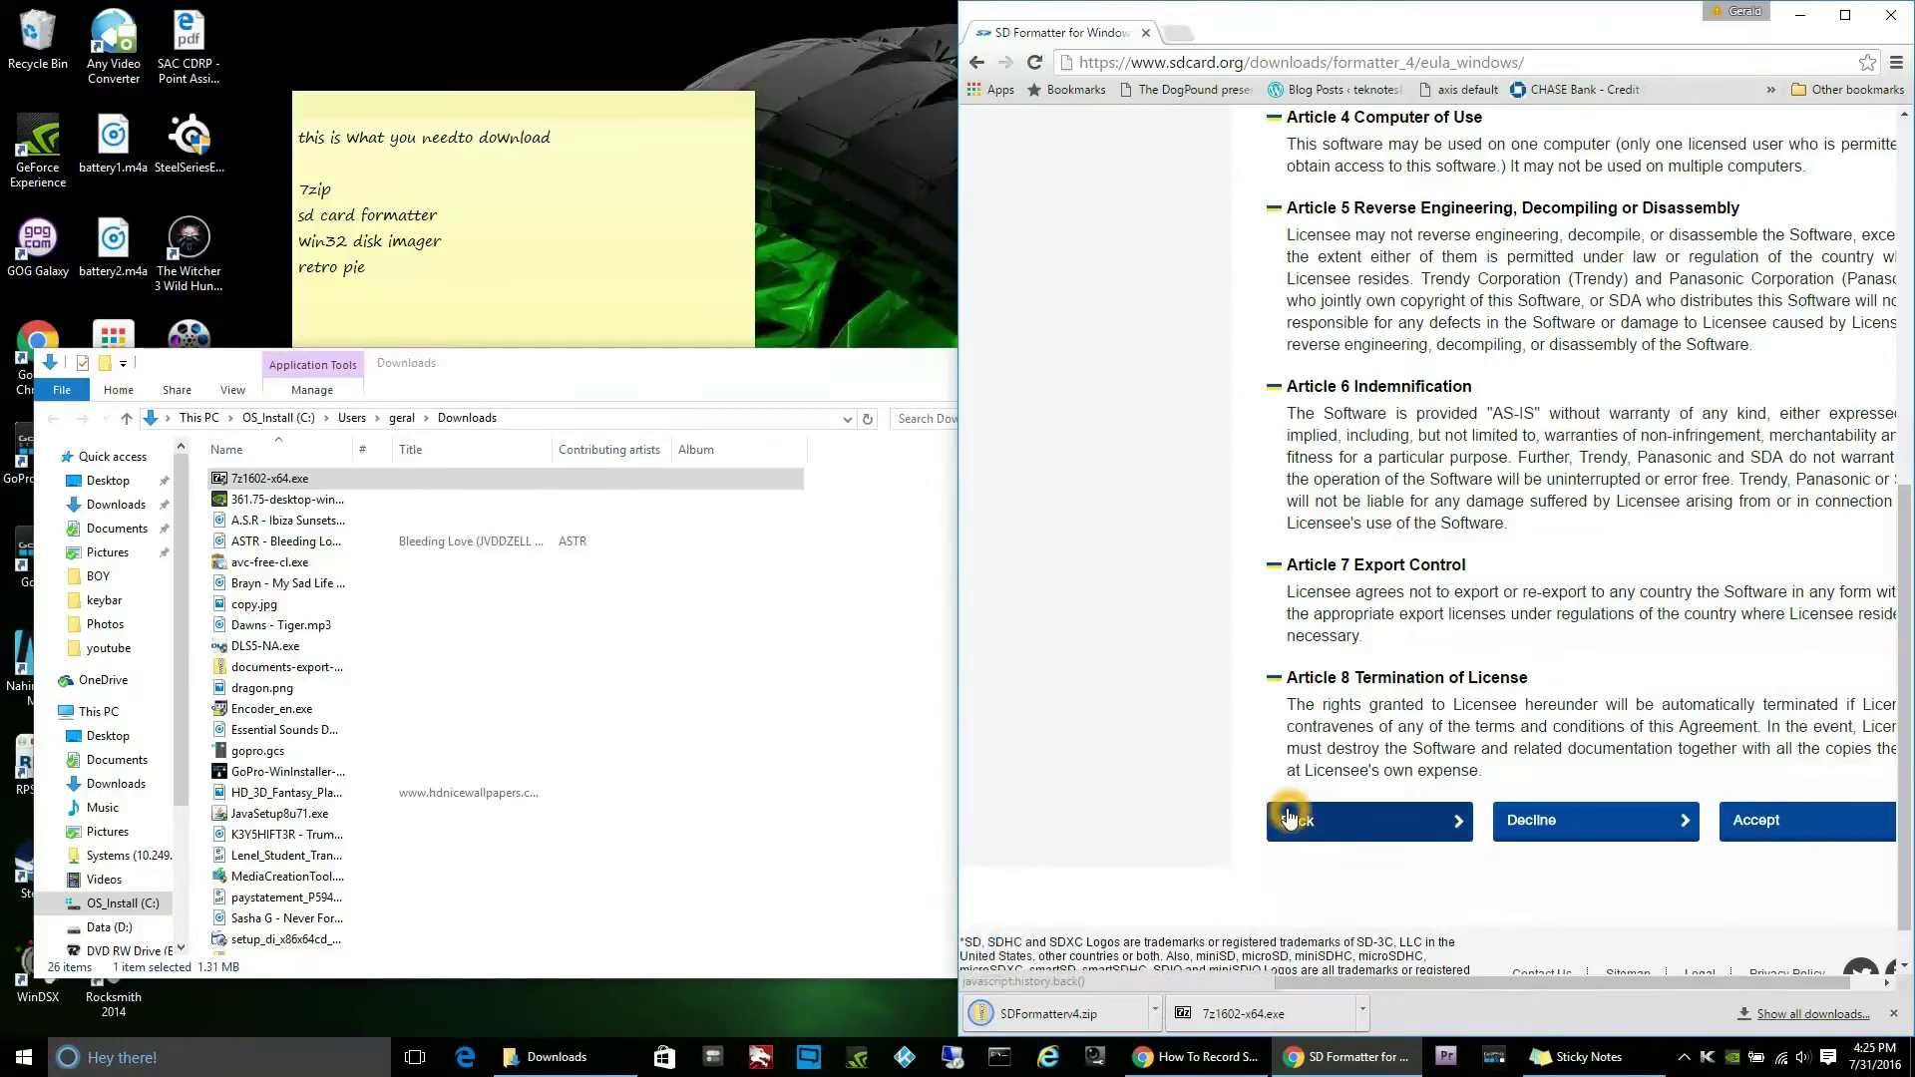
left_click(1159, 1014)
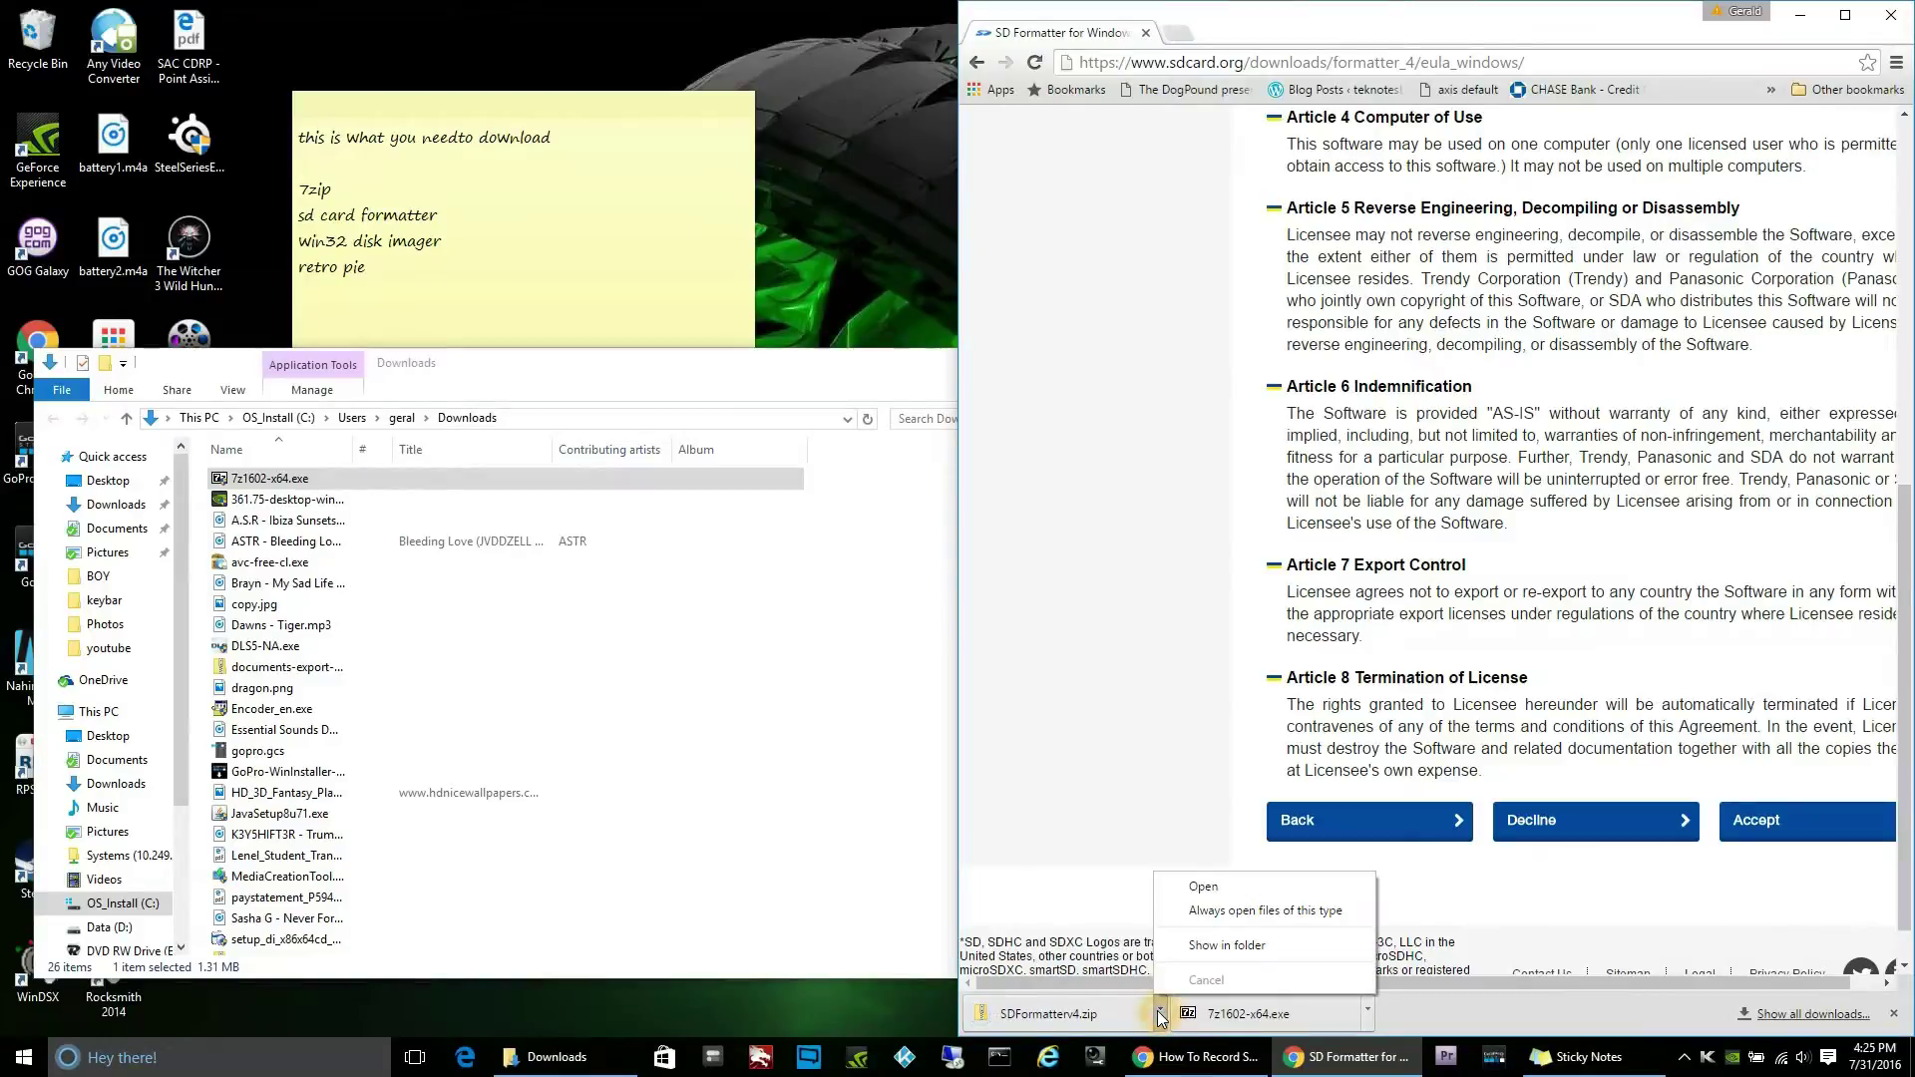
left_click(1204, 944)
left_click(635, 756)
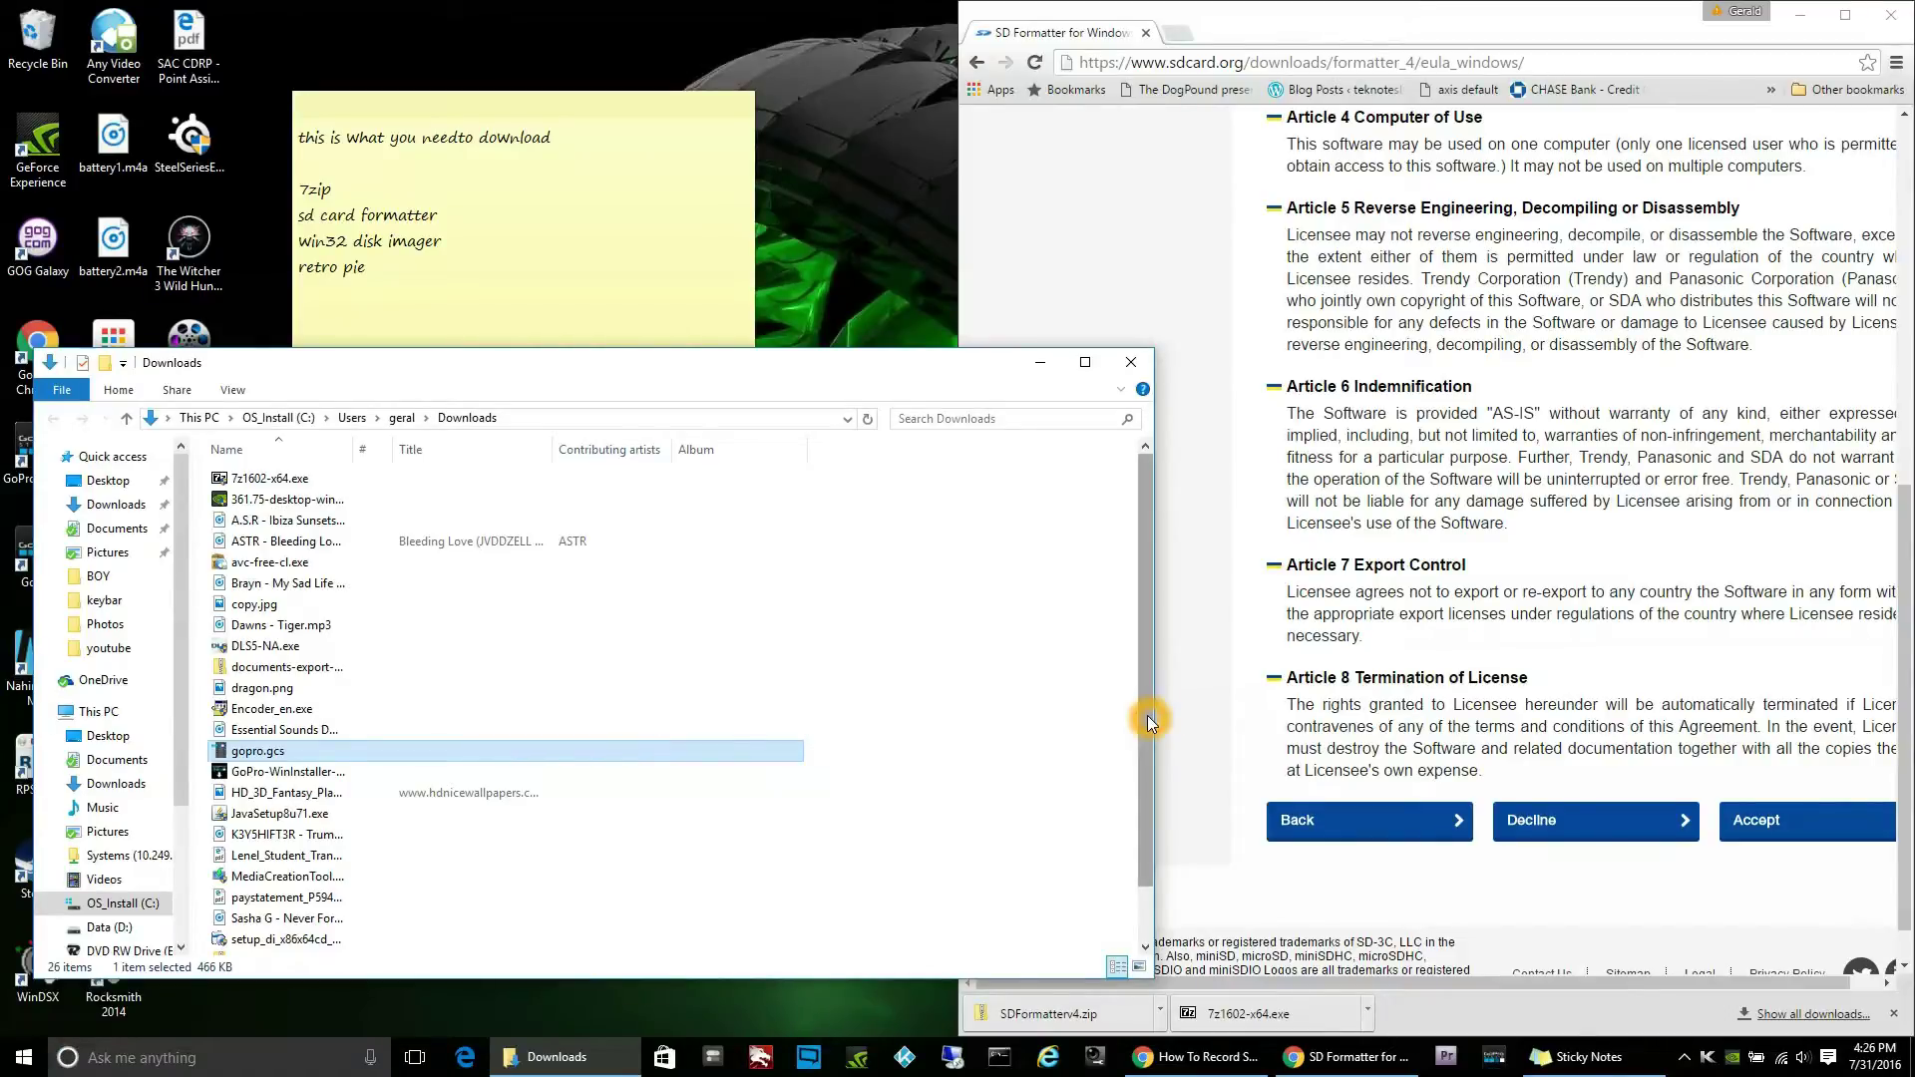
- Extract SDFormatterv4.zip with 7-Zip into its own SDFormatterv4 folder
scroll(1147, 718, "down", 1)
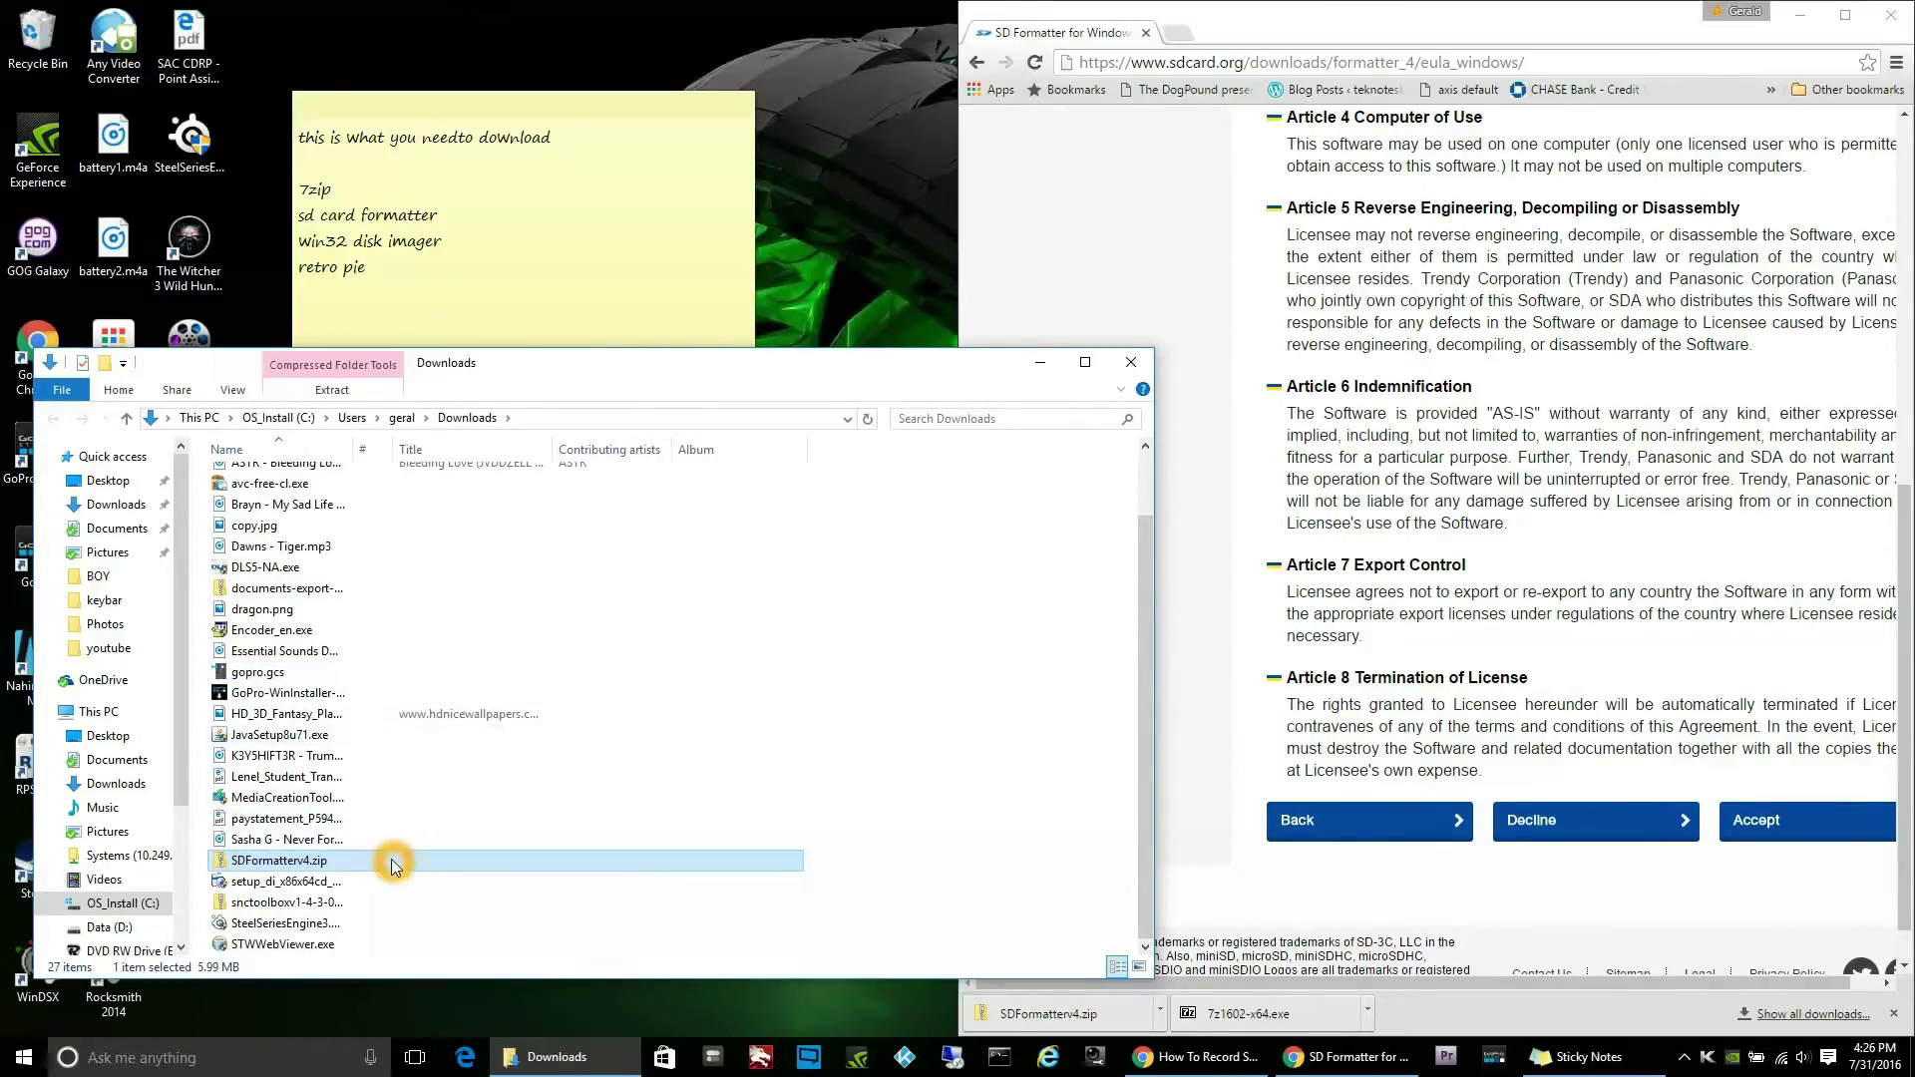
right_click(390, 859)
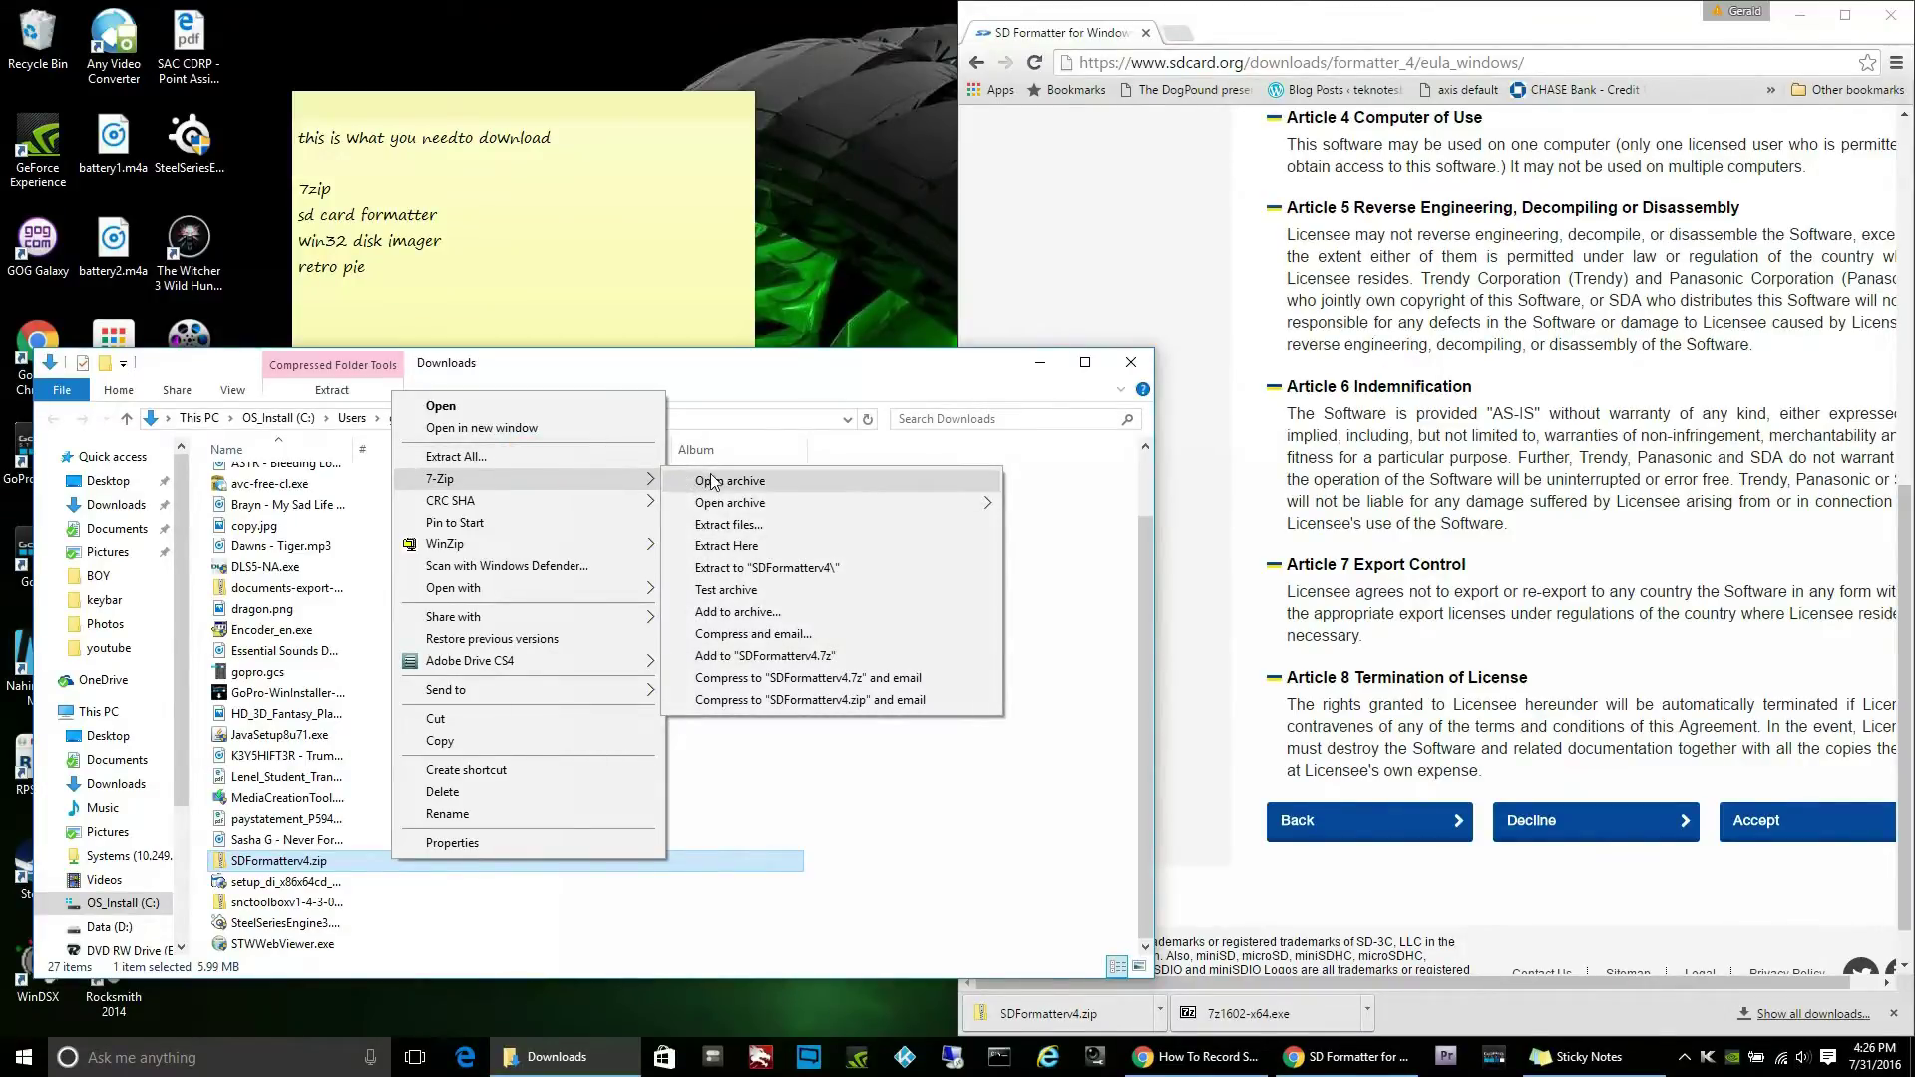
left_click(736, 552)
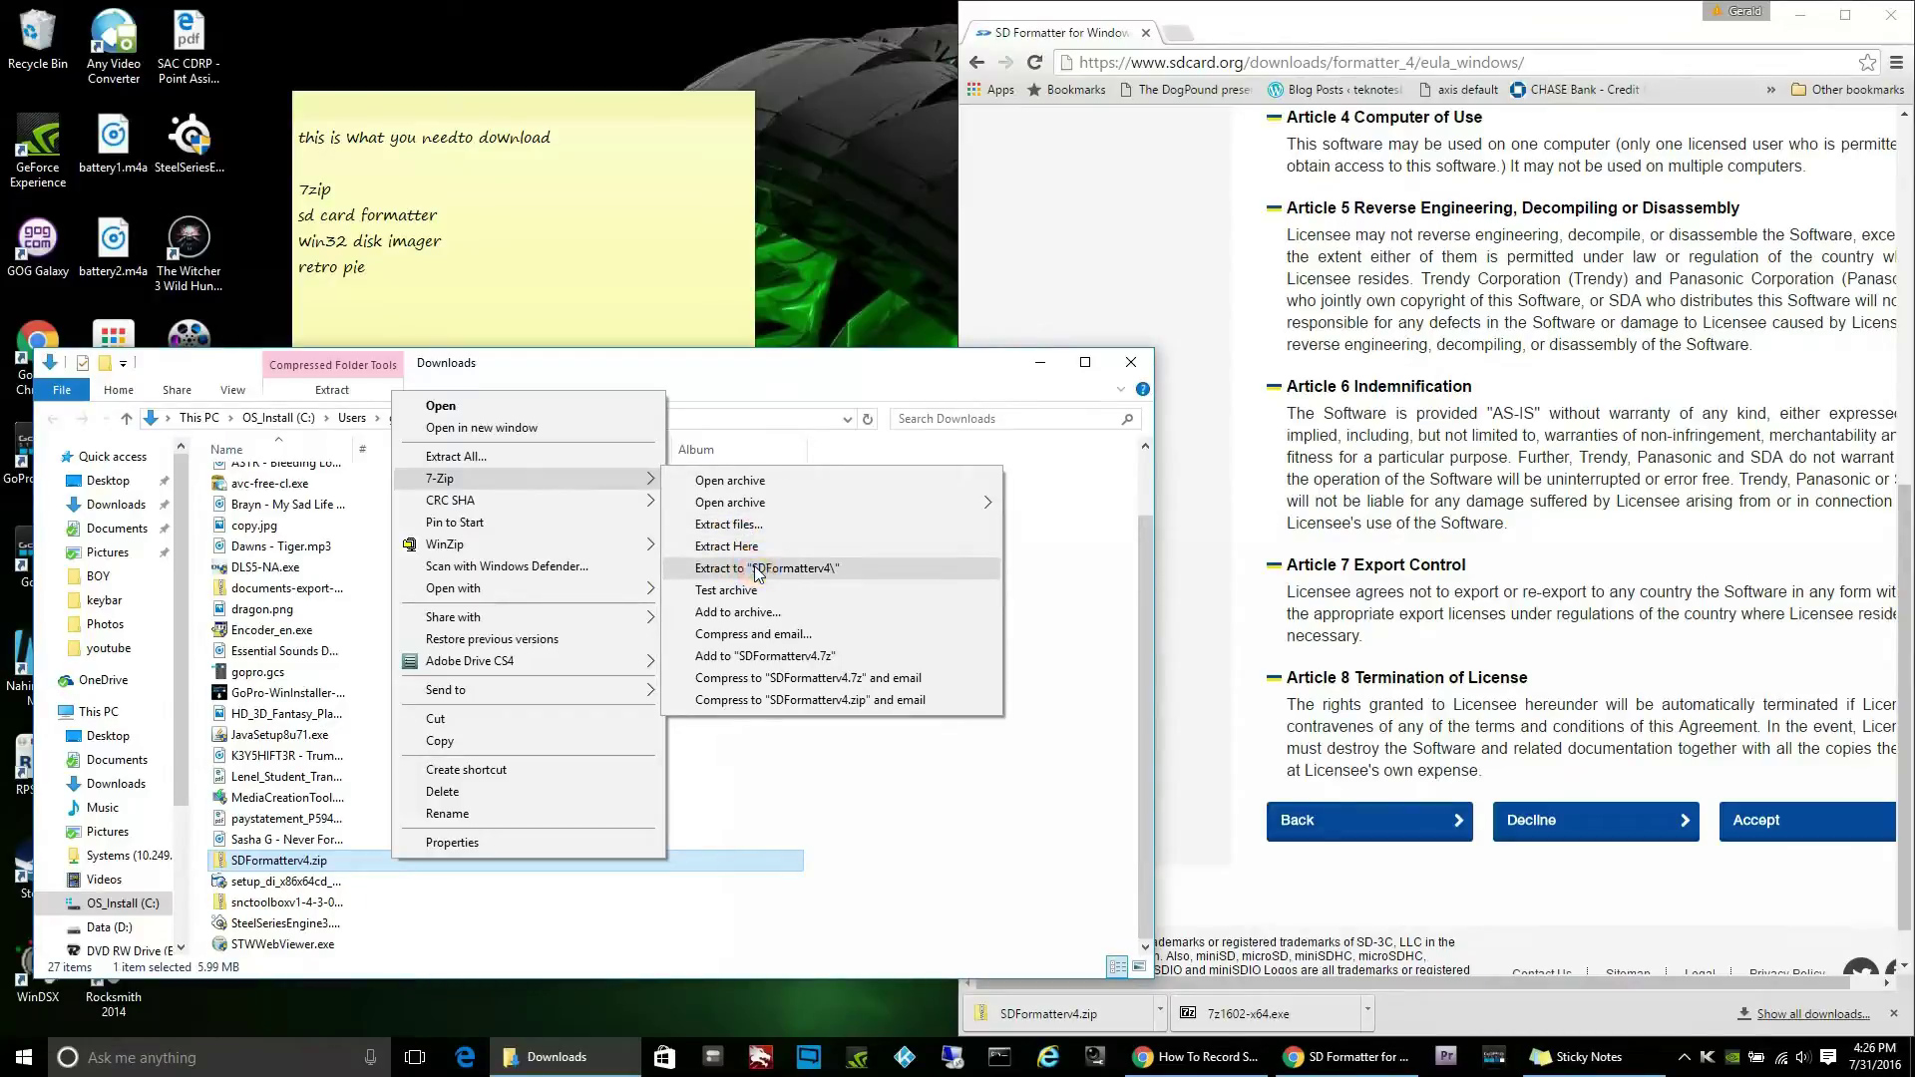
left_click(757, 569)
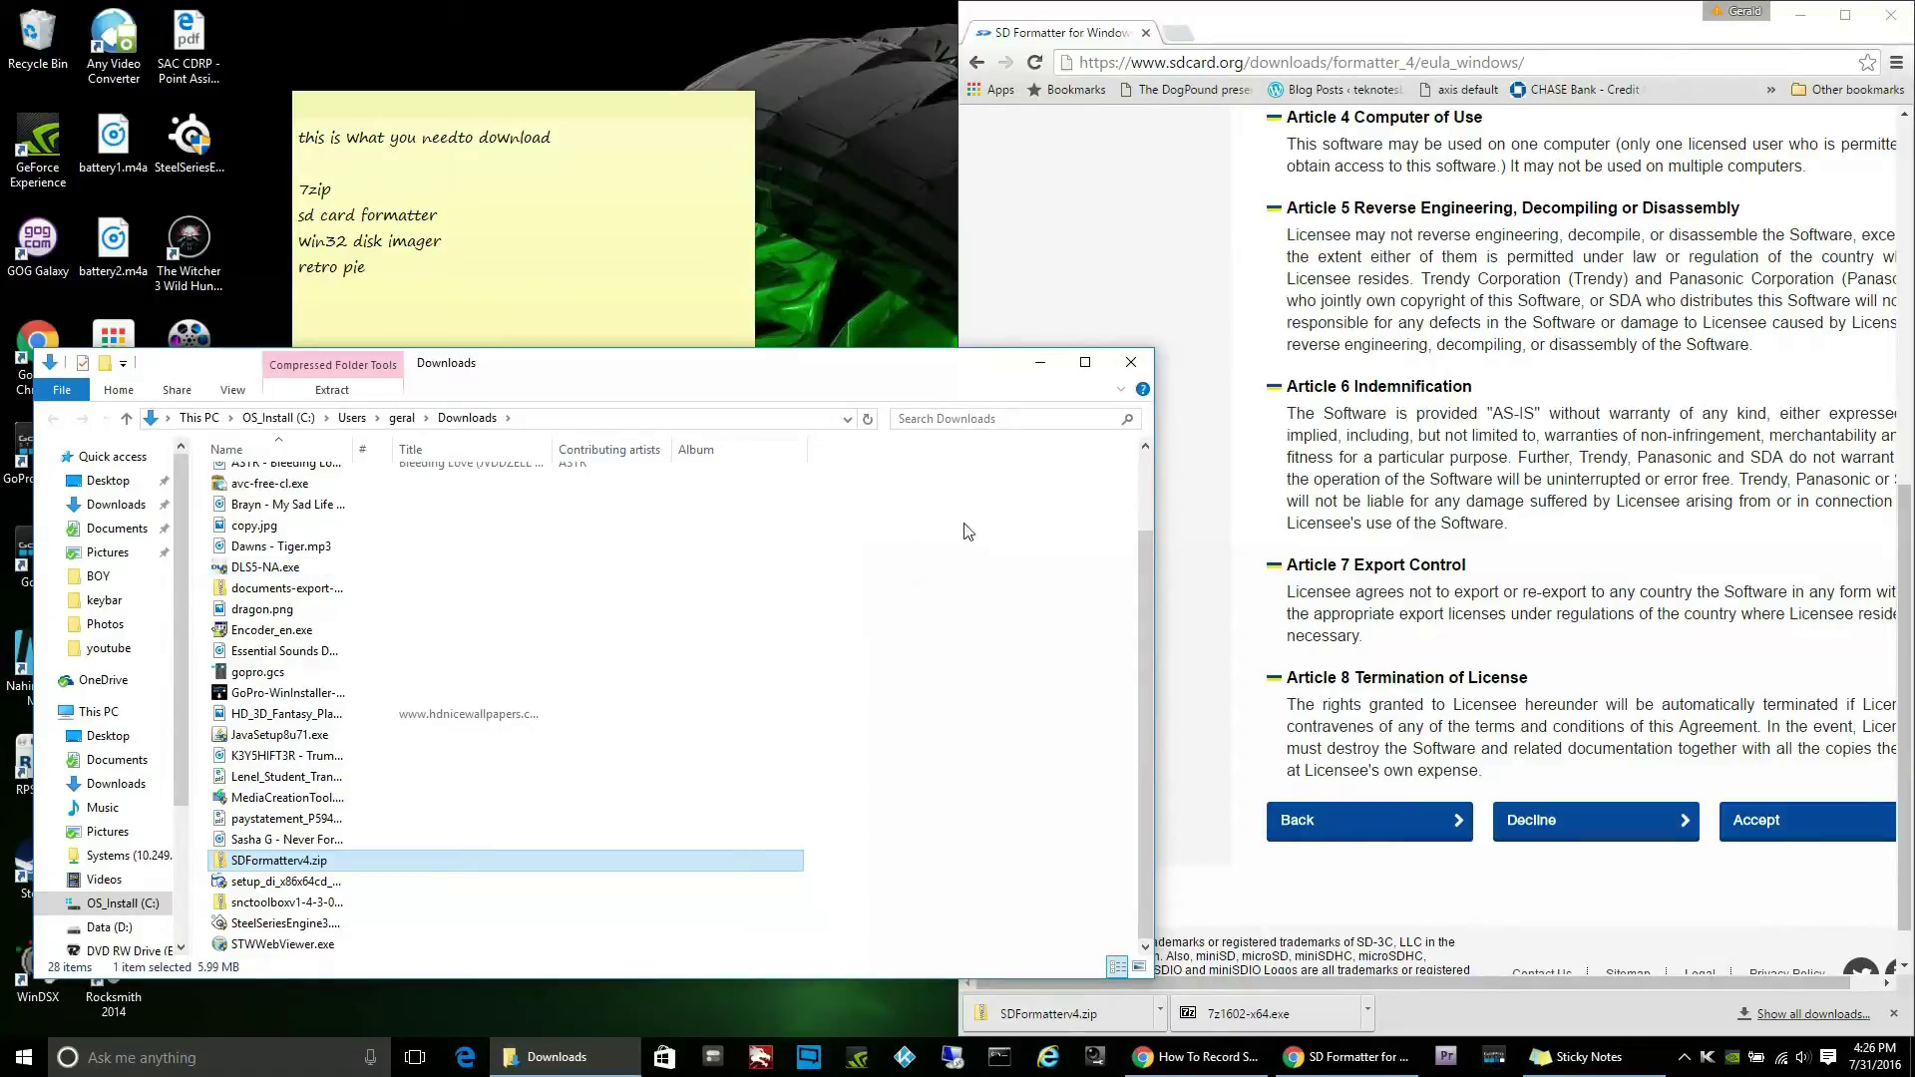
- Search for win32diskimager and open its SourceForge project page
left_click(1213, 63)
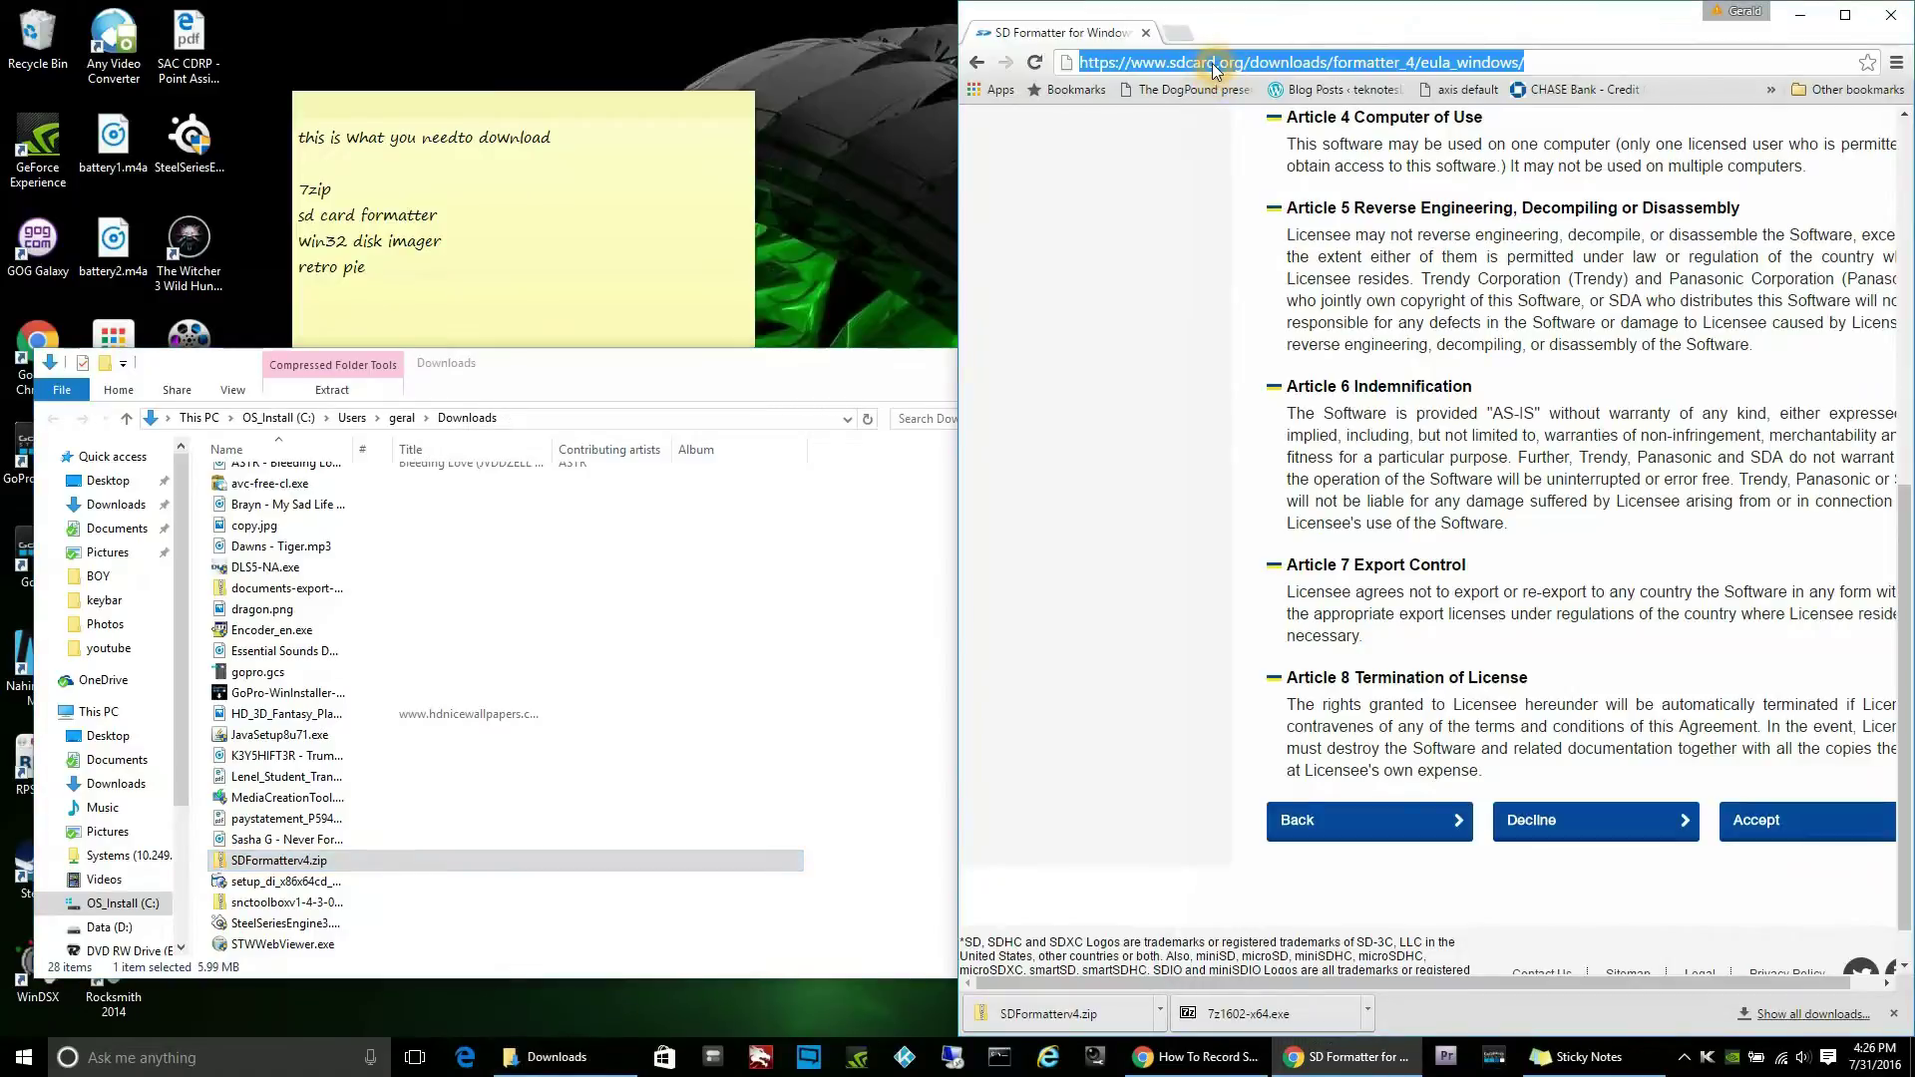
type("wi")
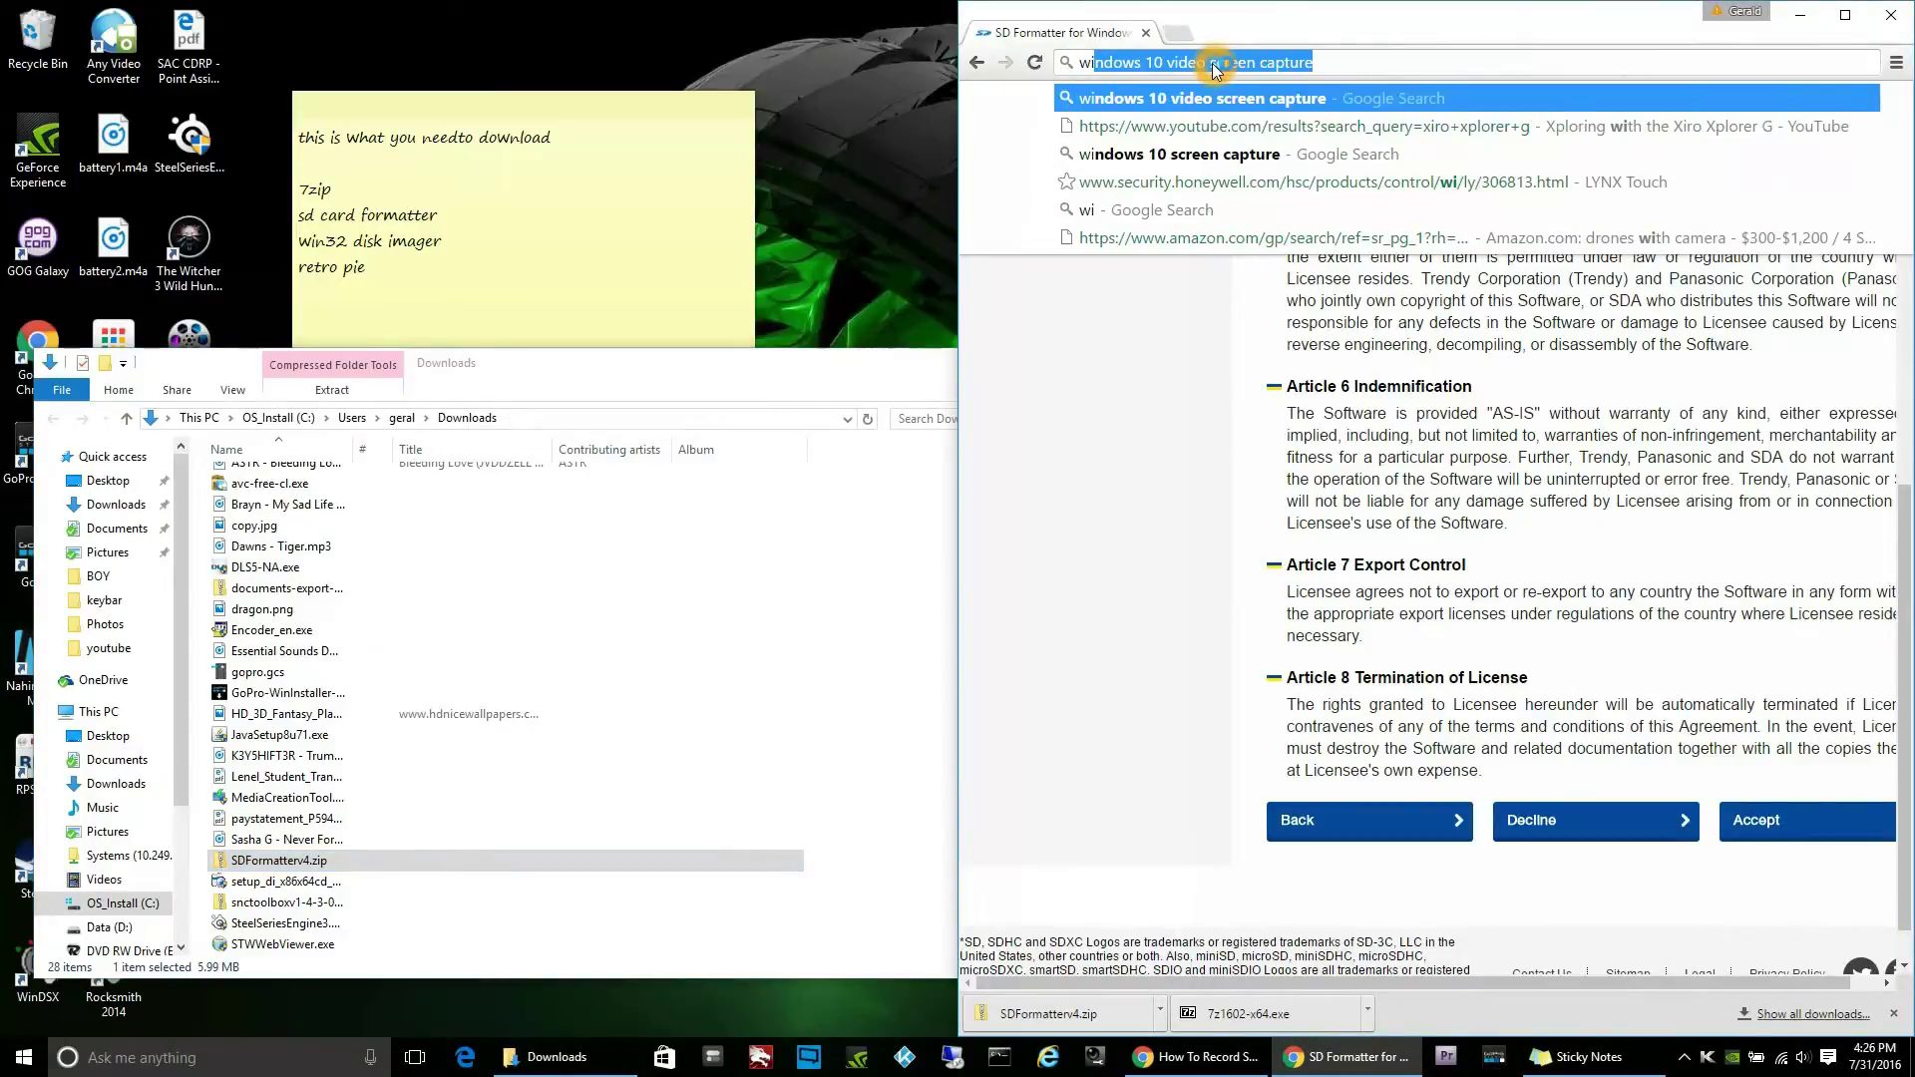
type("n32")
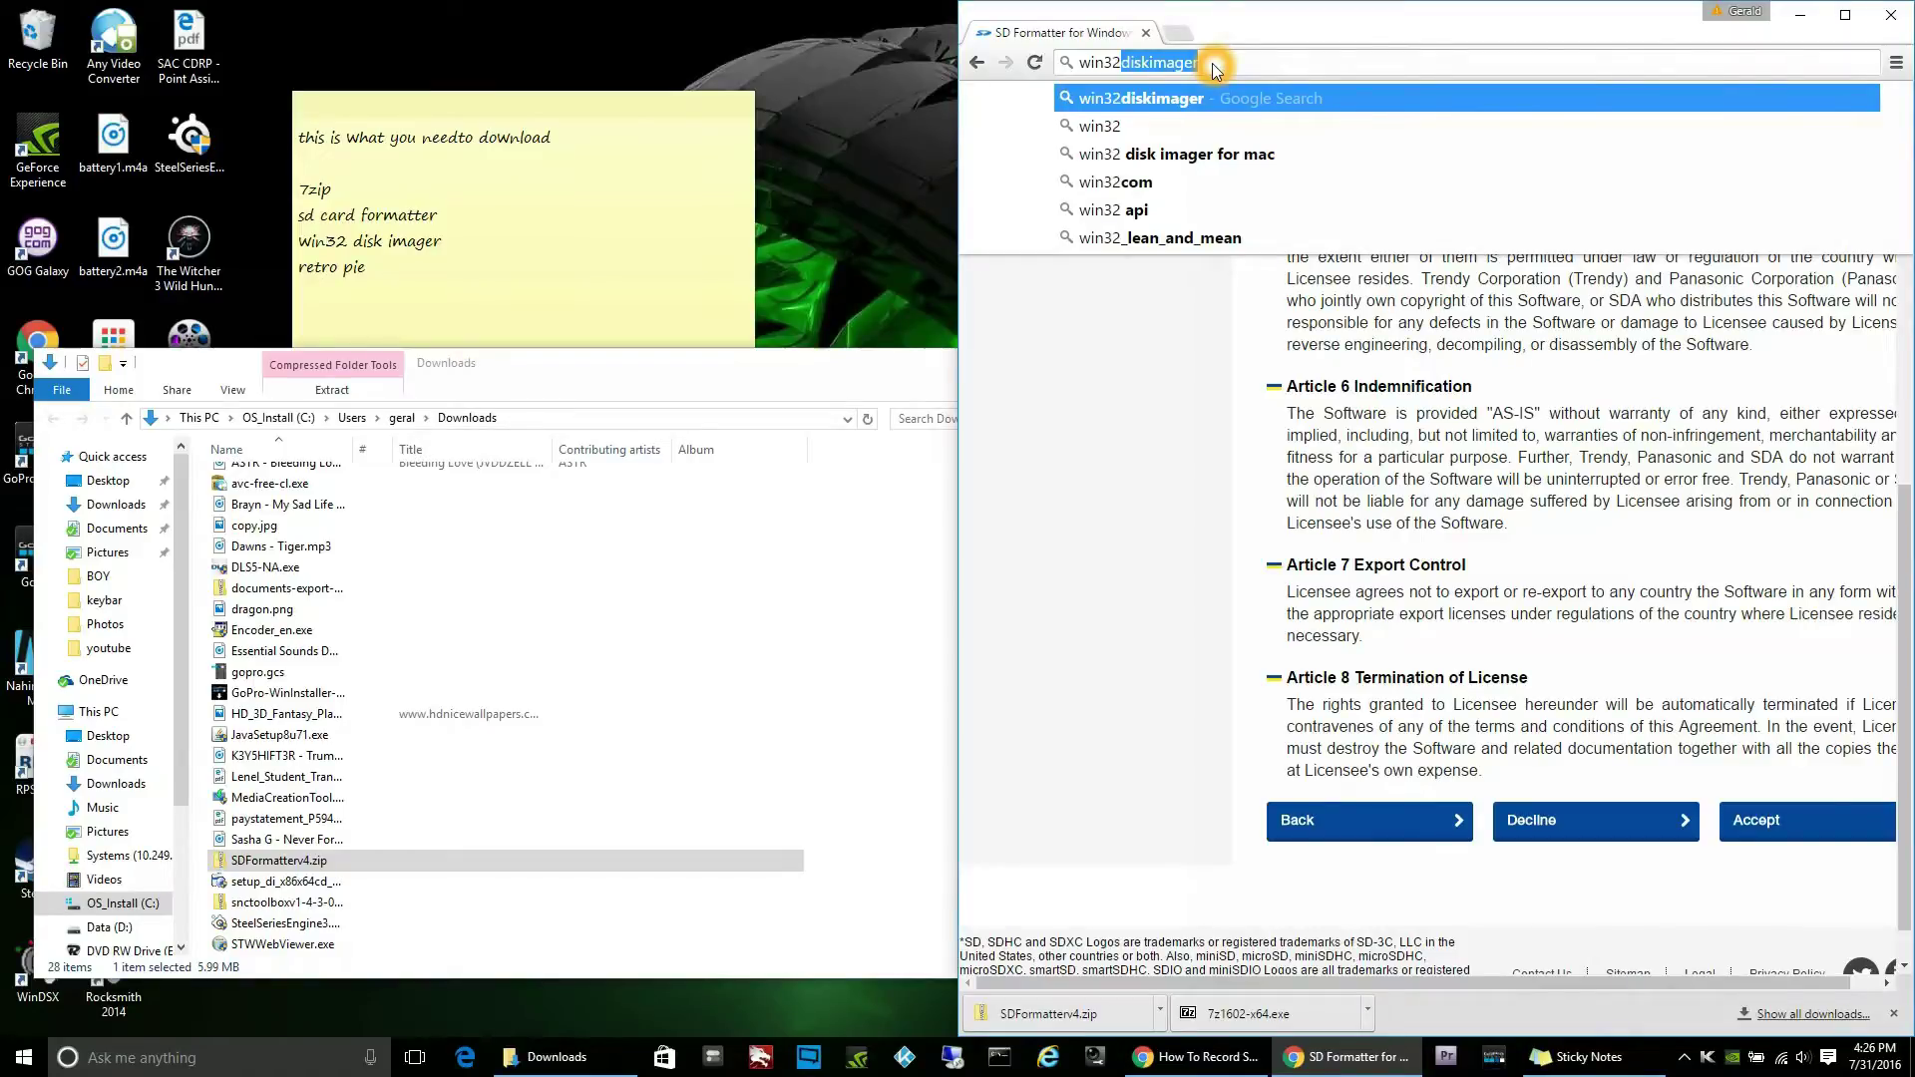
key("Return")
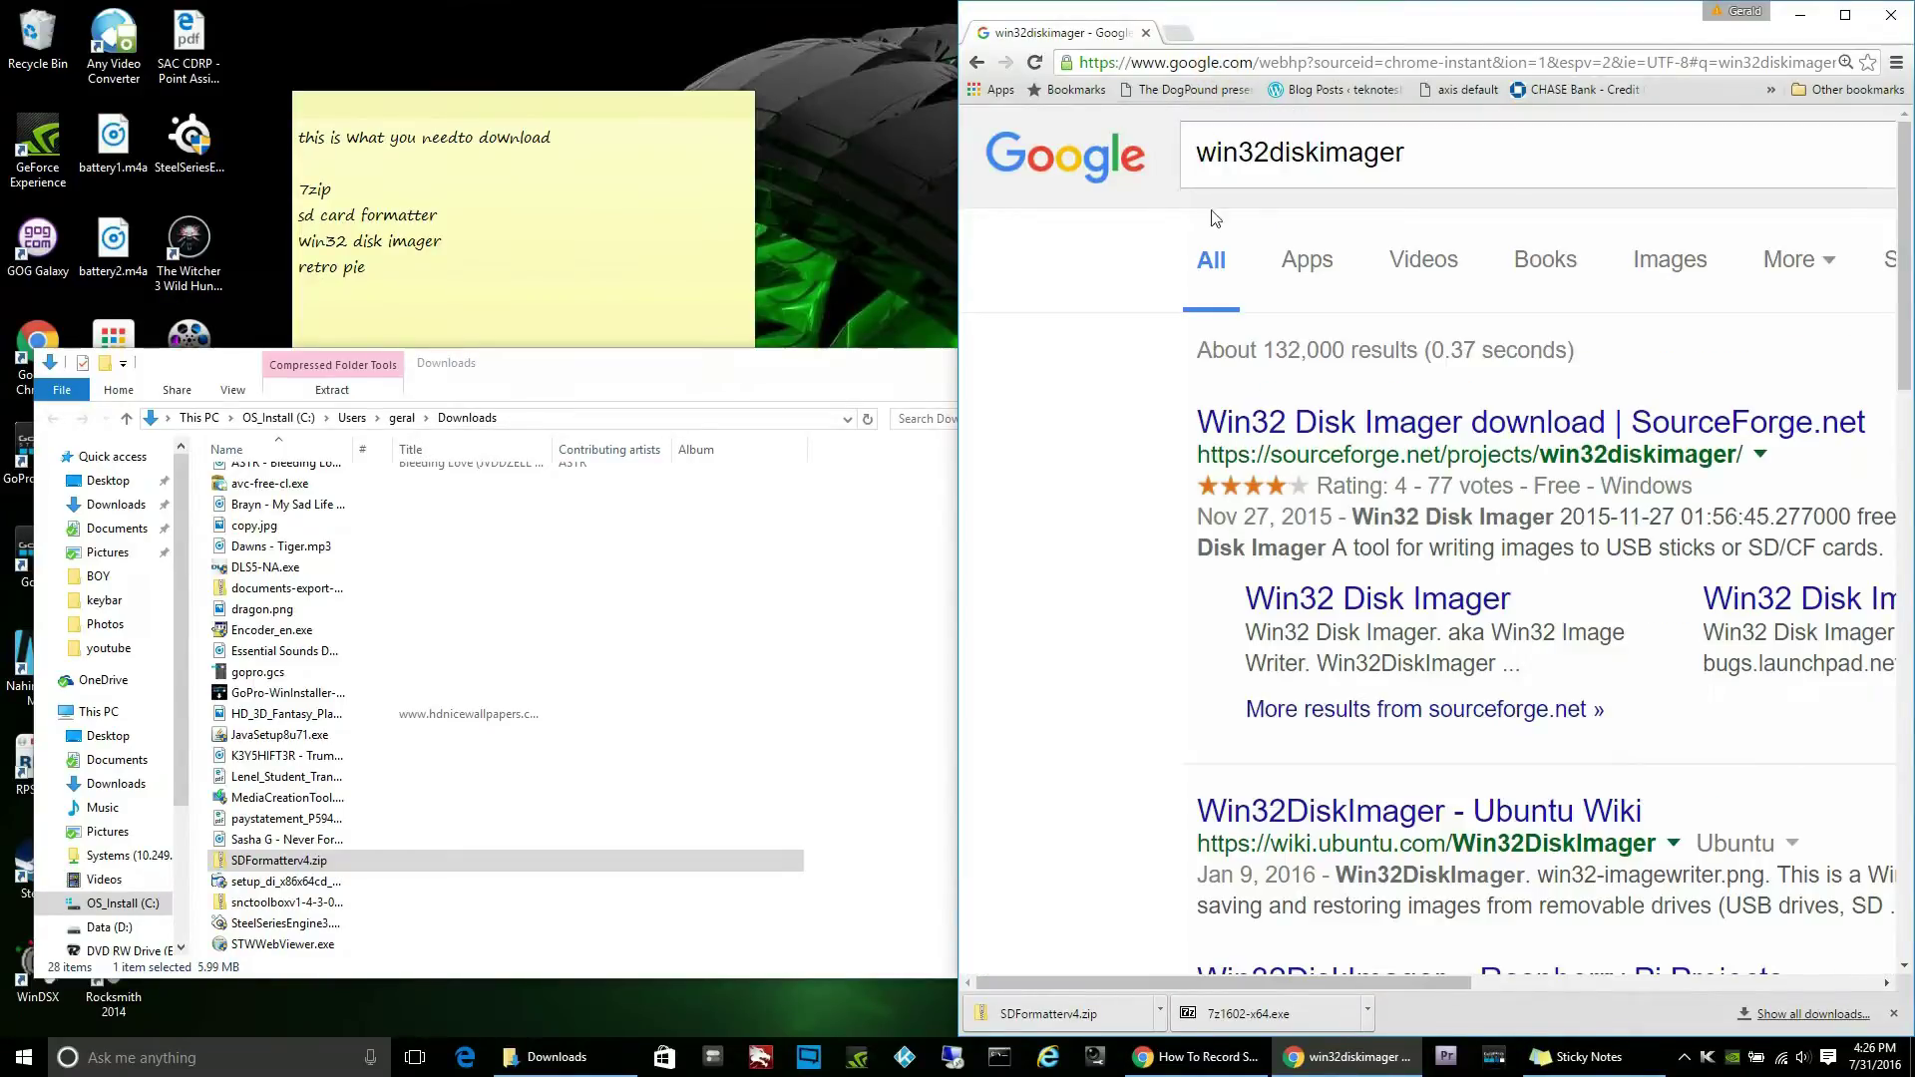
left_click(1270, 429)
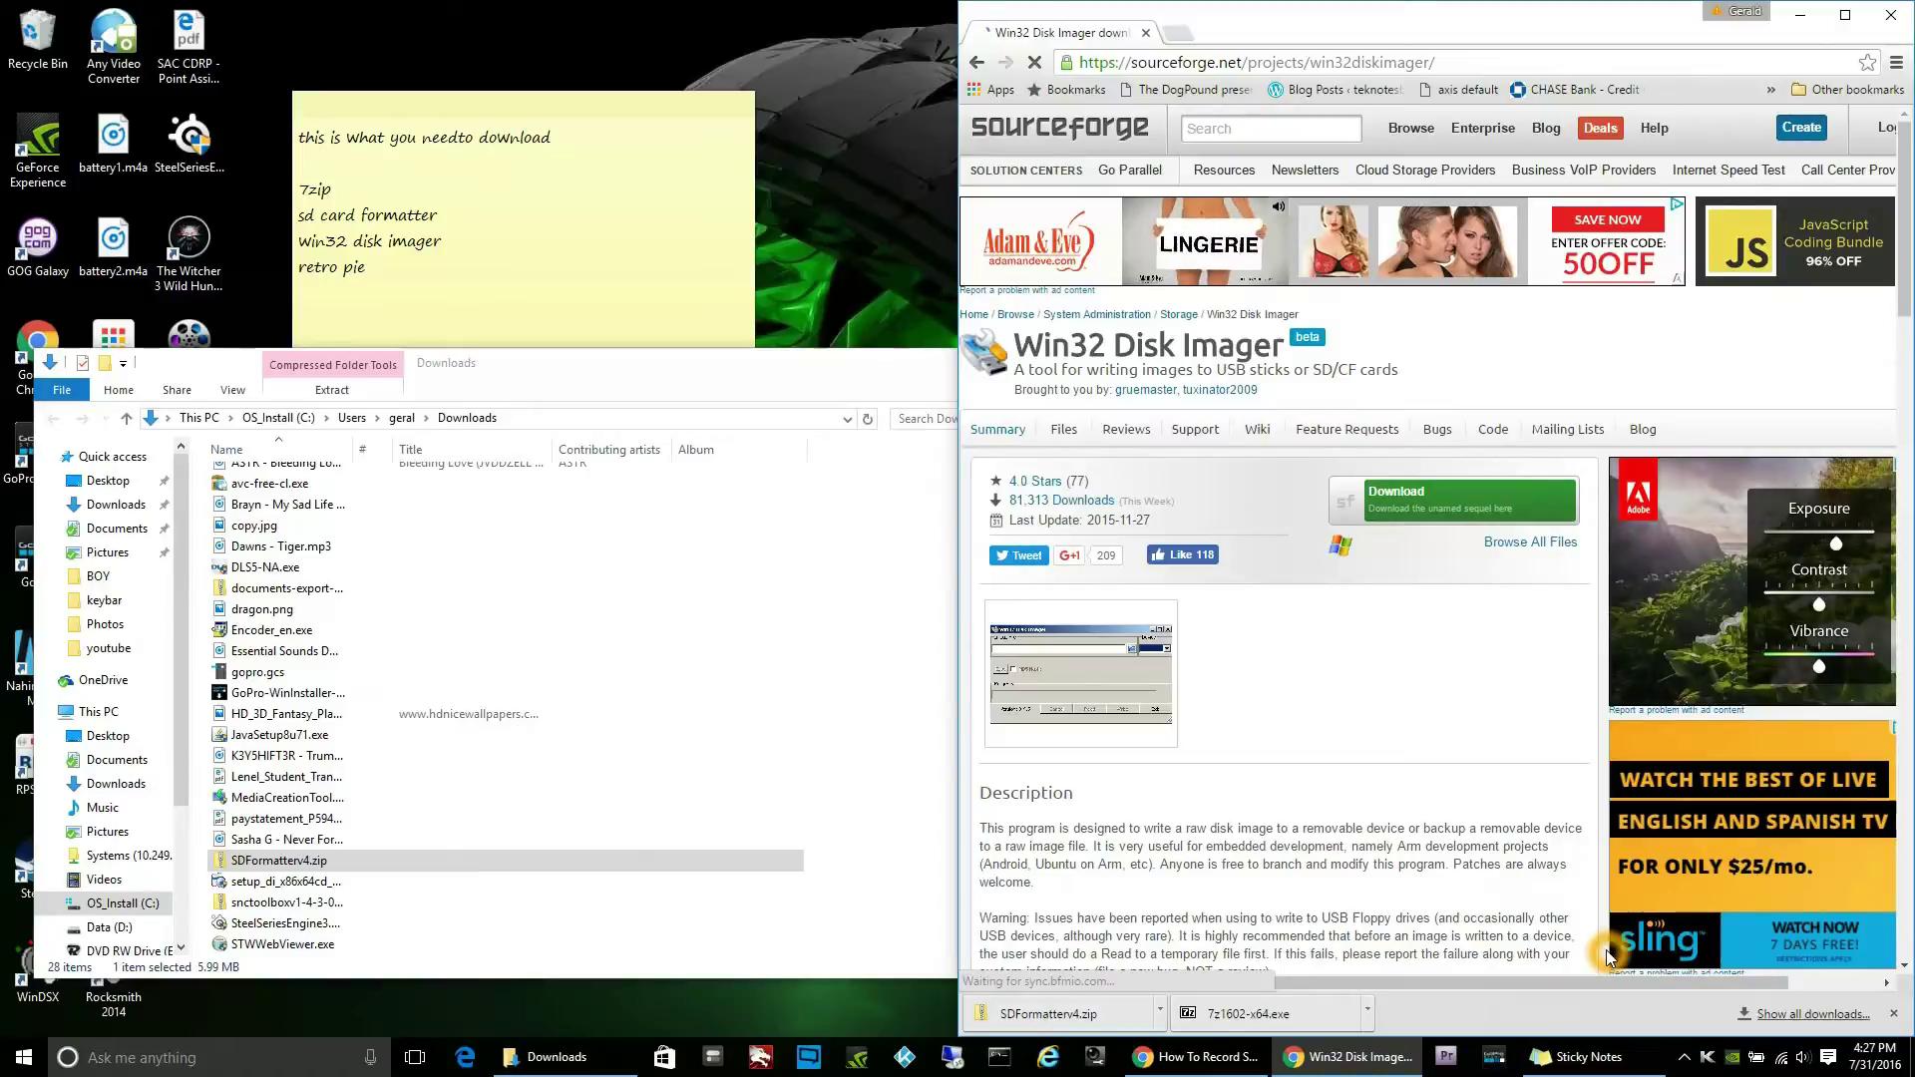
left_click(1751, 478)
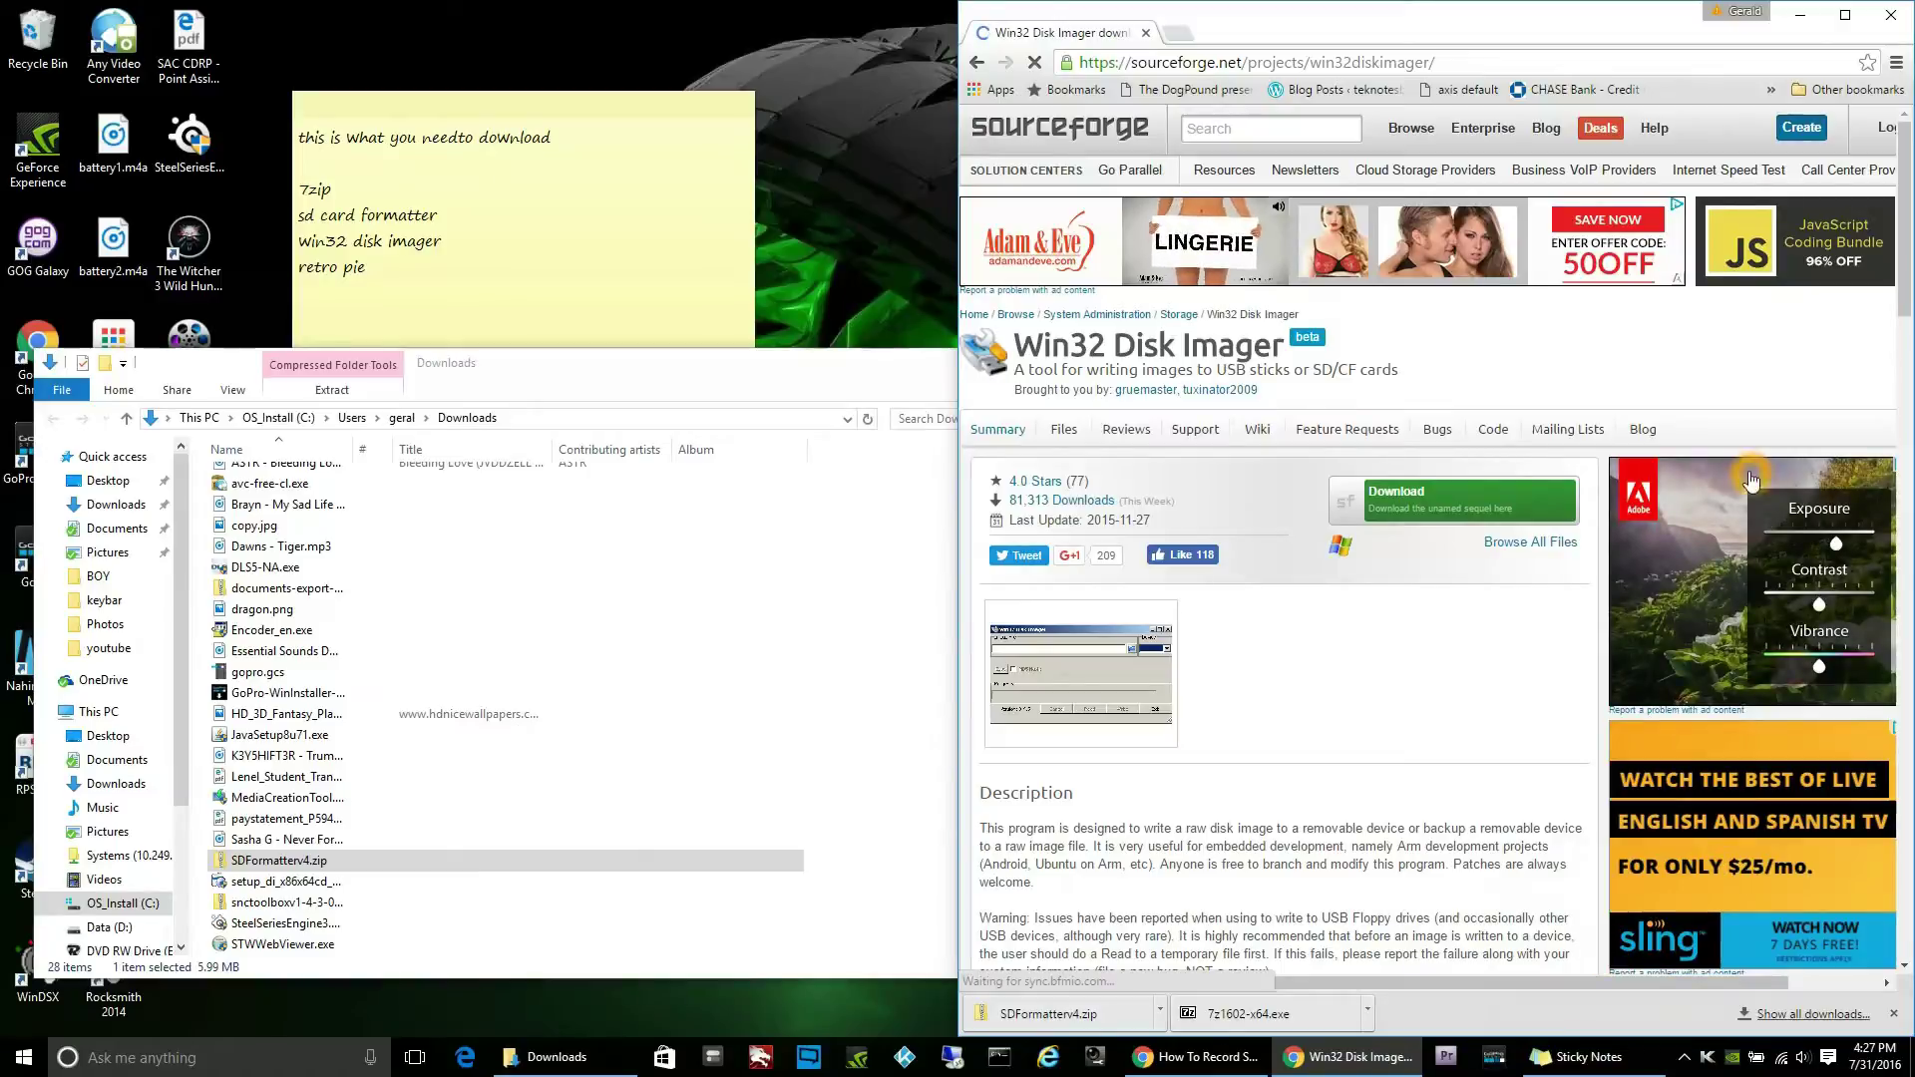
left_click(1847, 18)
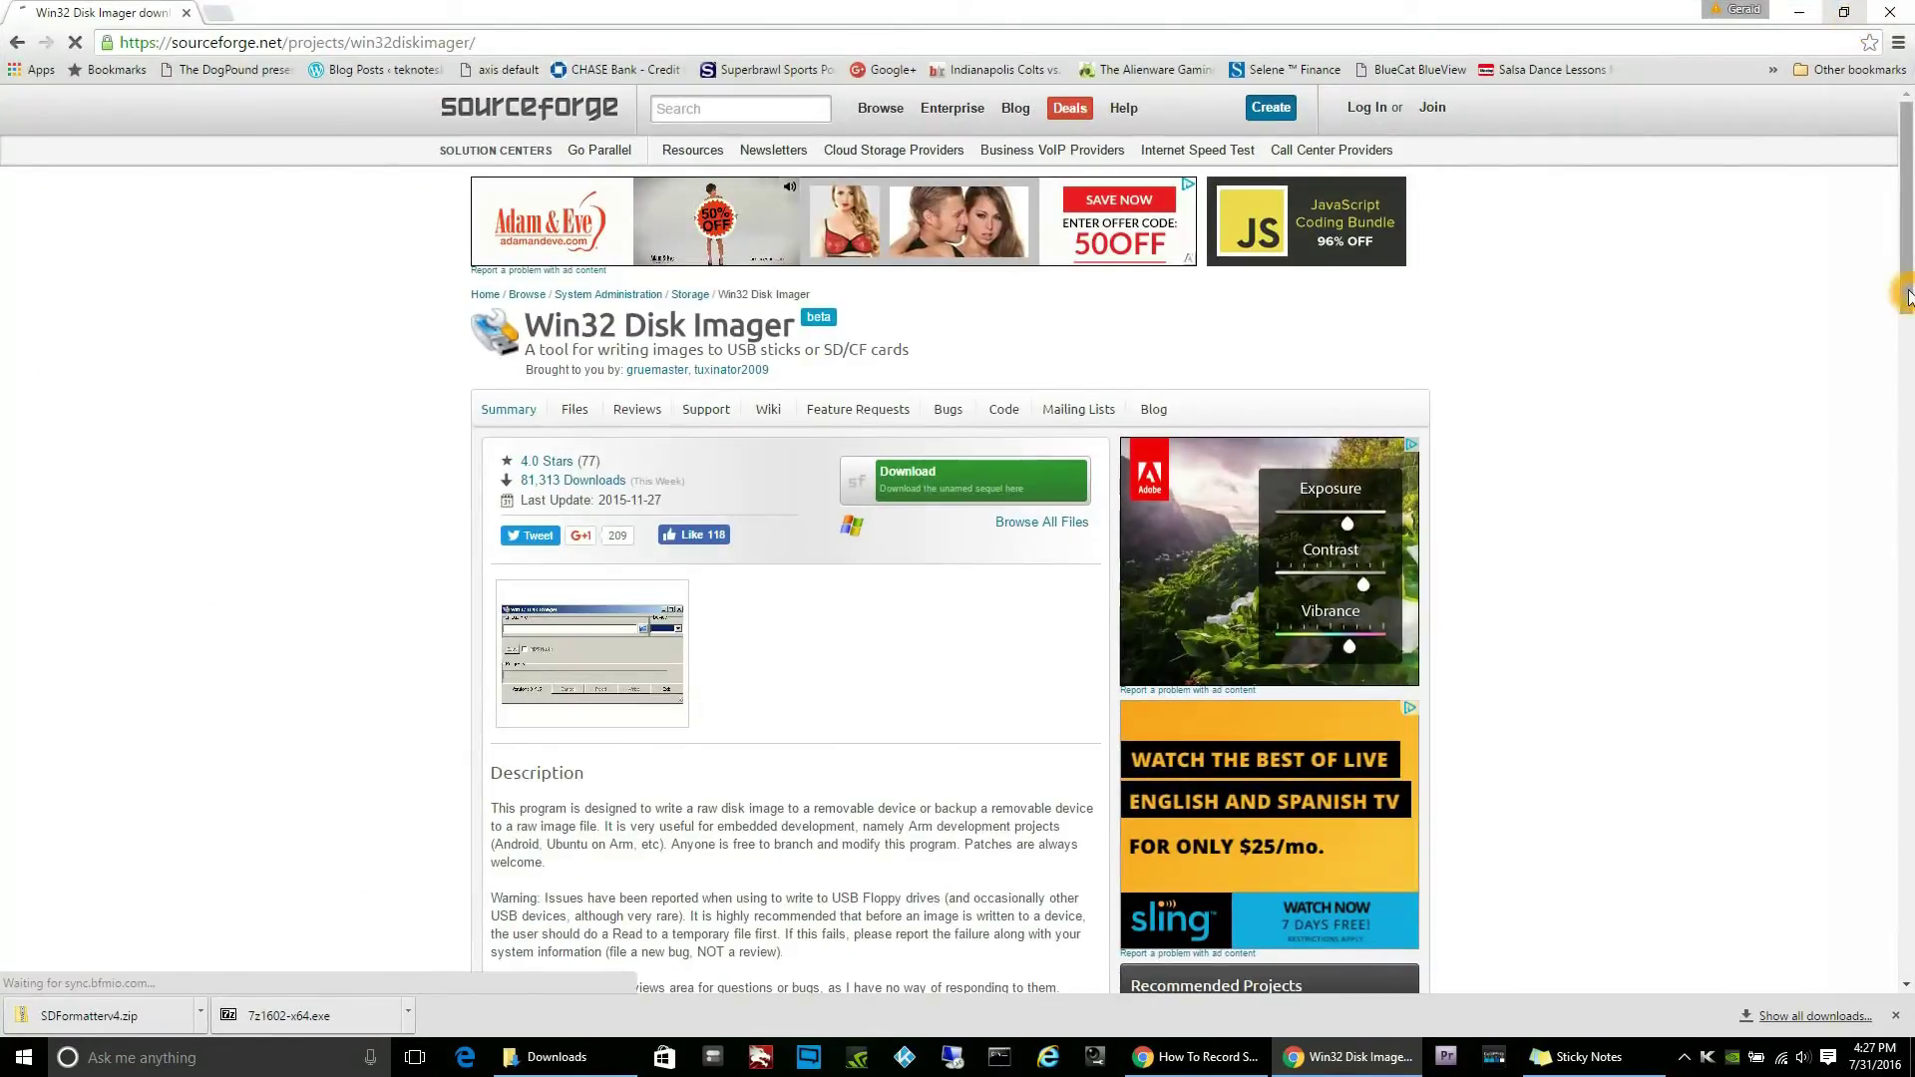
- Download the Win32 Disk Imager installer from SourceForge's Top 3 Projects list
left_click_drag(1906, 304, 1865, 345)
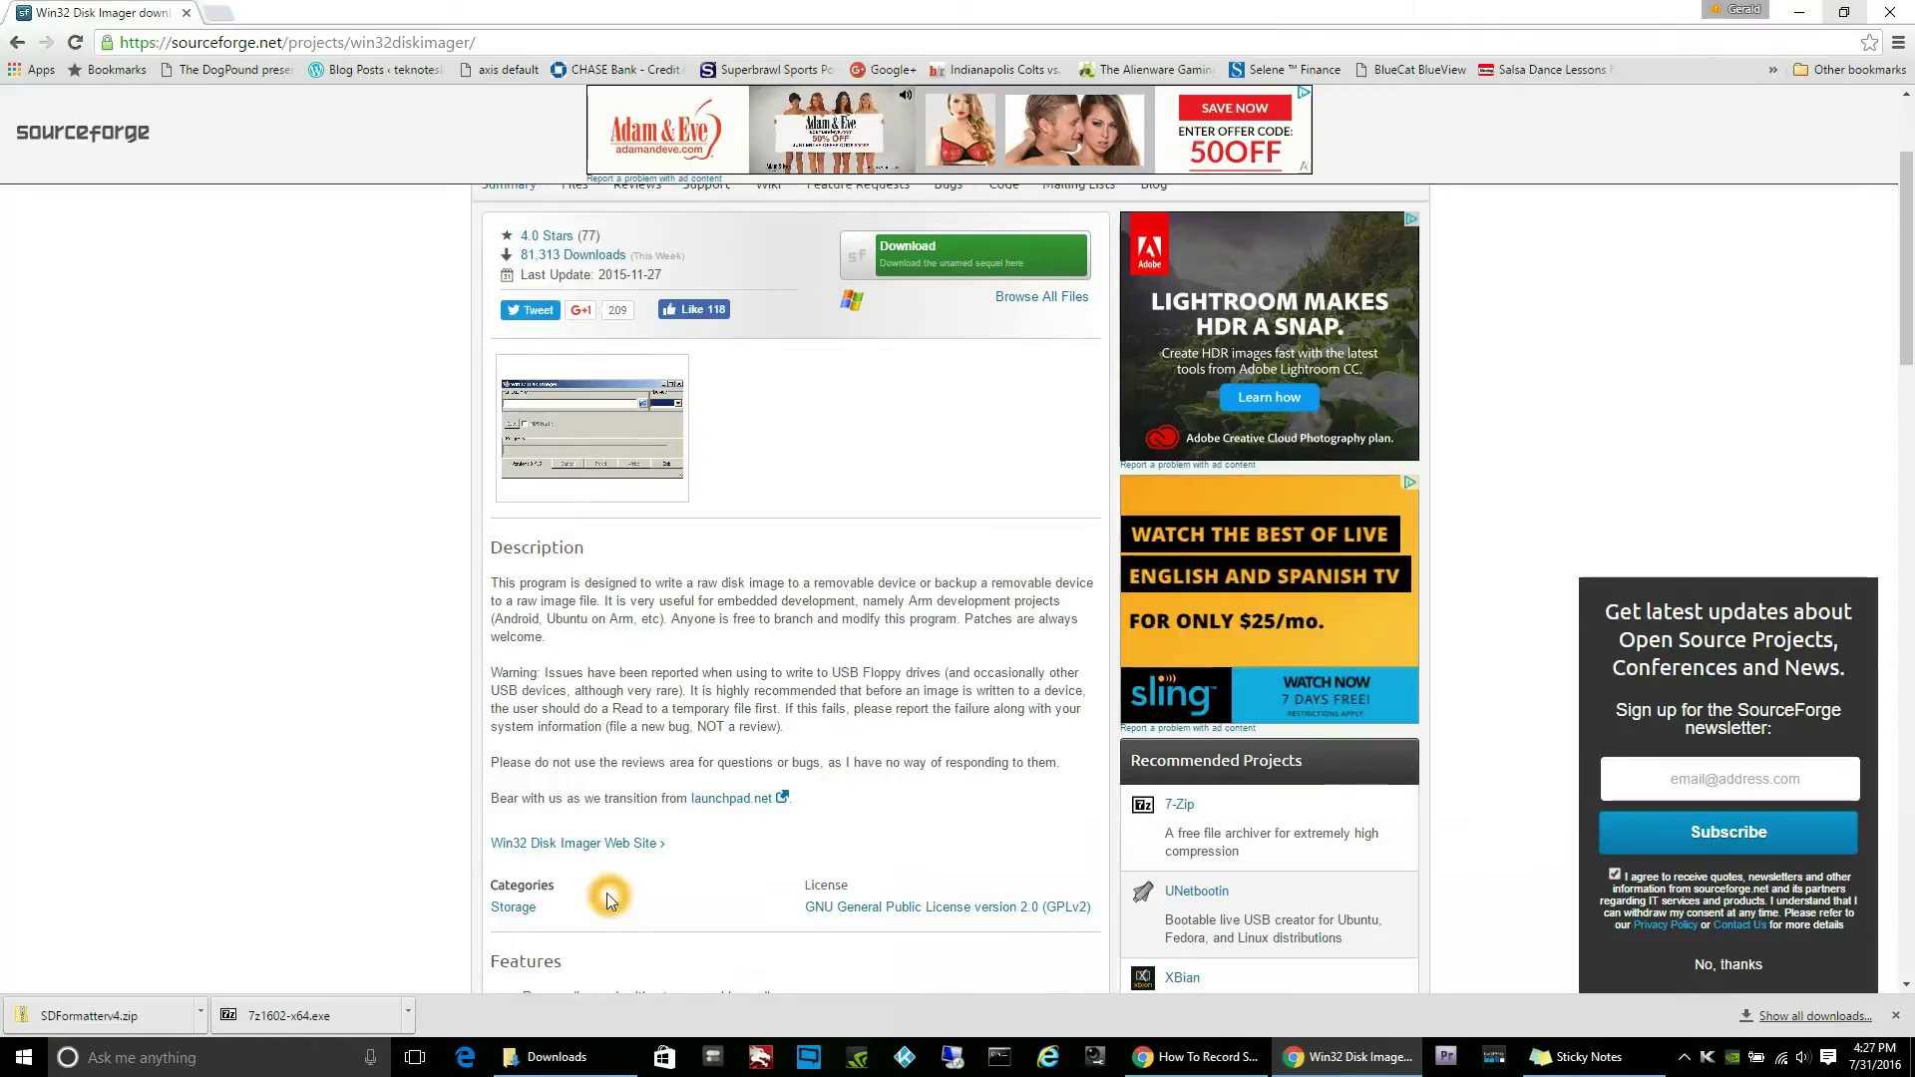
left_click(595, 845)
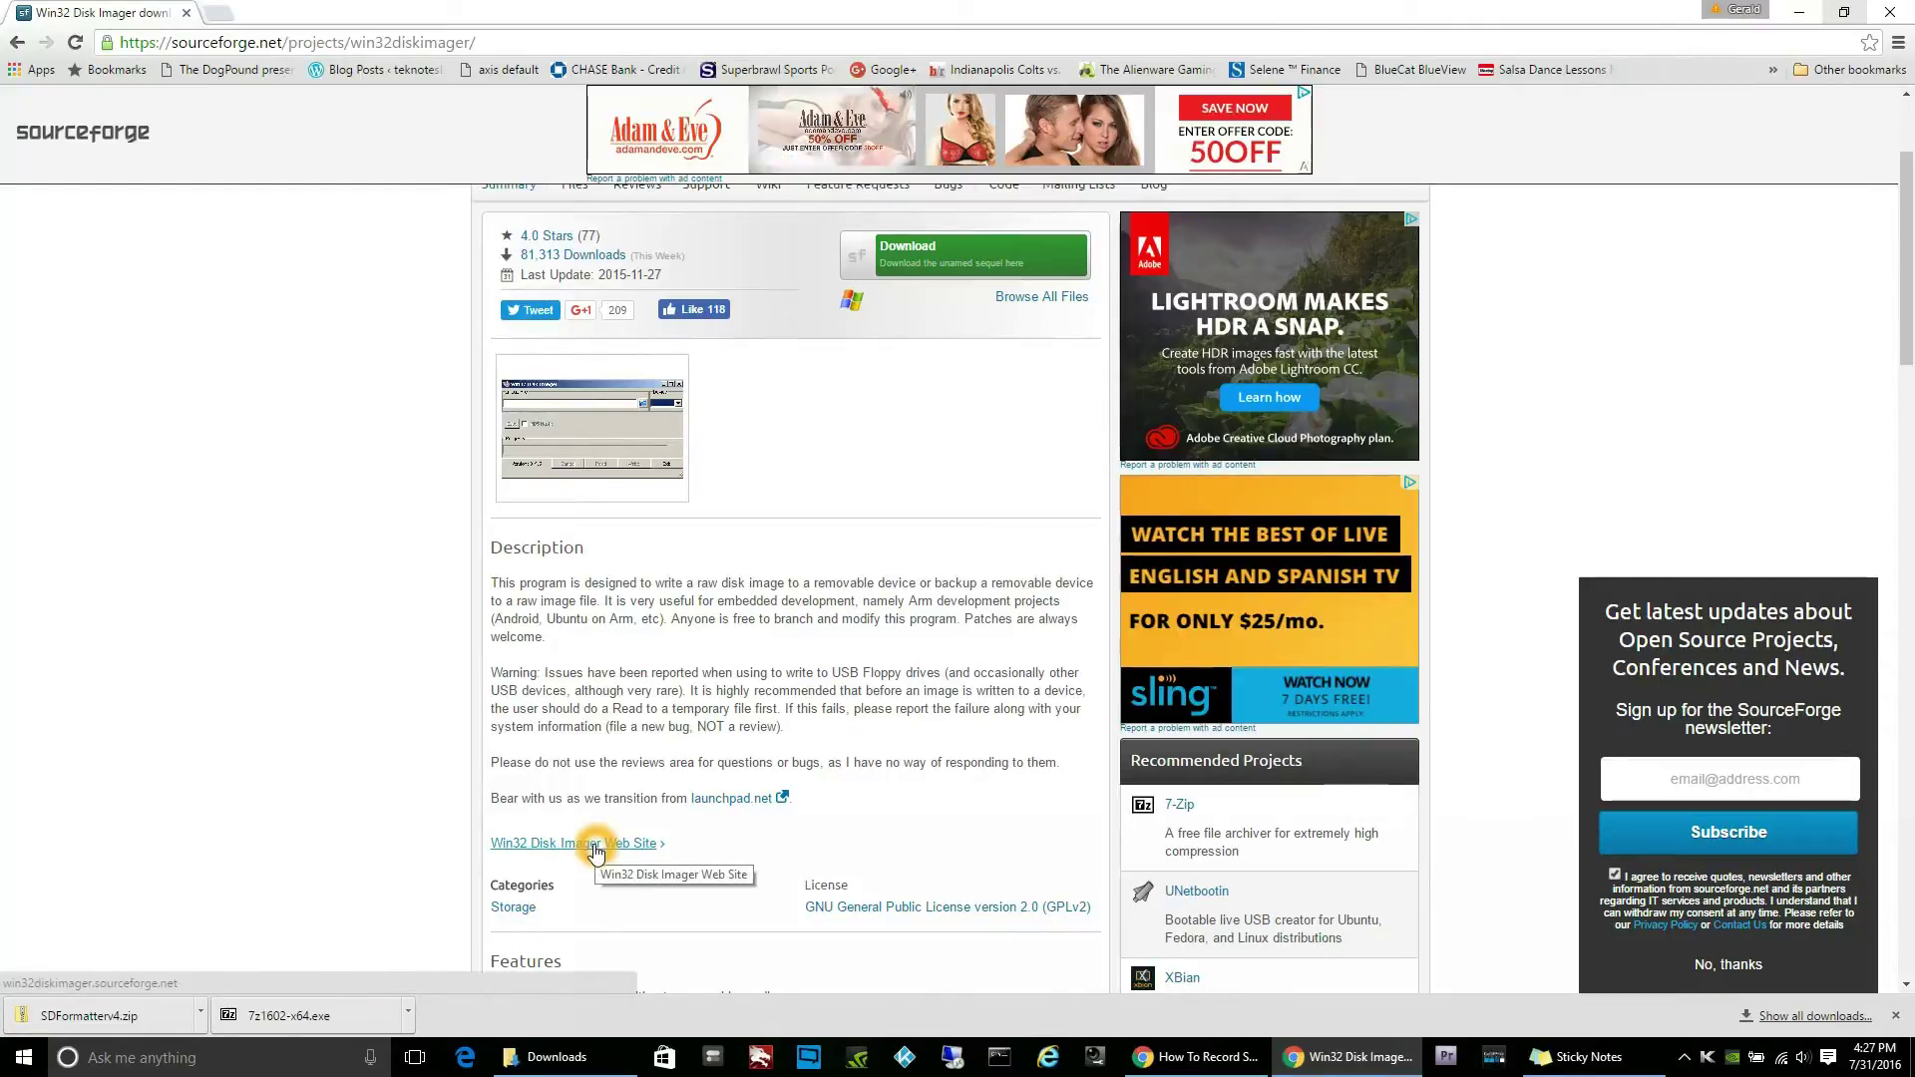
left_click(595, 847)
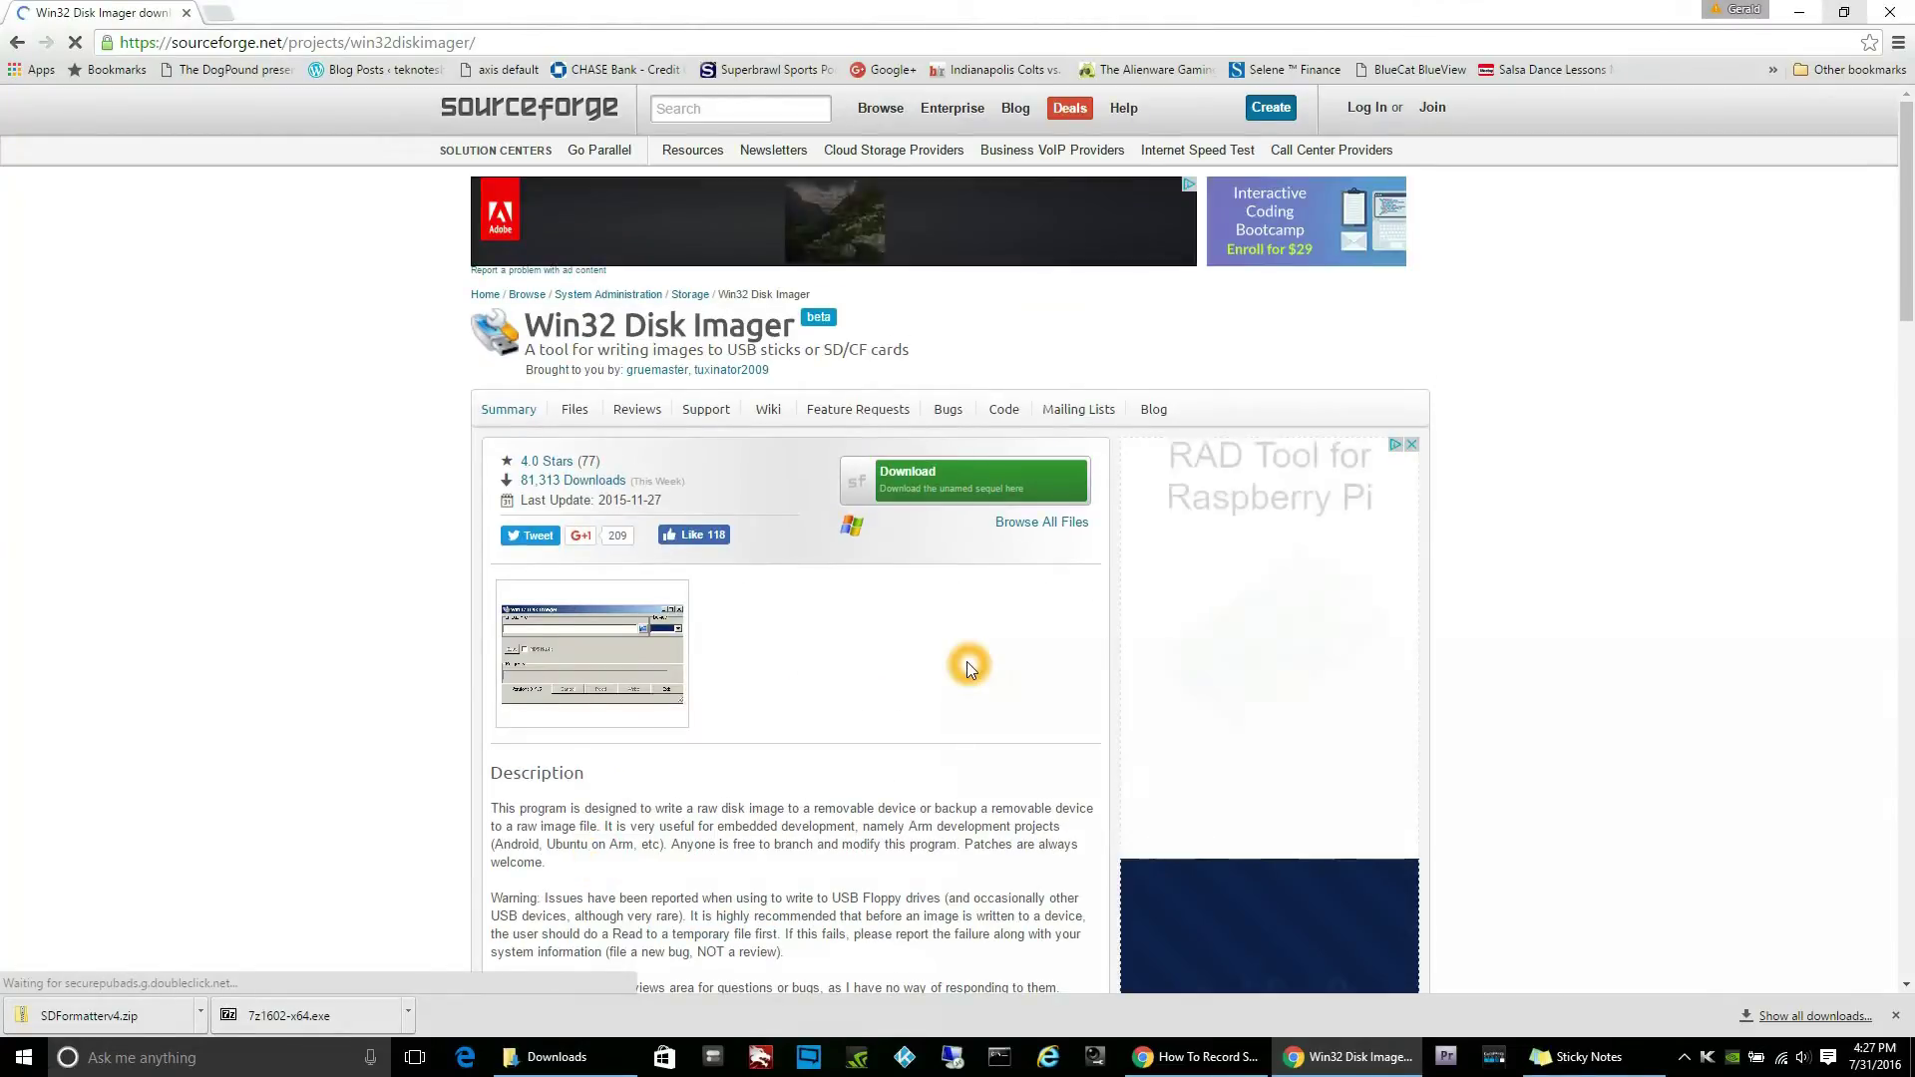
left_click(864, 480)
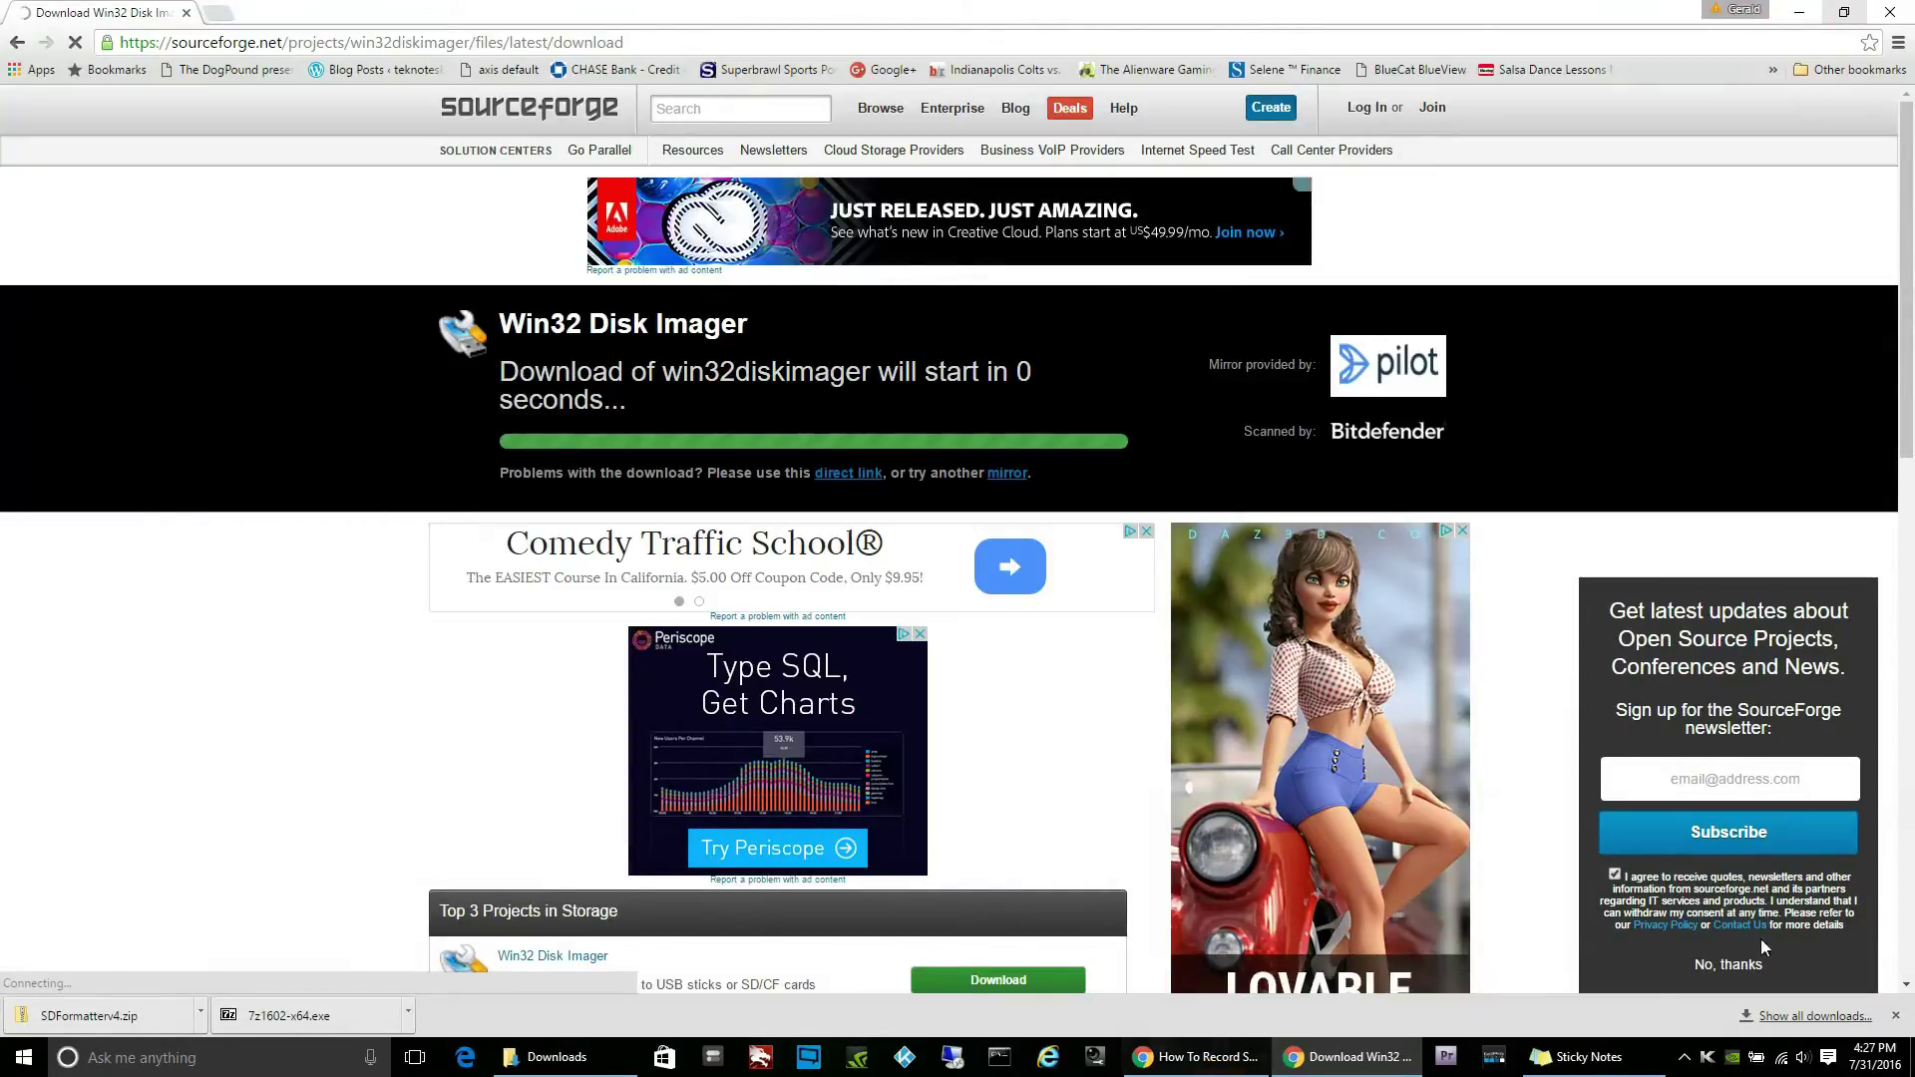
scroll(1906, 990, "down", 3)
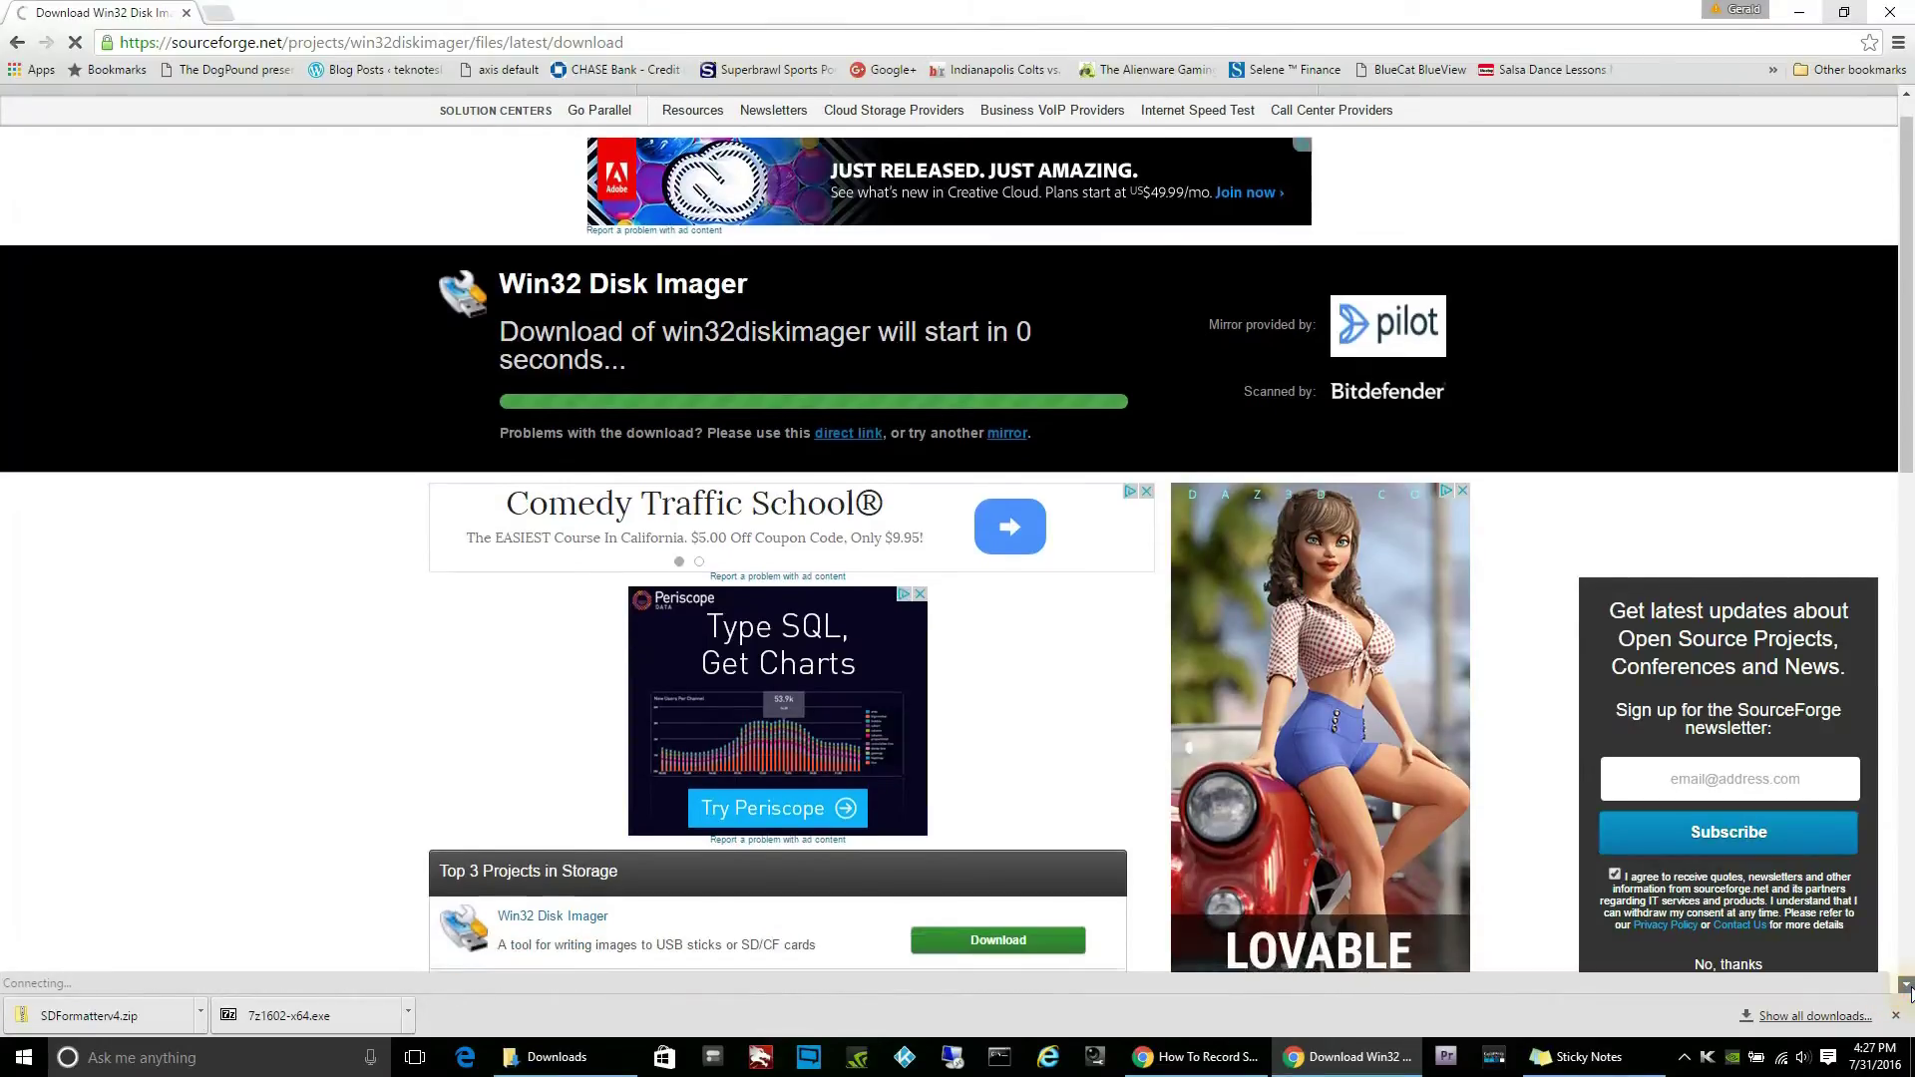
scroll(1907, 989, "down", 3)
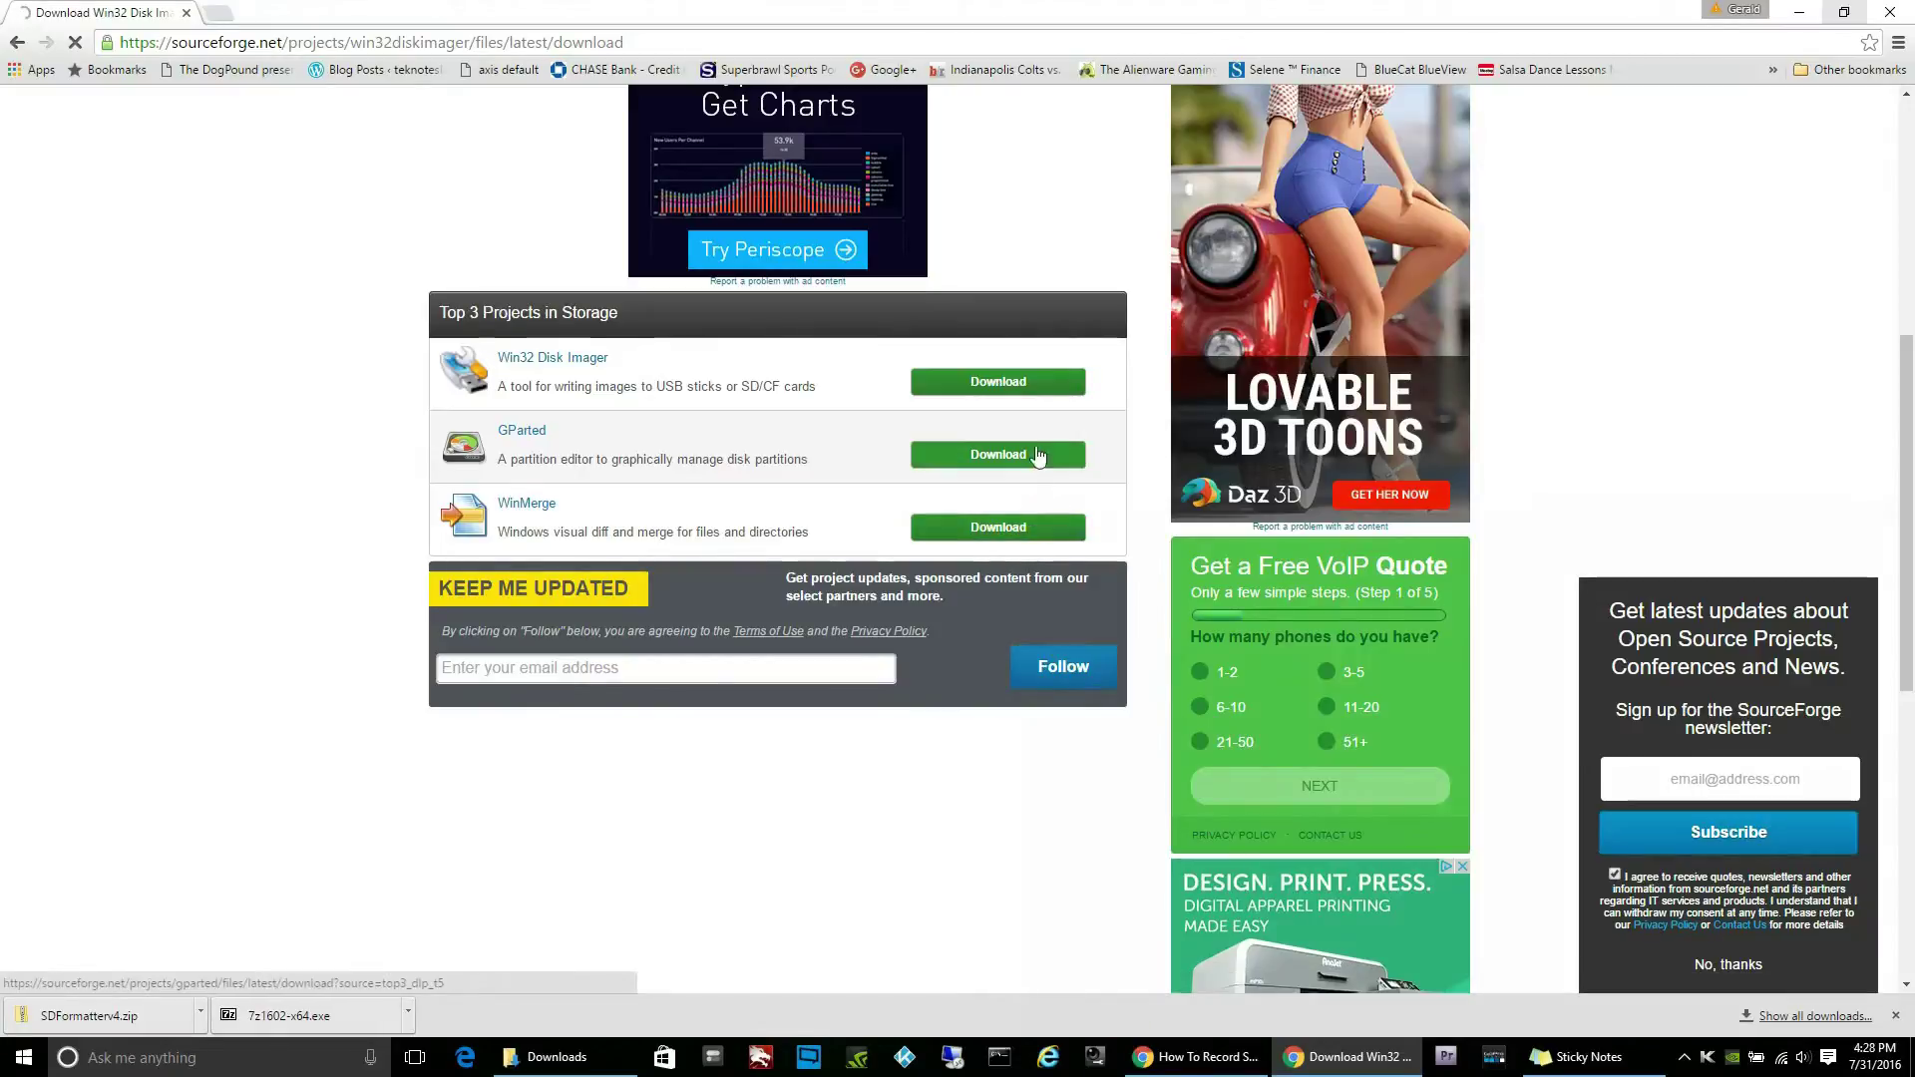
left_click(1037, 393)
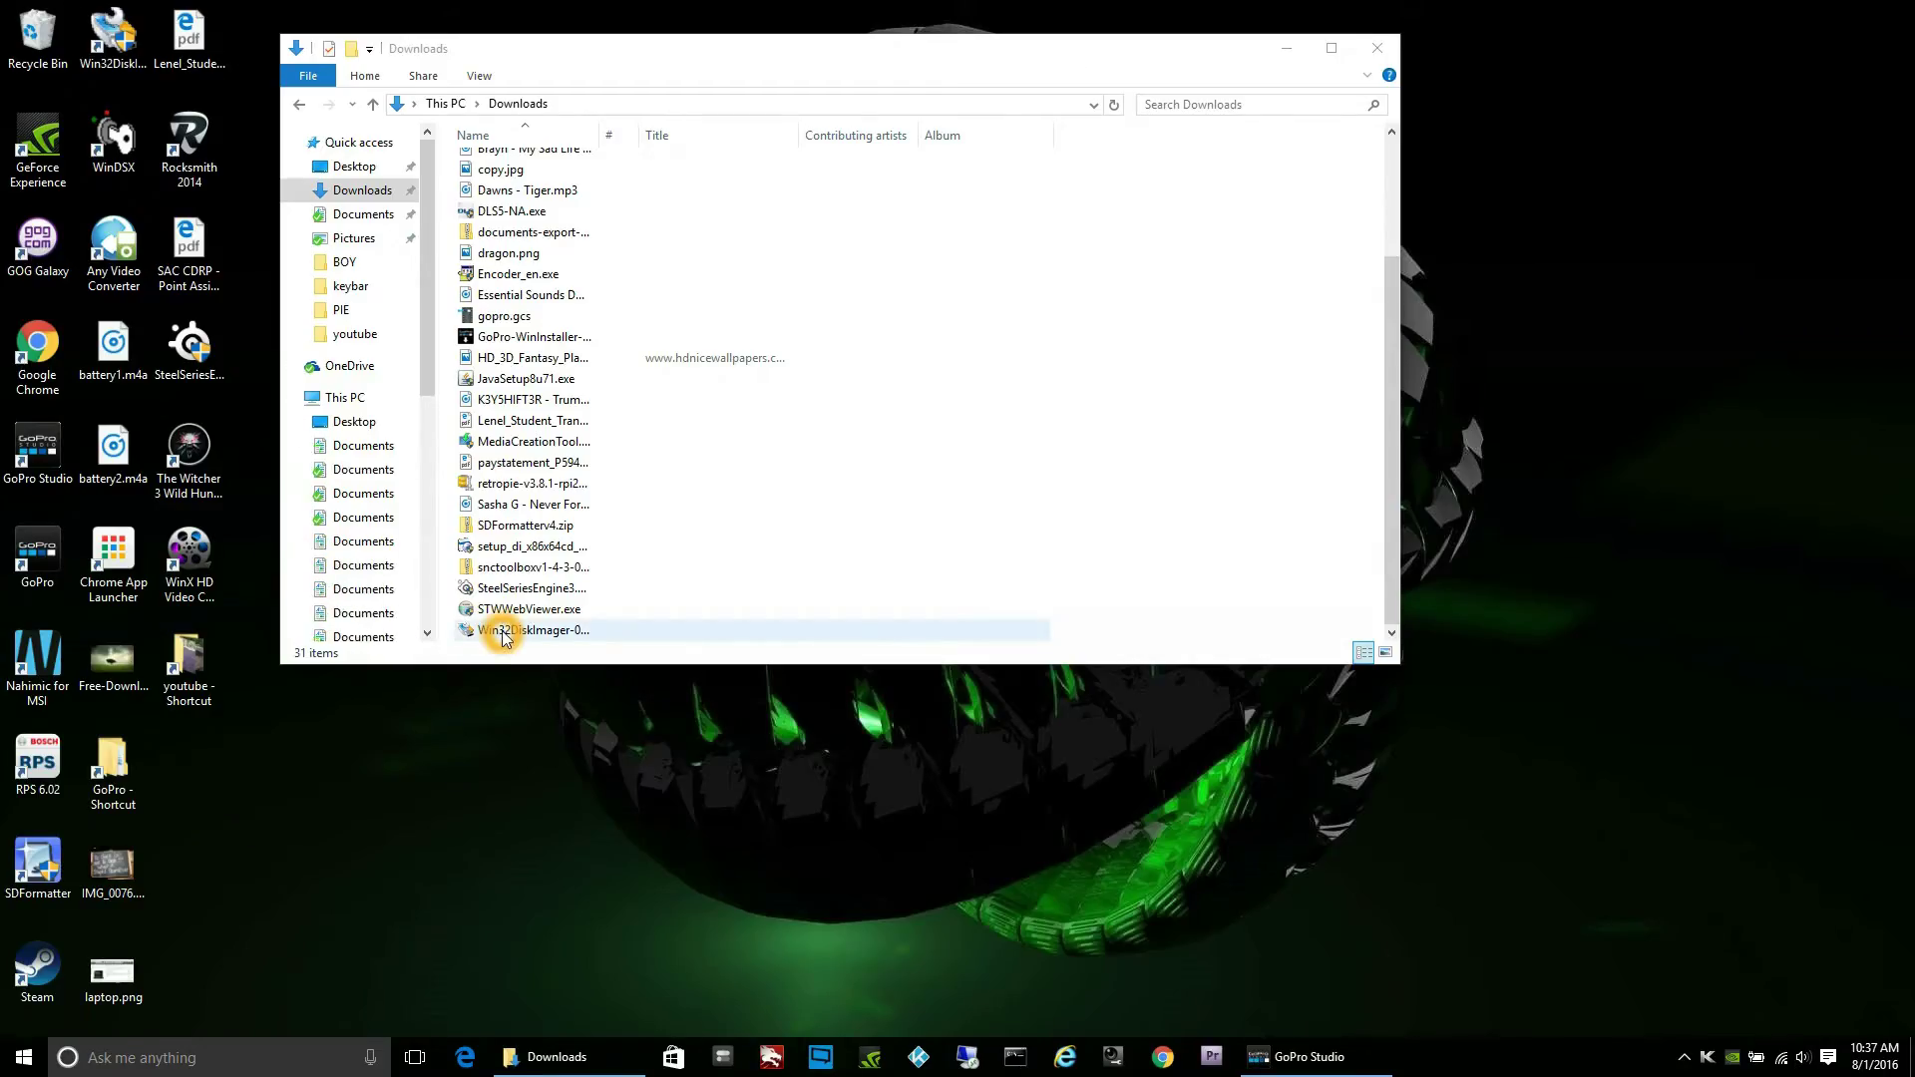
- Install Win32DiskImager 0.9.5 as administrator to C:\Program Files (x86)\ImageWriter with a desktop icon
right_click(503, 634)
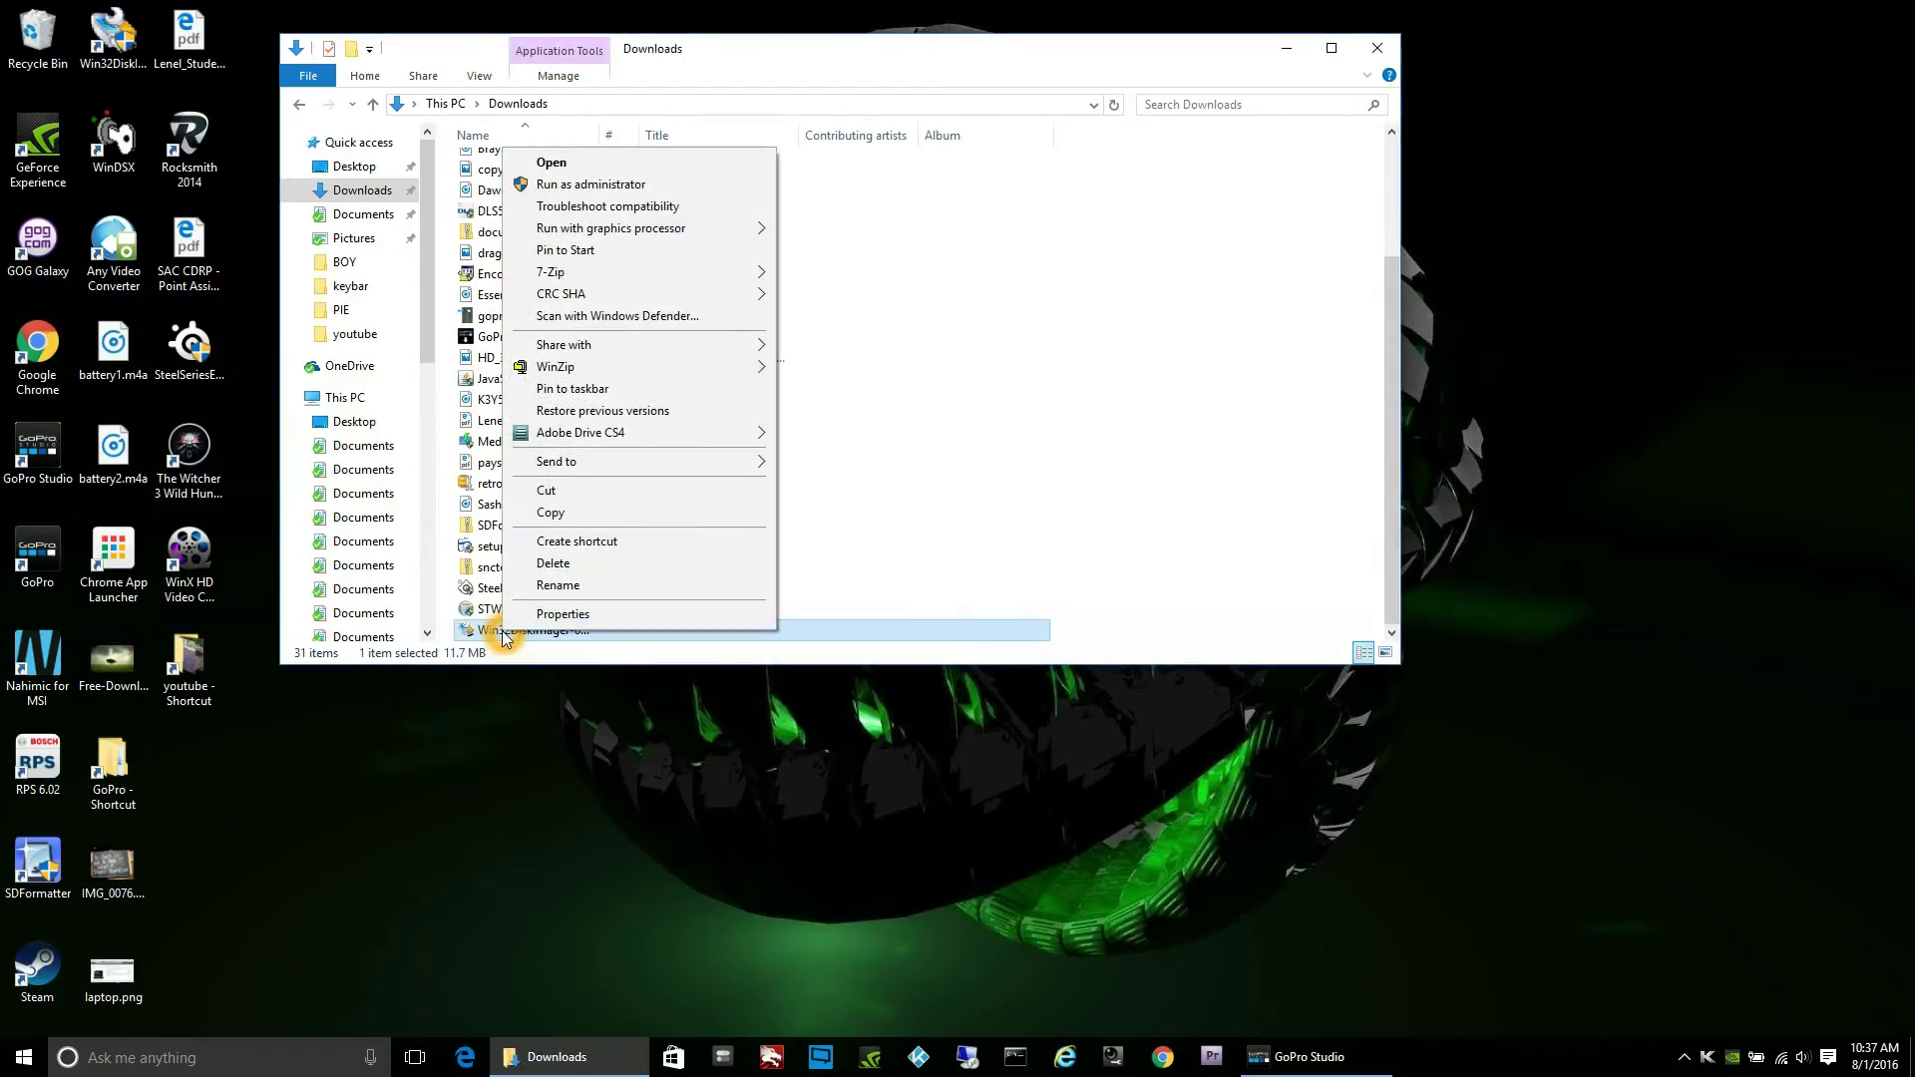
left_click(632, 186)
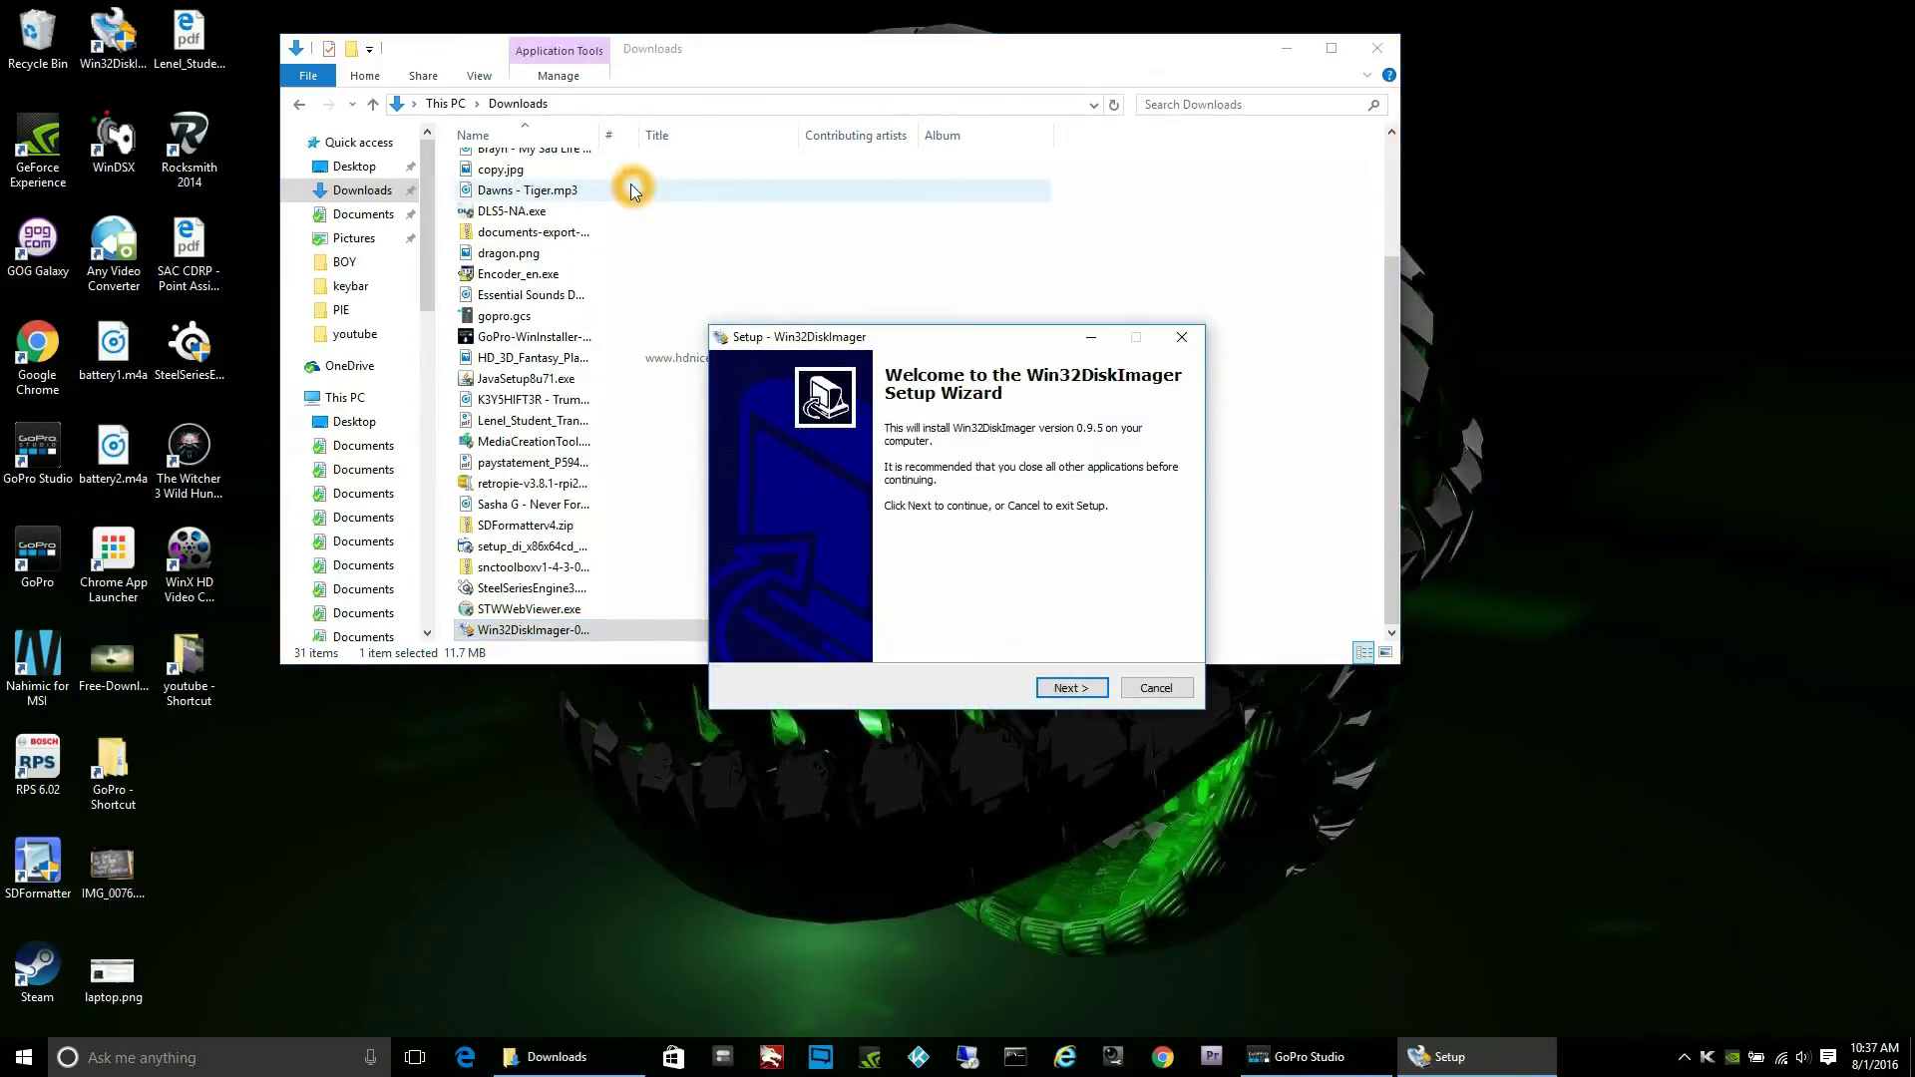
left_click(1067, 690)
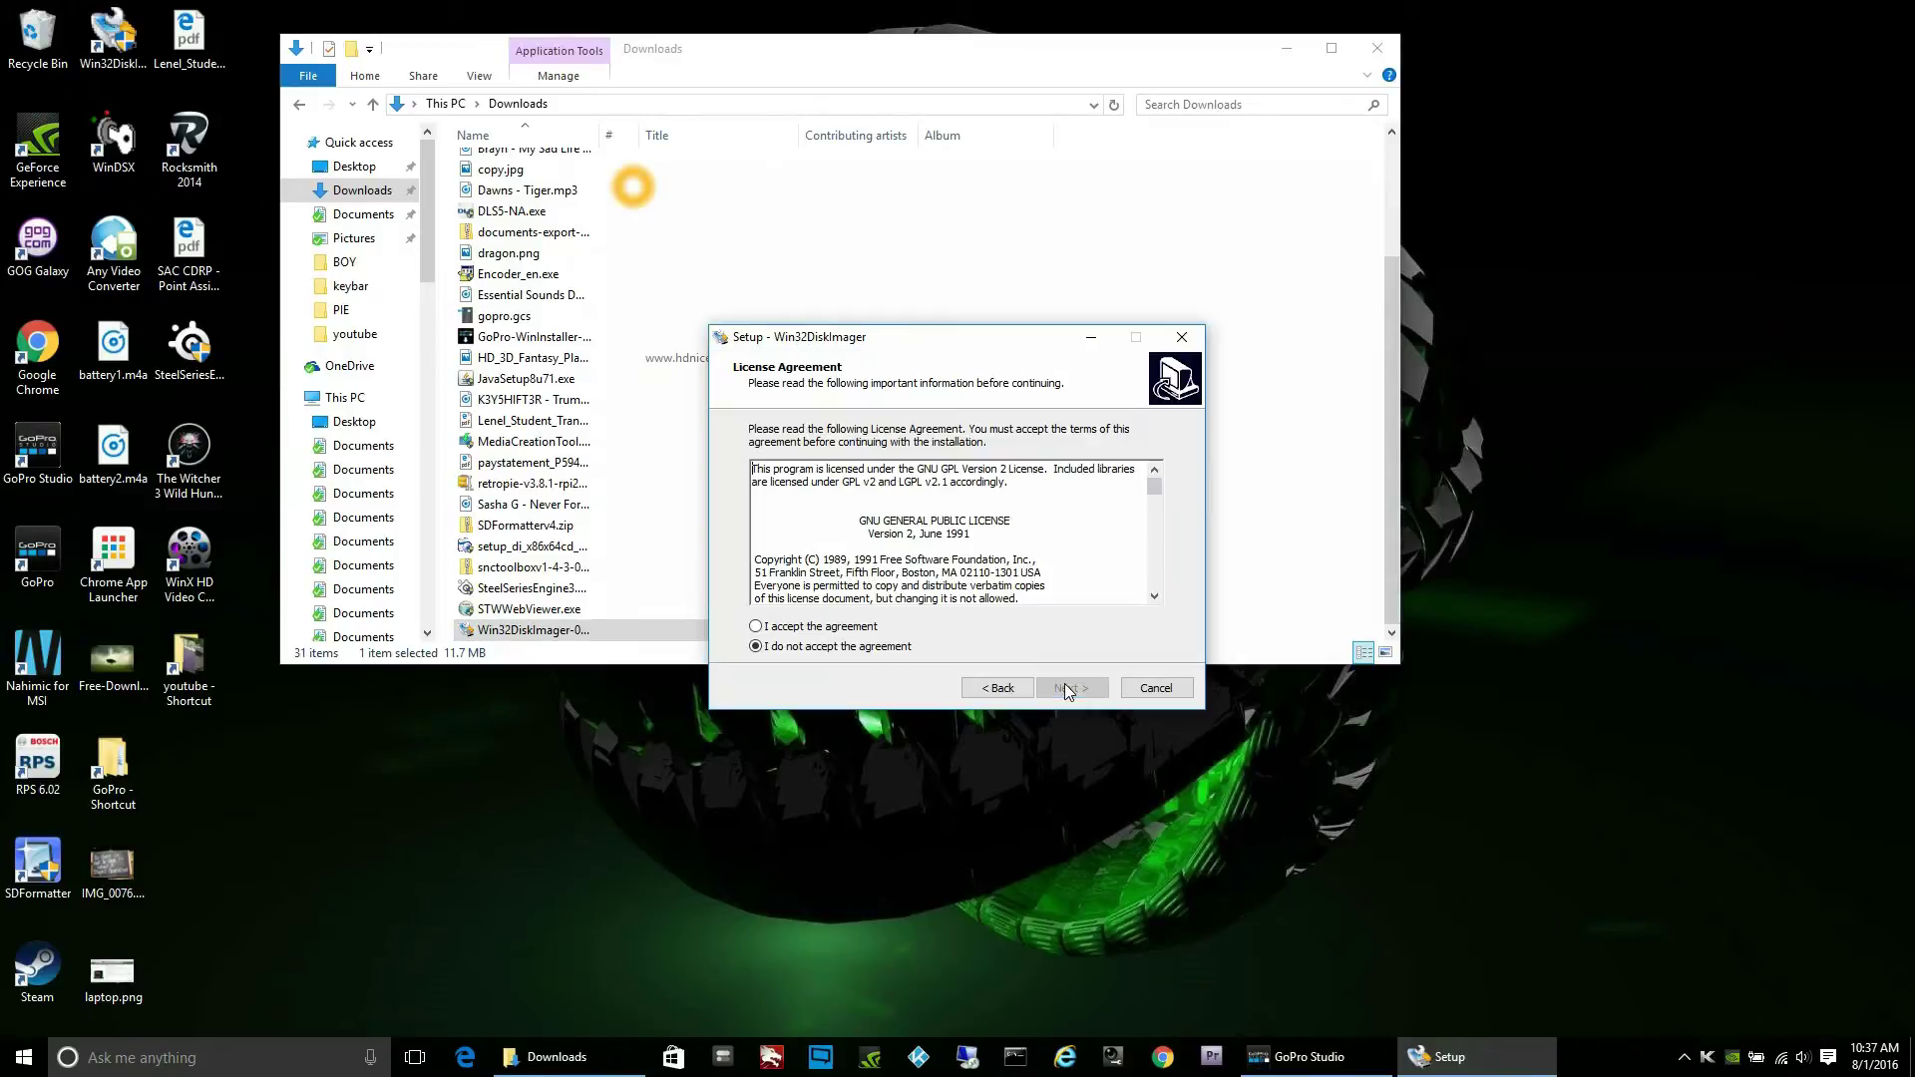
left_click(755, 628)
left_click(1069, 688)
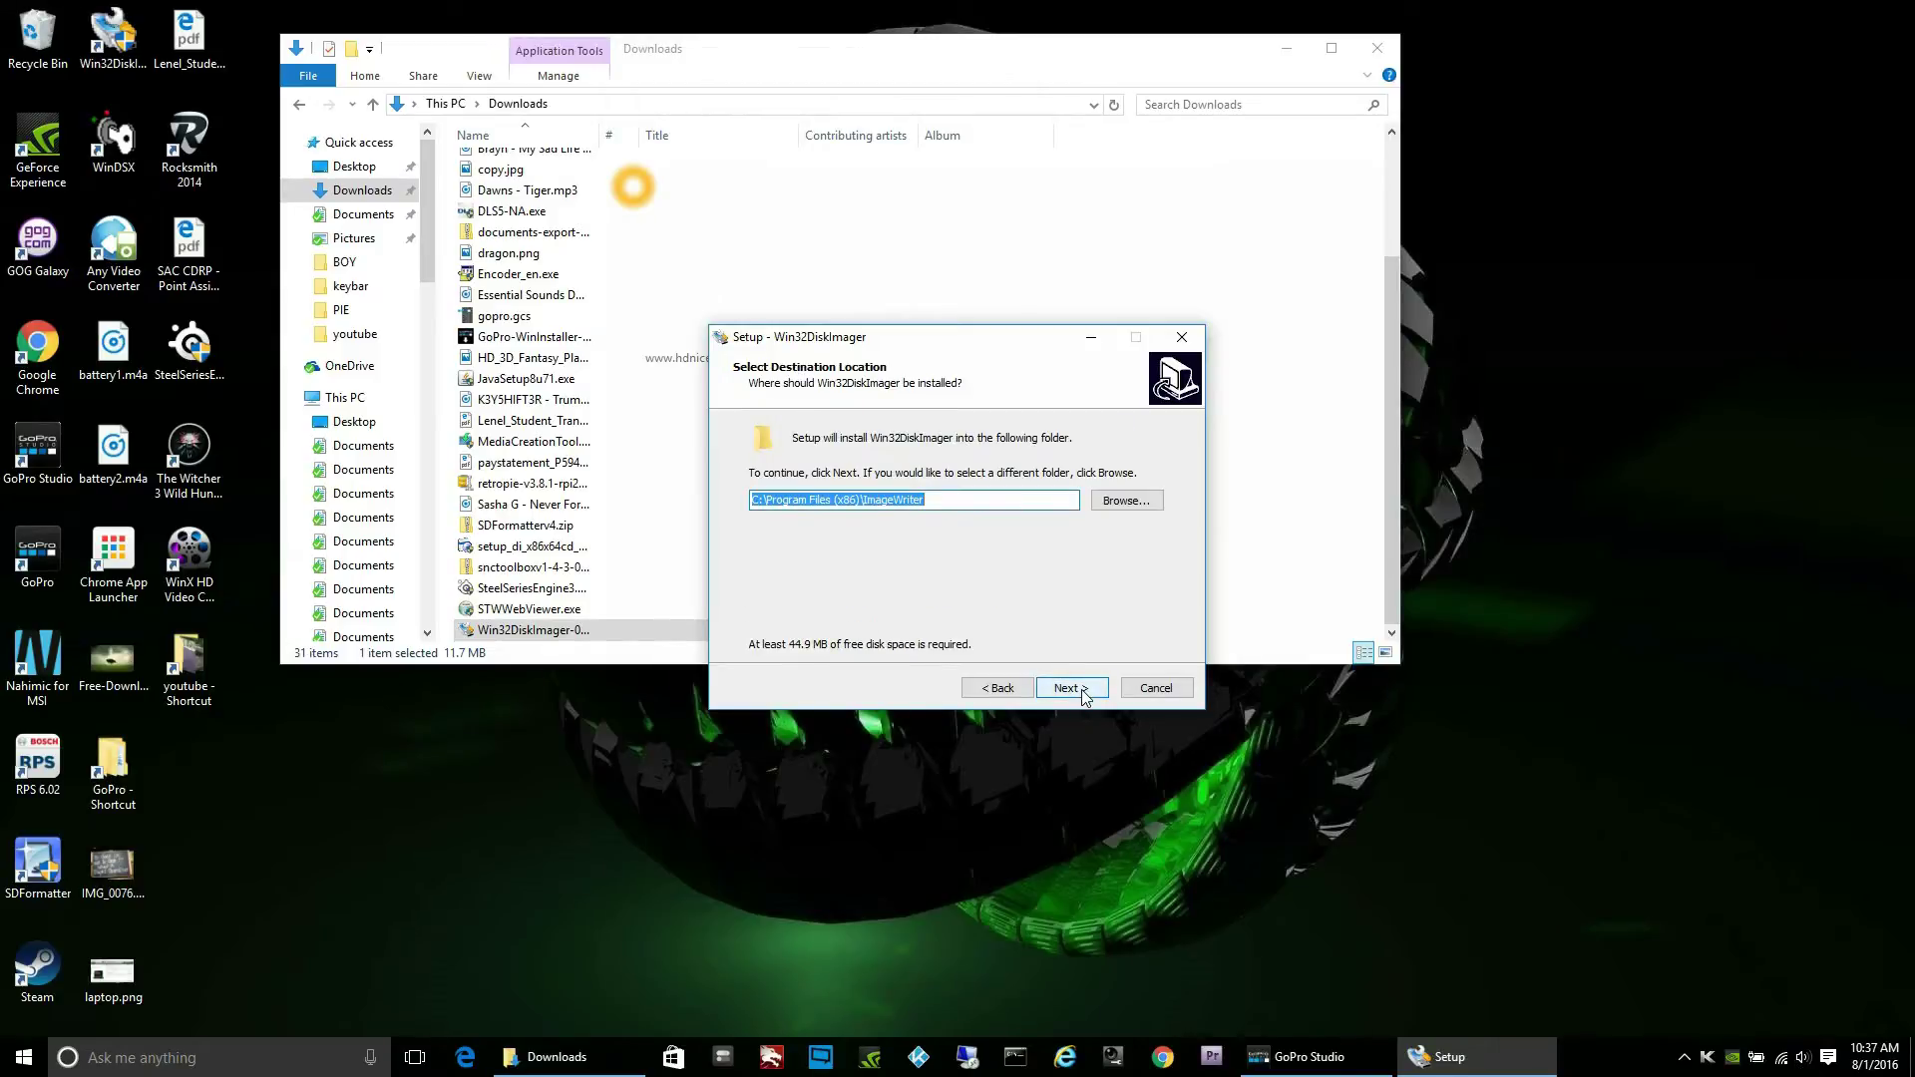
left_click(1069, 688)
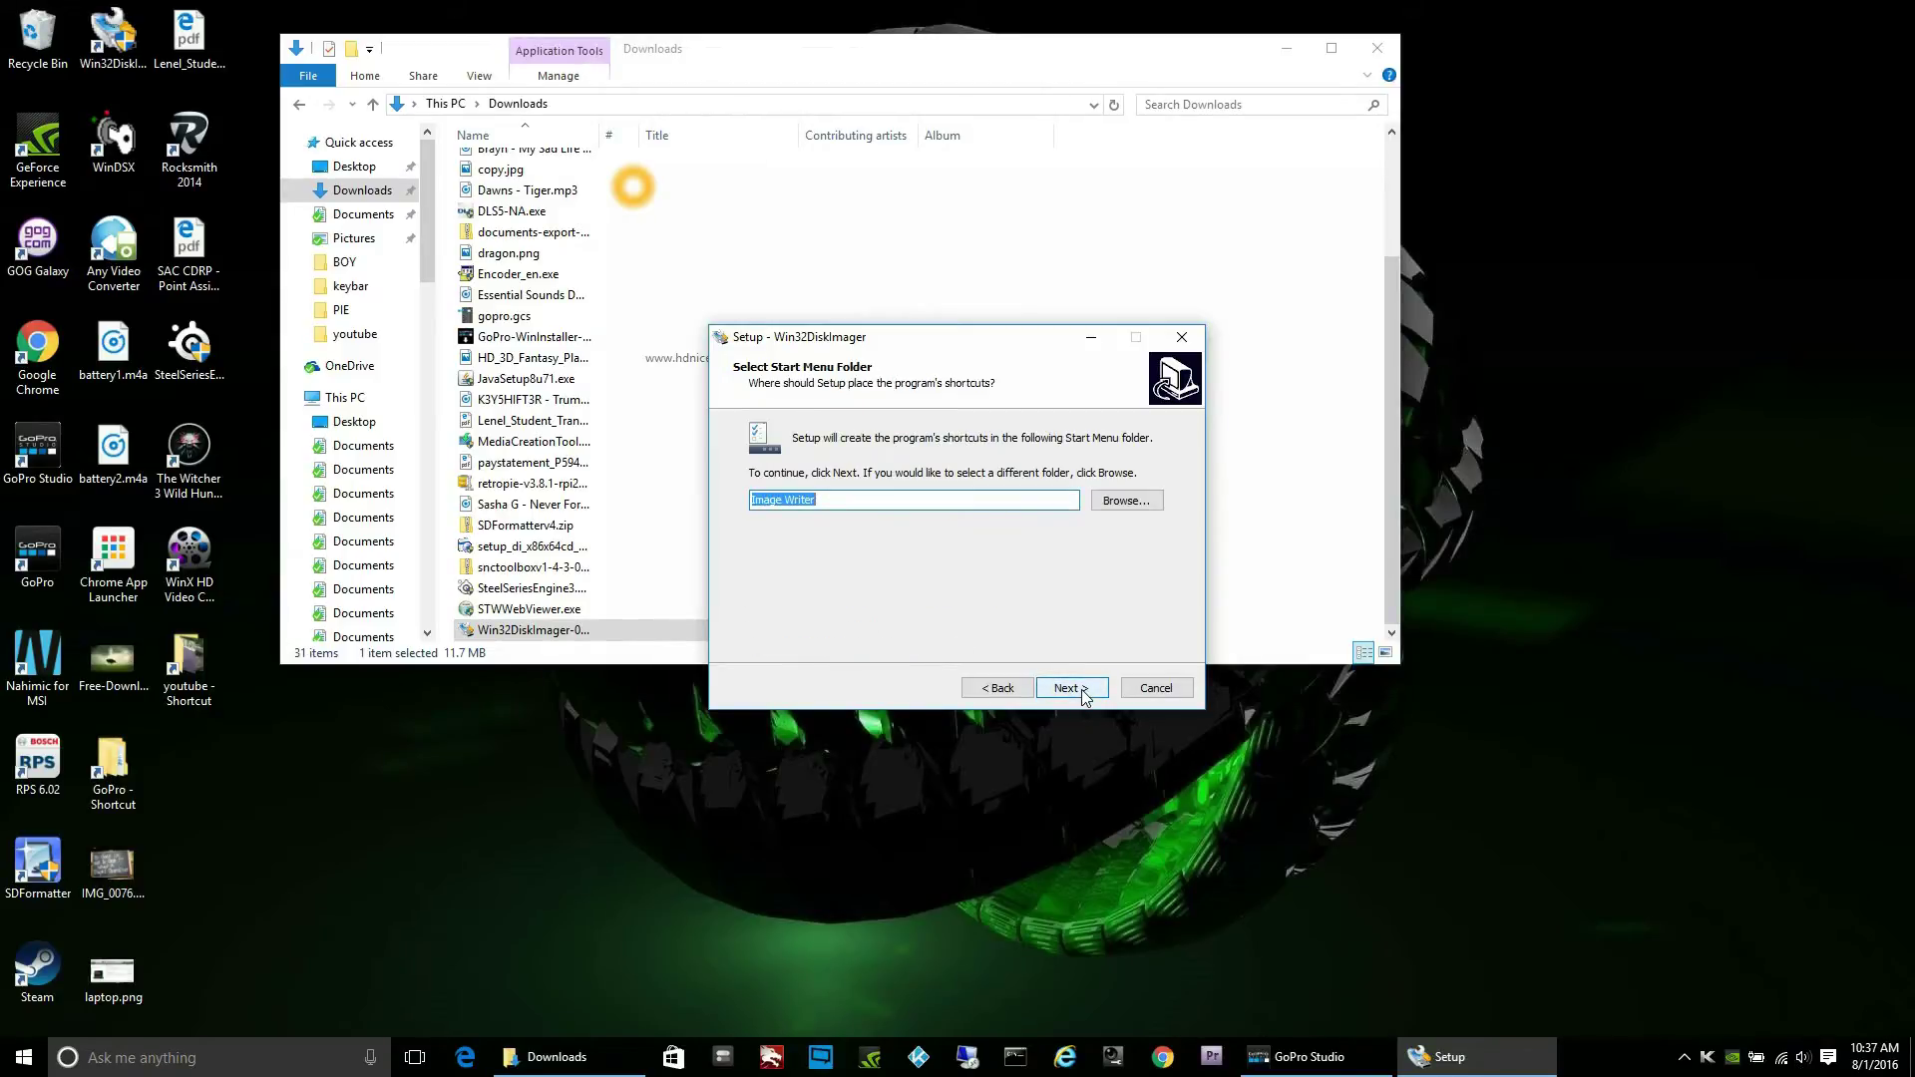
left_click(1084, 697)
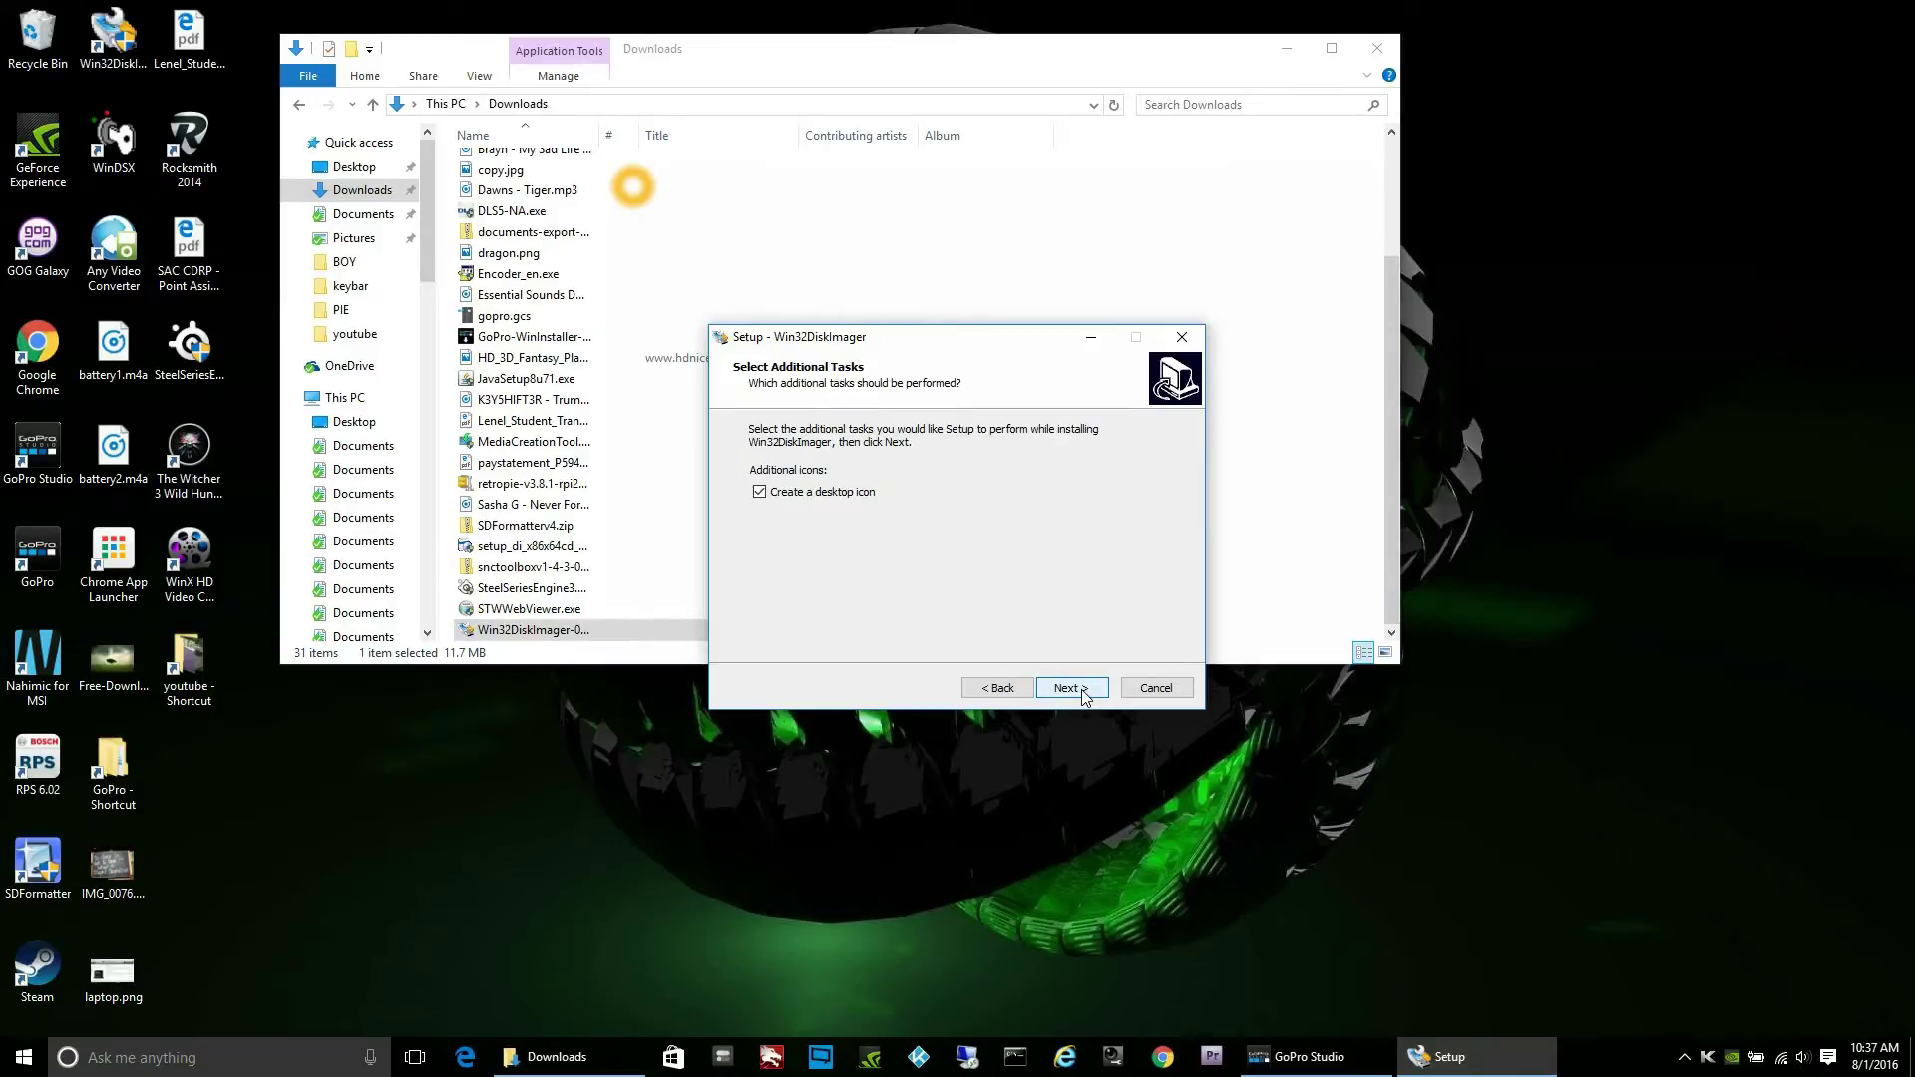
left_click(1084, 697)
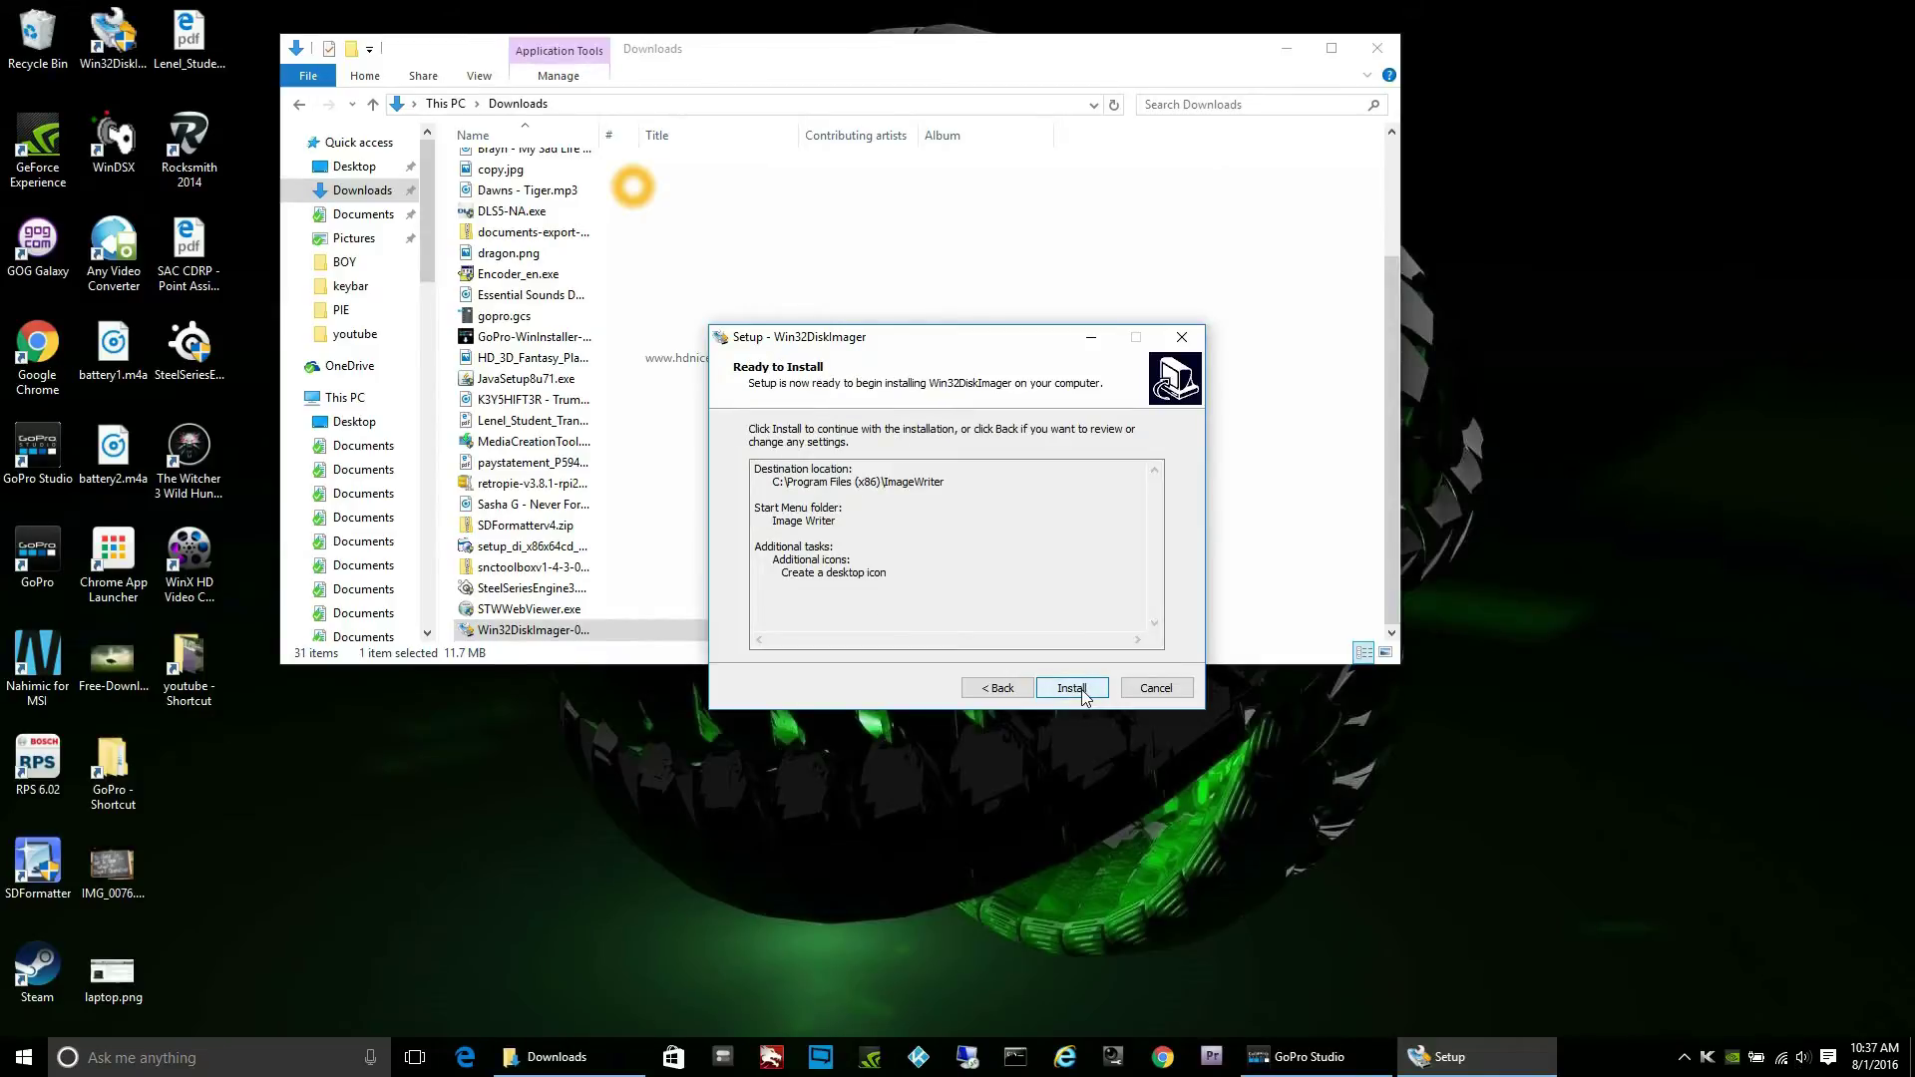
left_click(1082, 691)
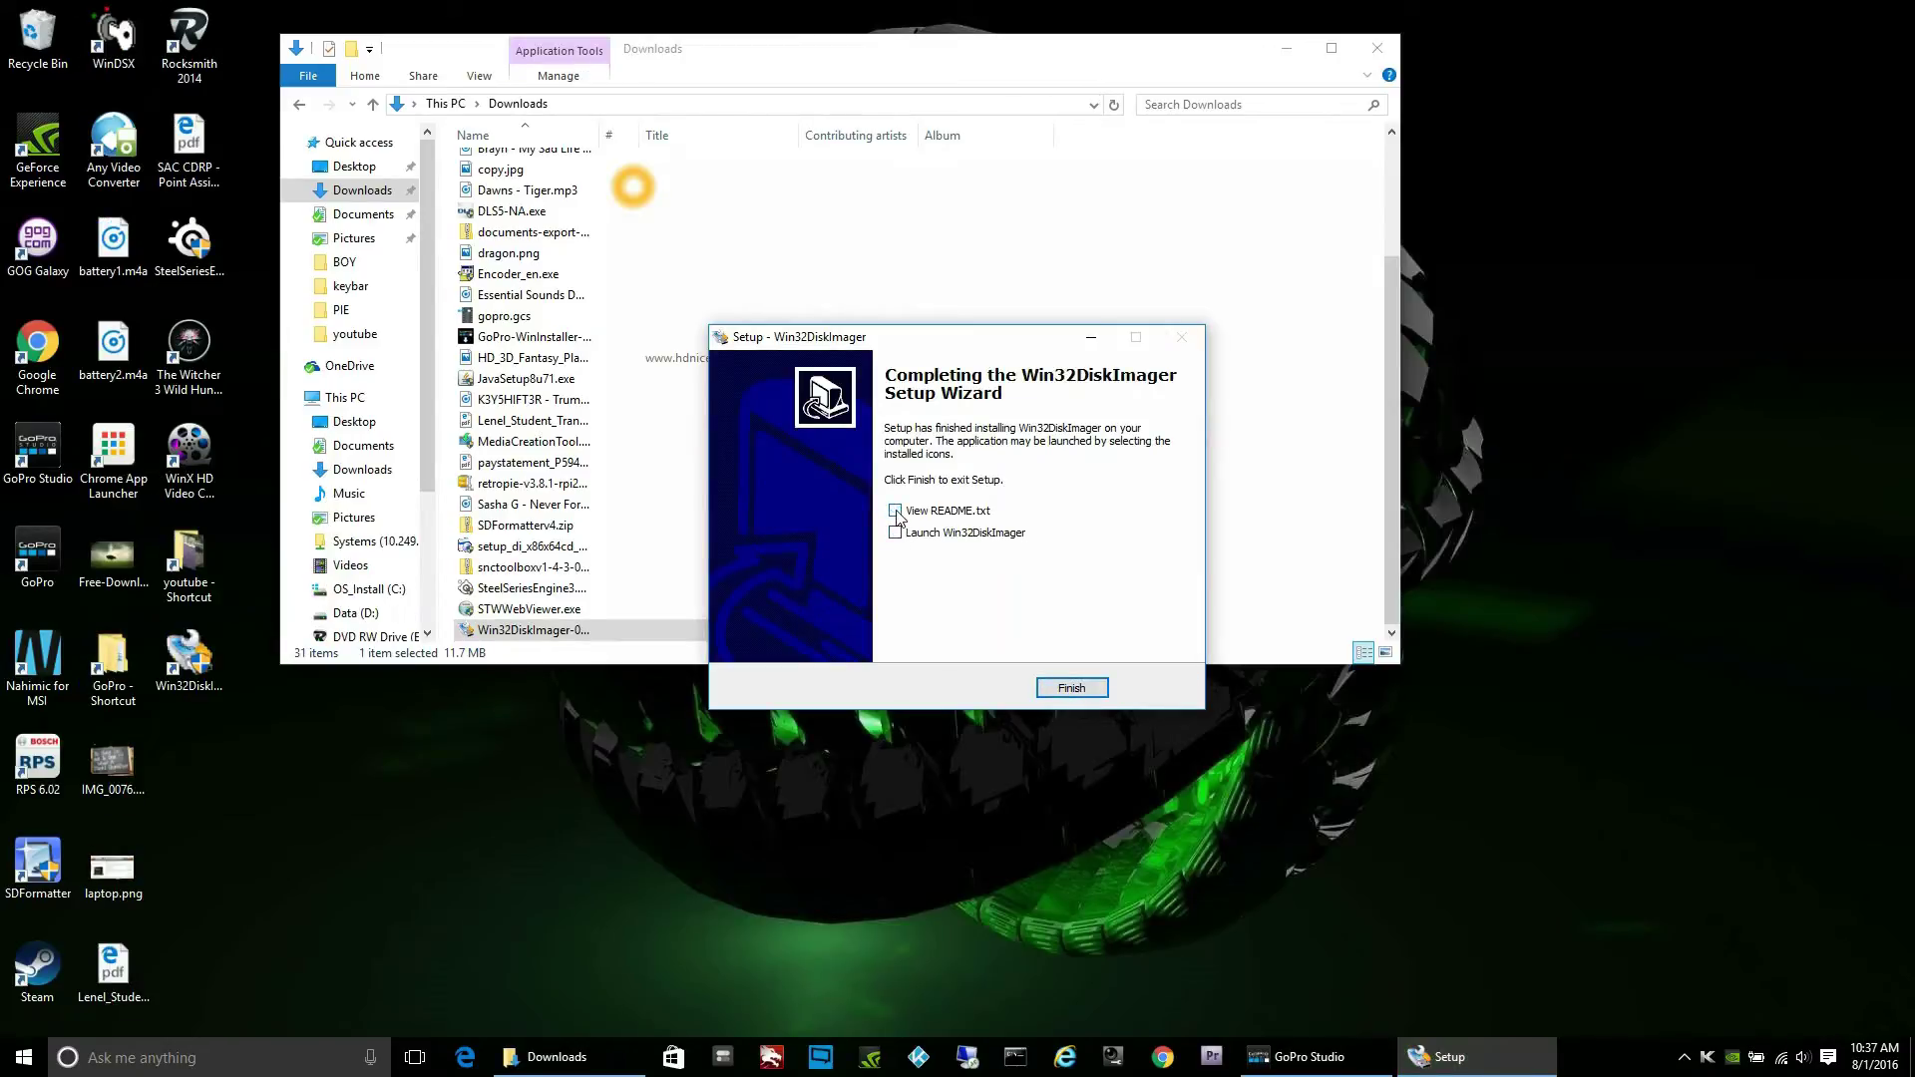
left_click(1071, 688)
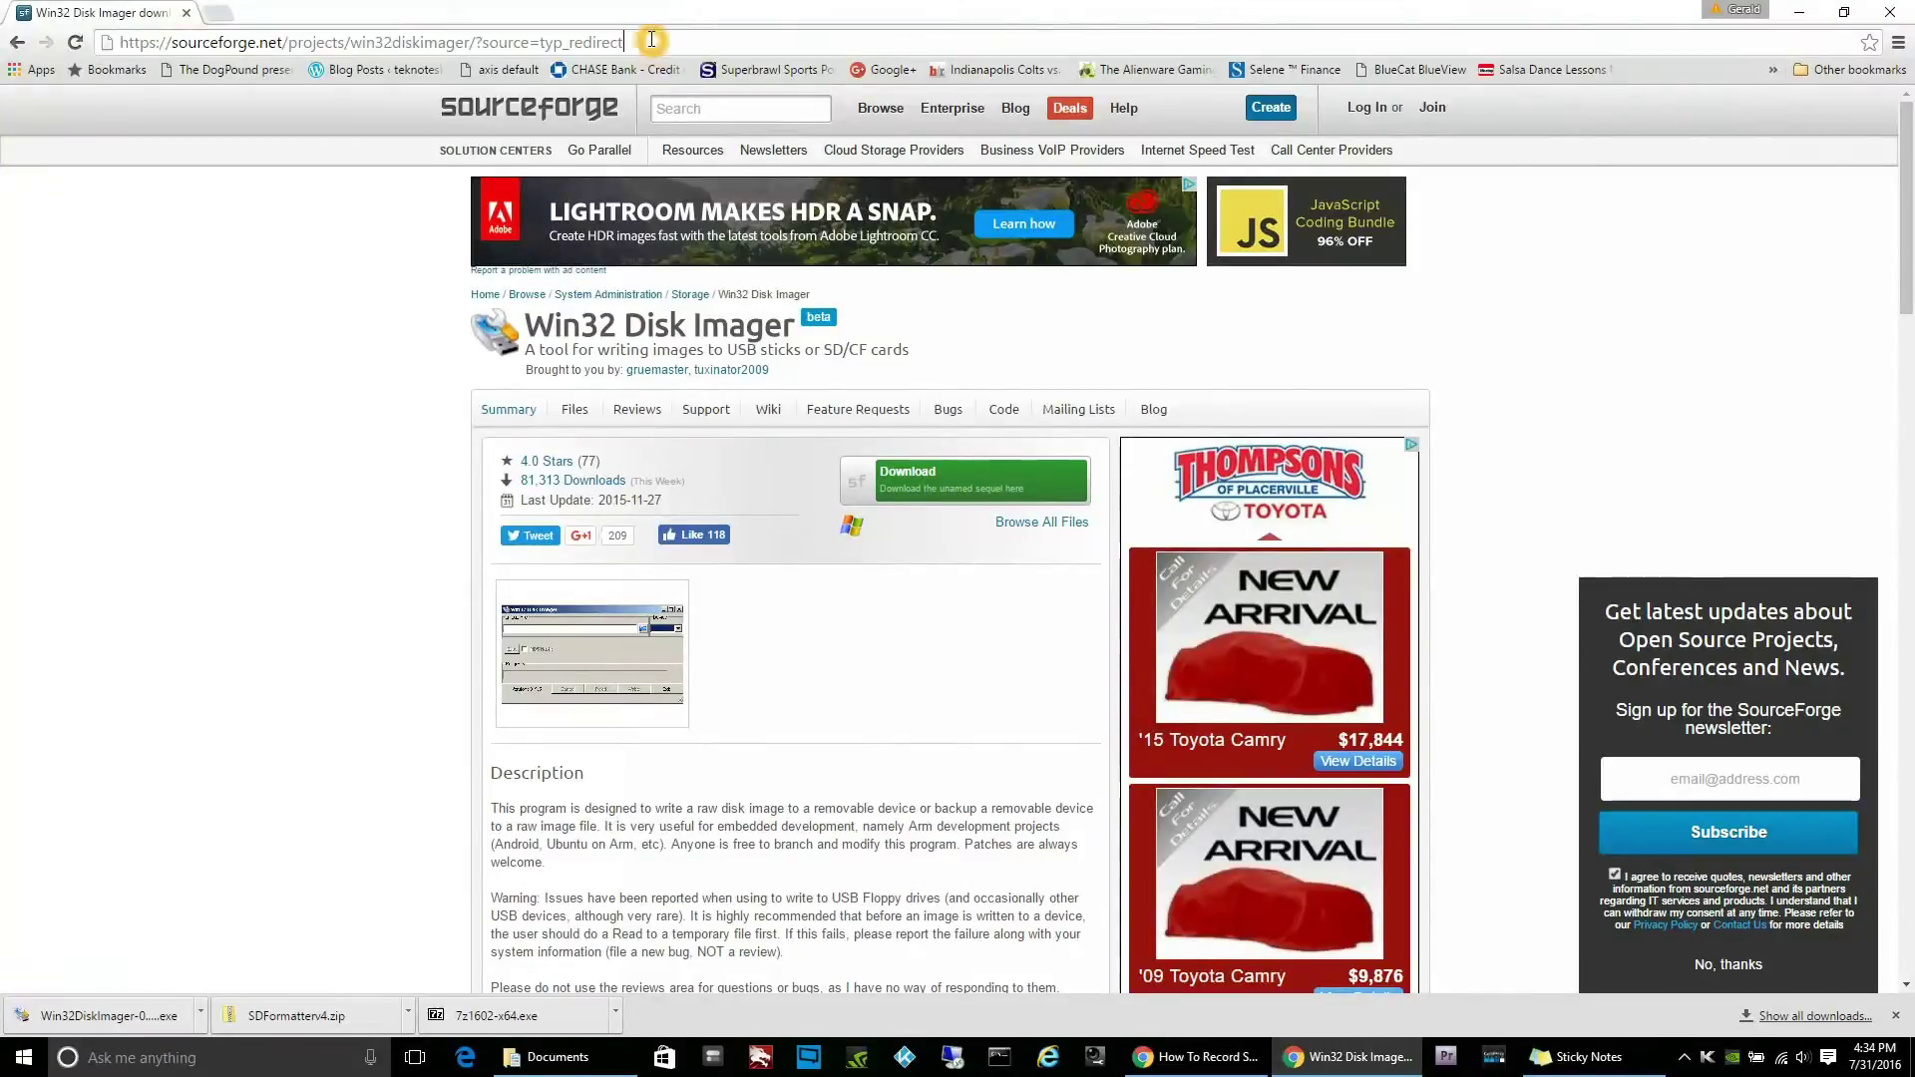
- Search Google for 'retropie' and go to the RetroPie download page
left_click(651, 39)
type("retro")
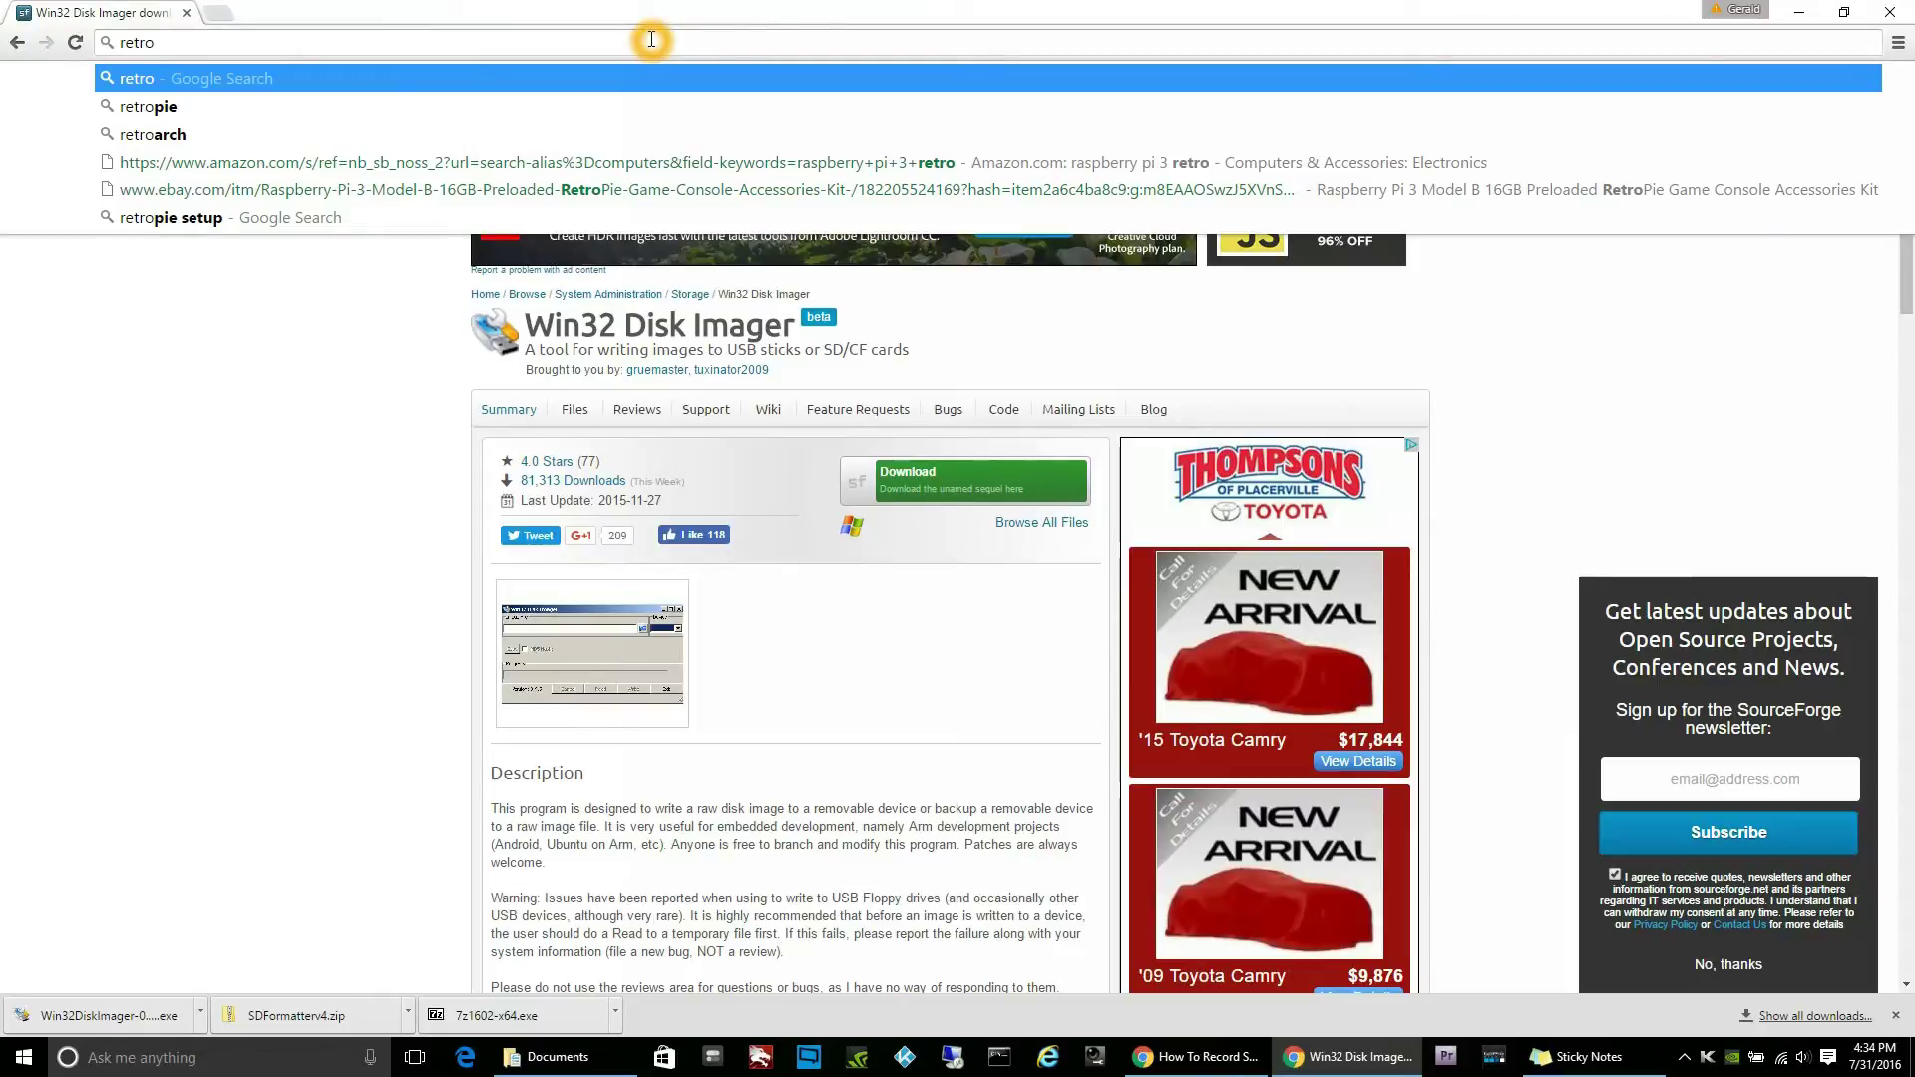
type("pie")
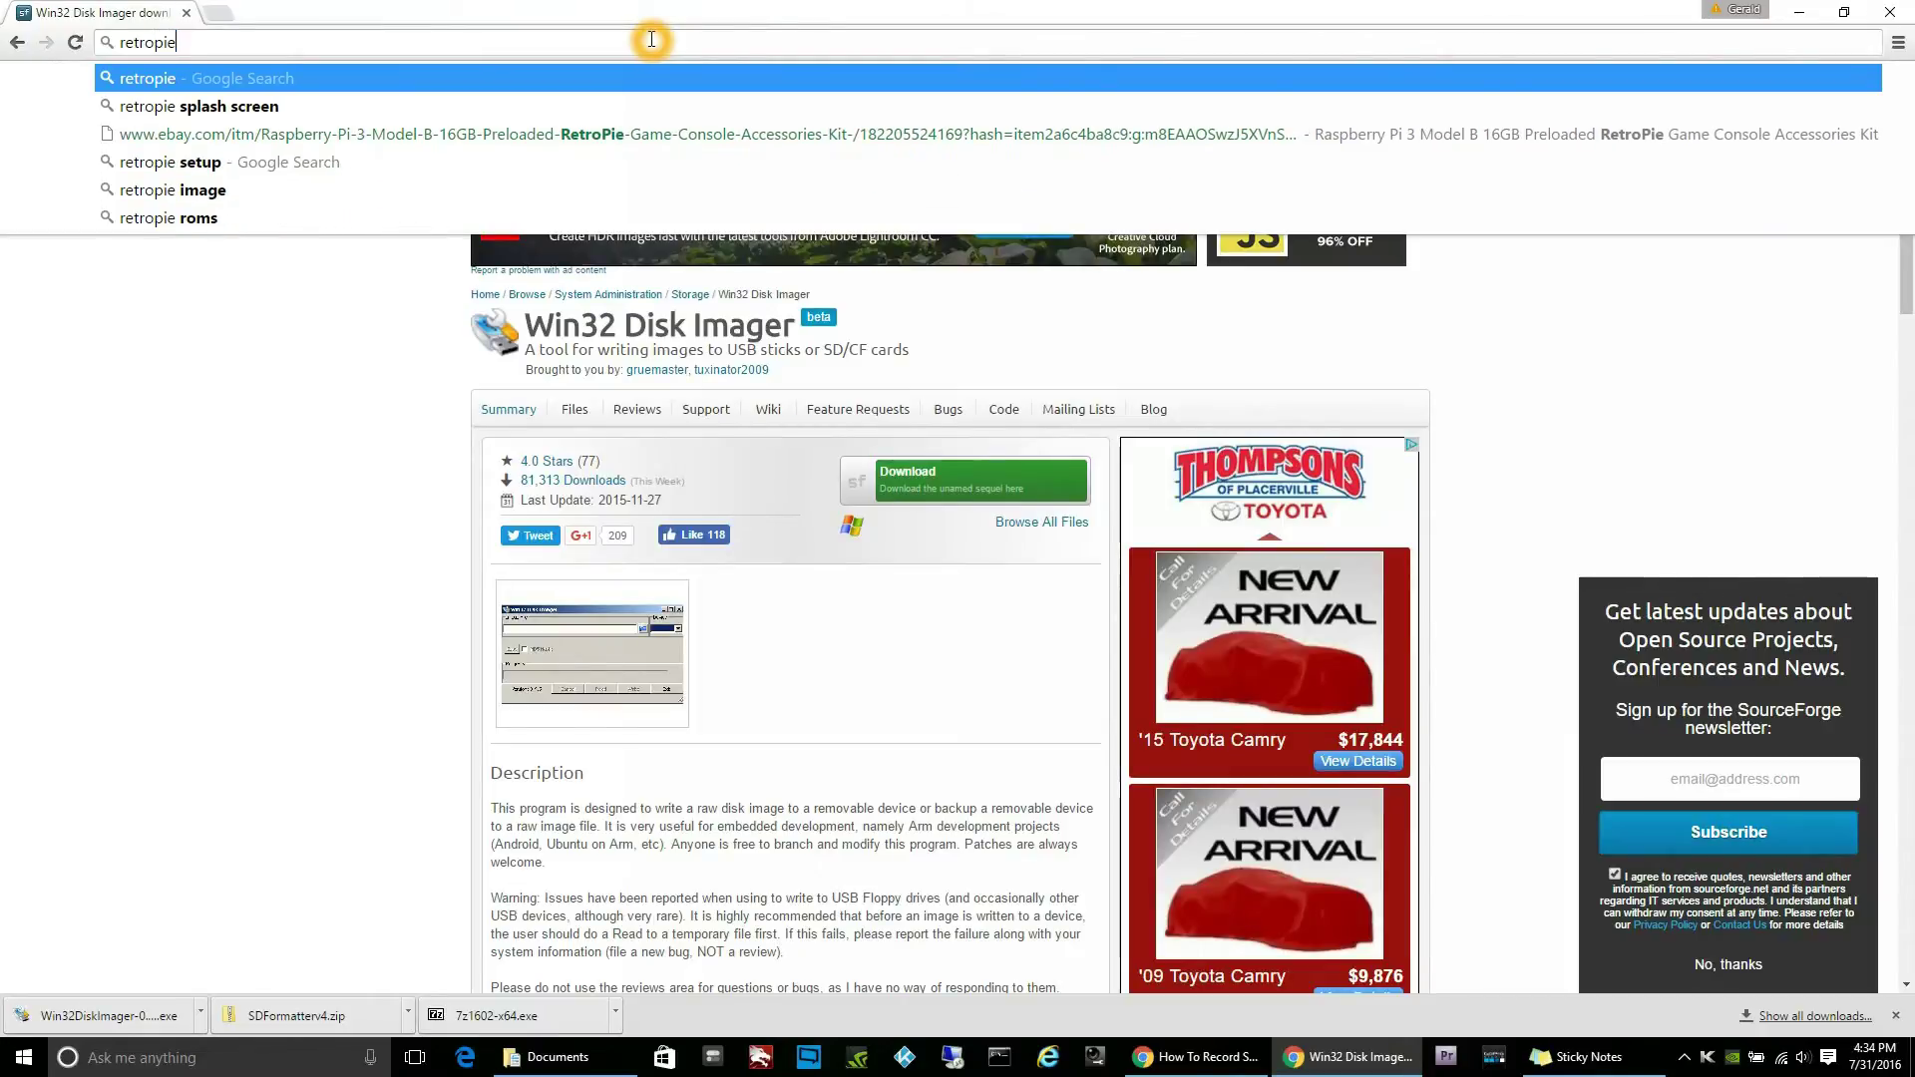
key("Return")
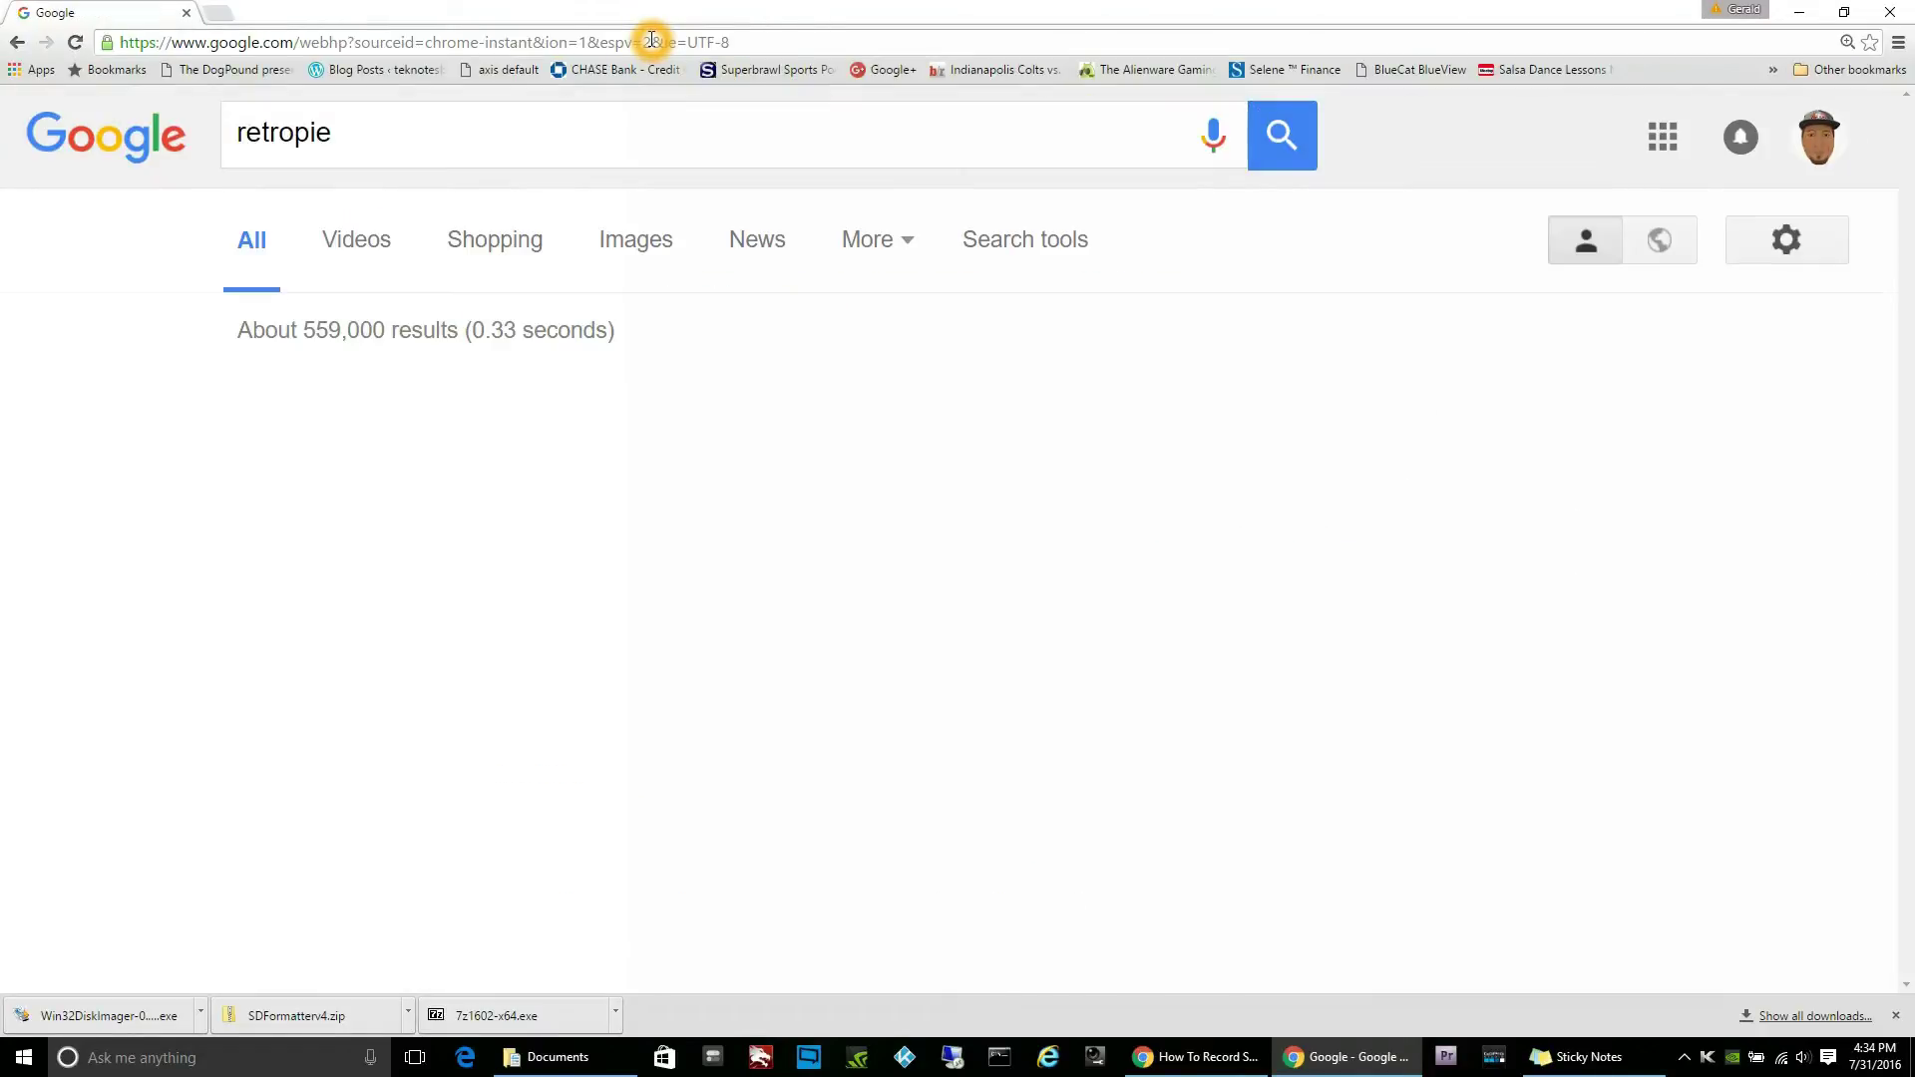
left_click(408, 554)
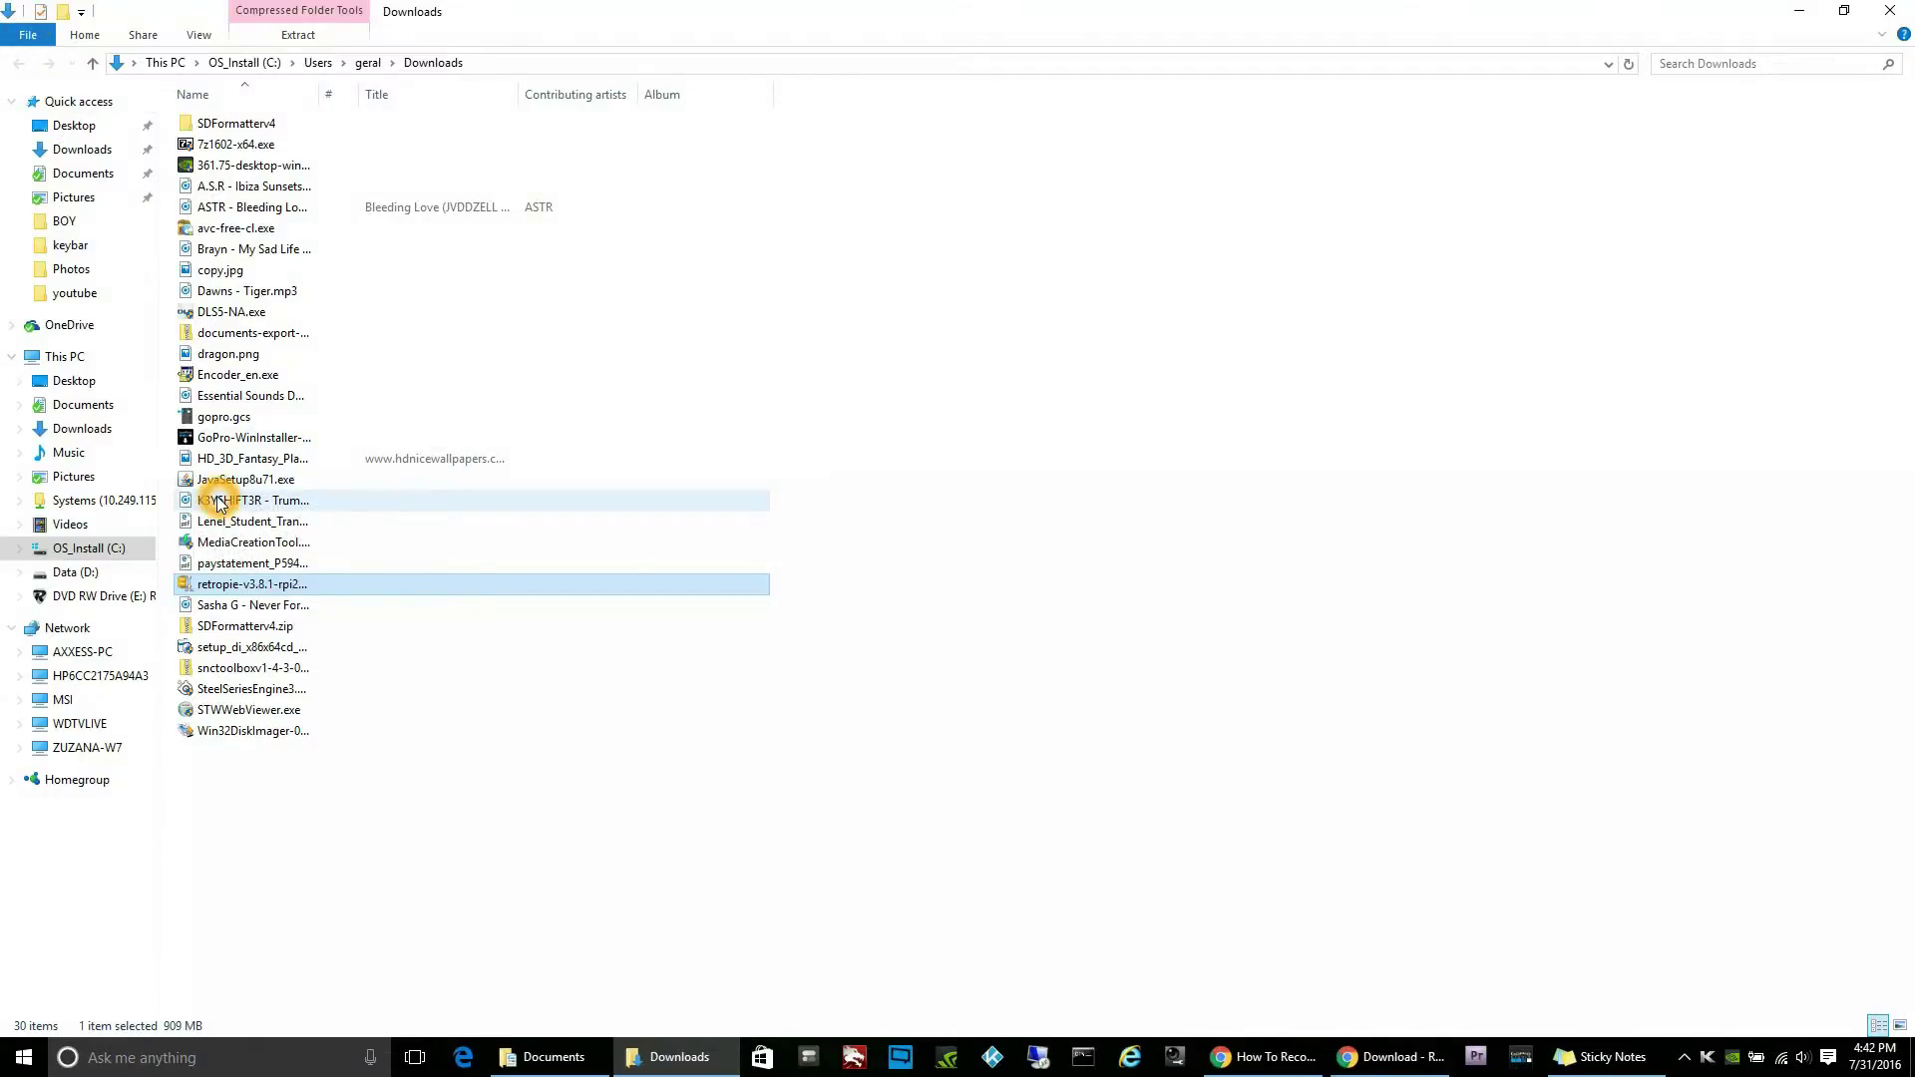
- Extract the RetroPie archive with 7-Zip into its own retropie-v3.8.1-rpi2_rpi3.img folder
right_click(234, 586)
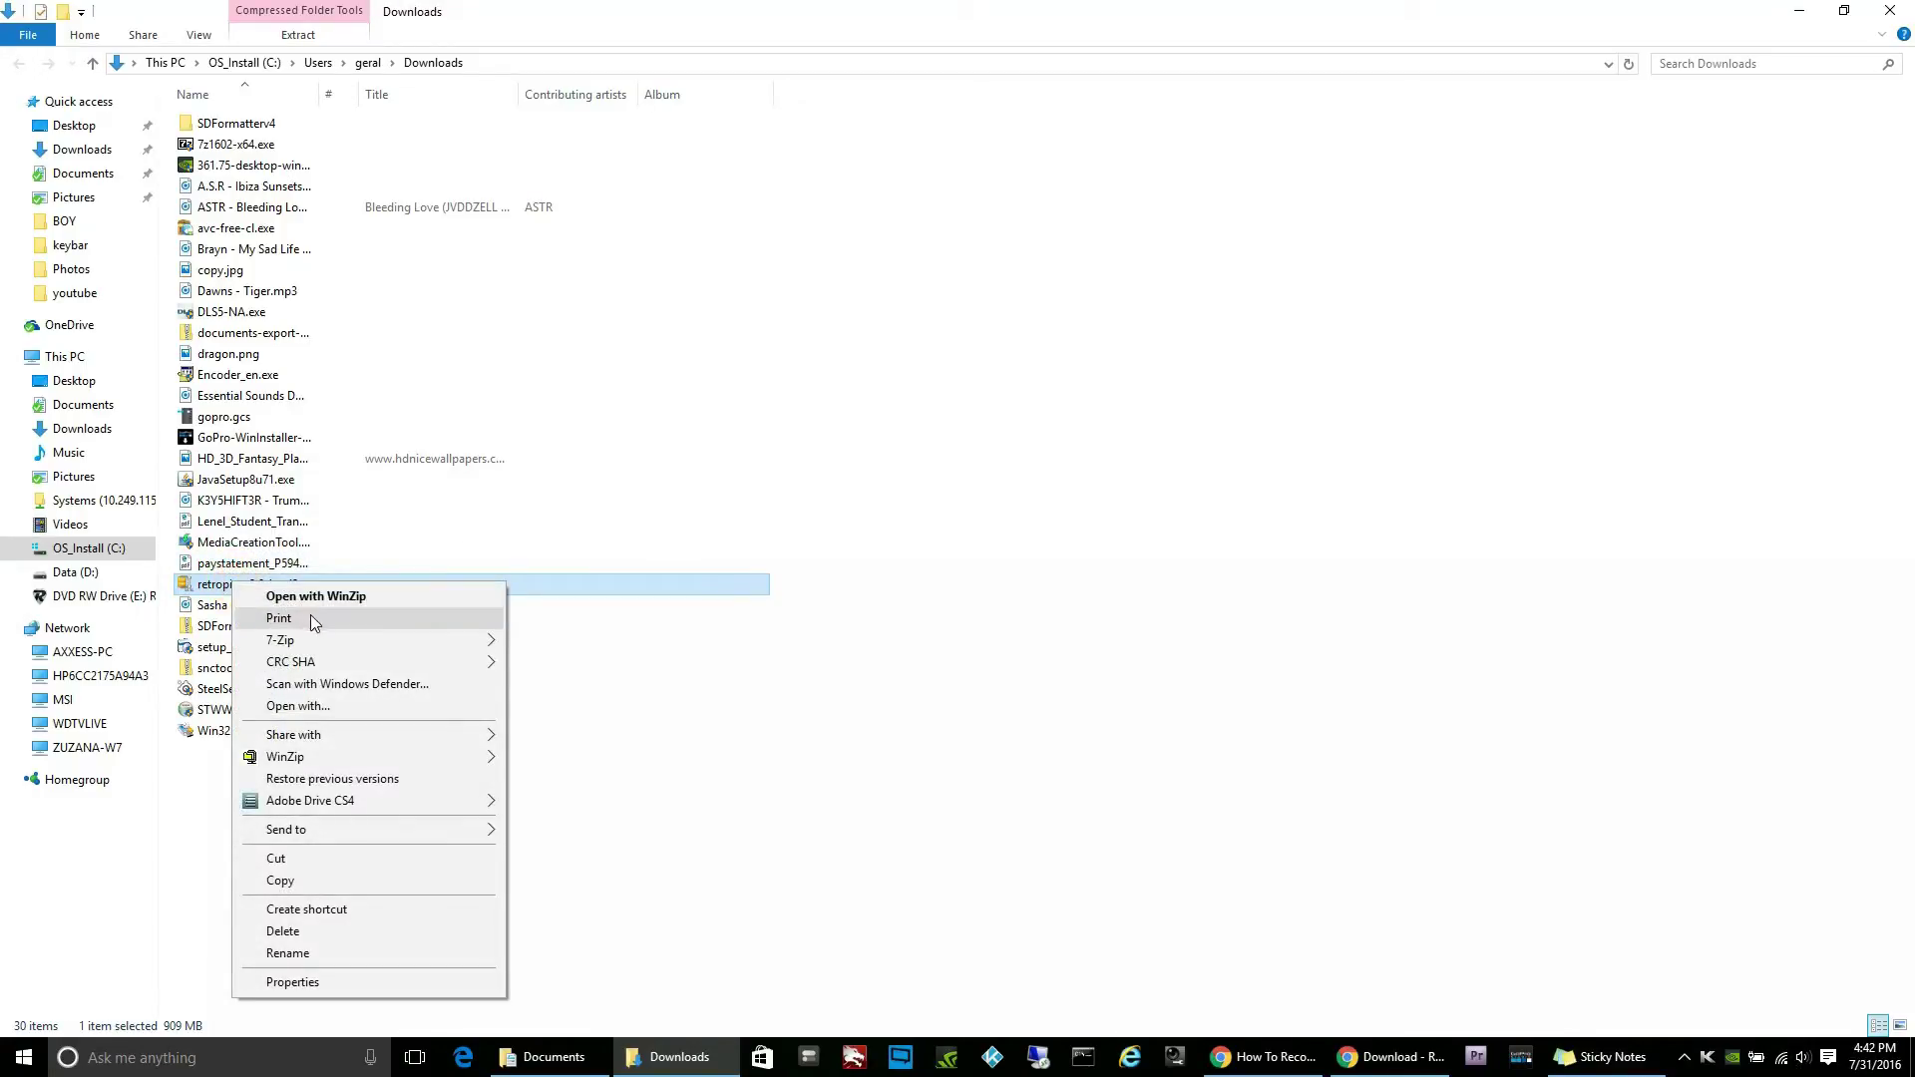
left_click(346, 645)
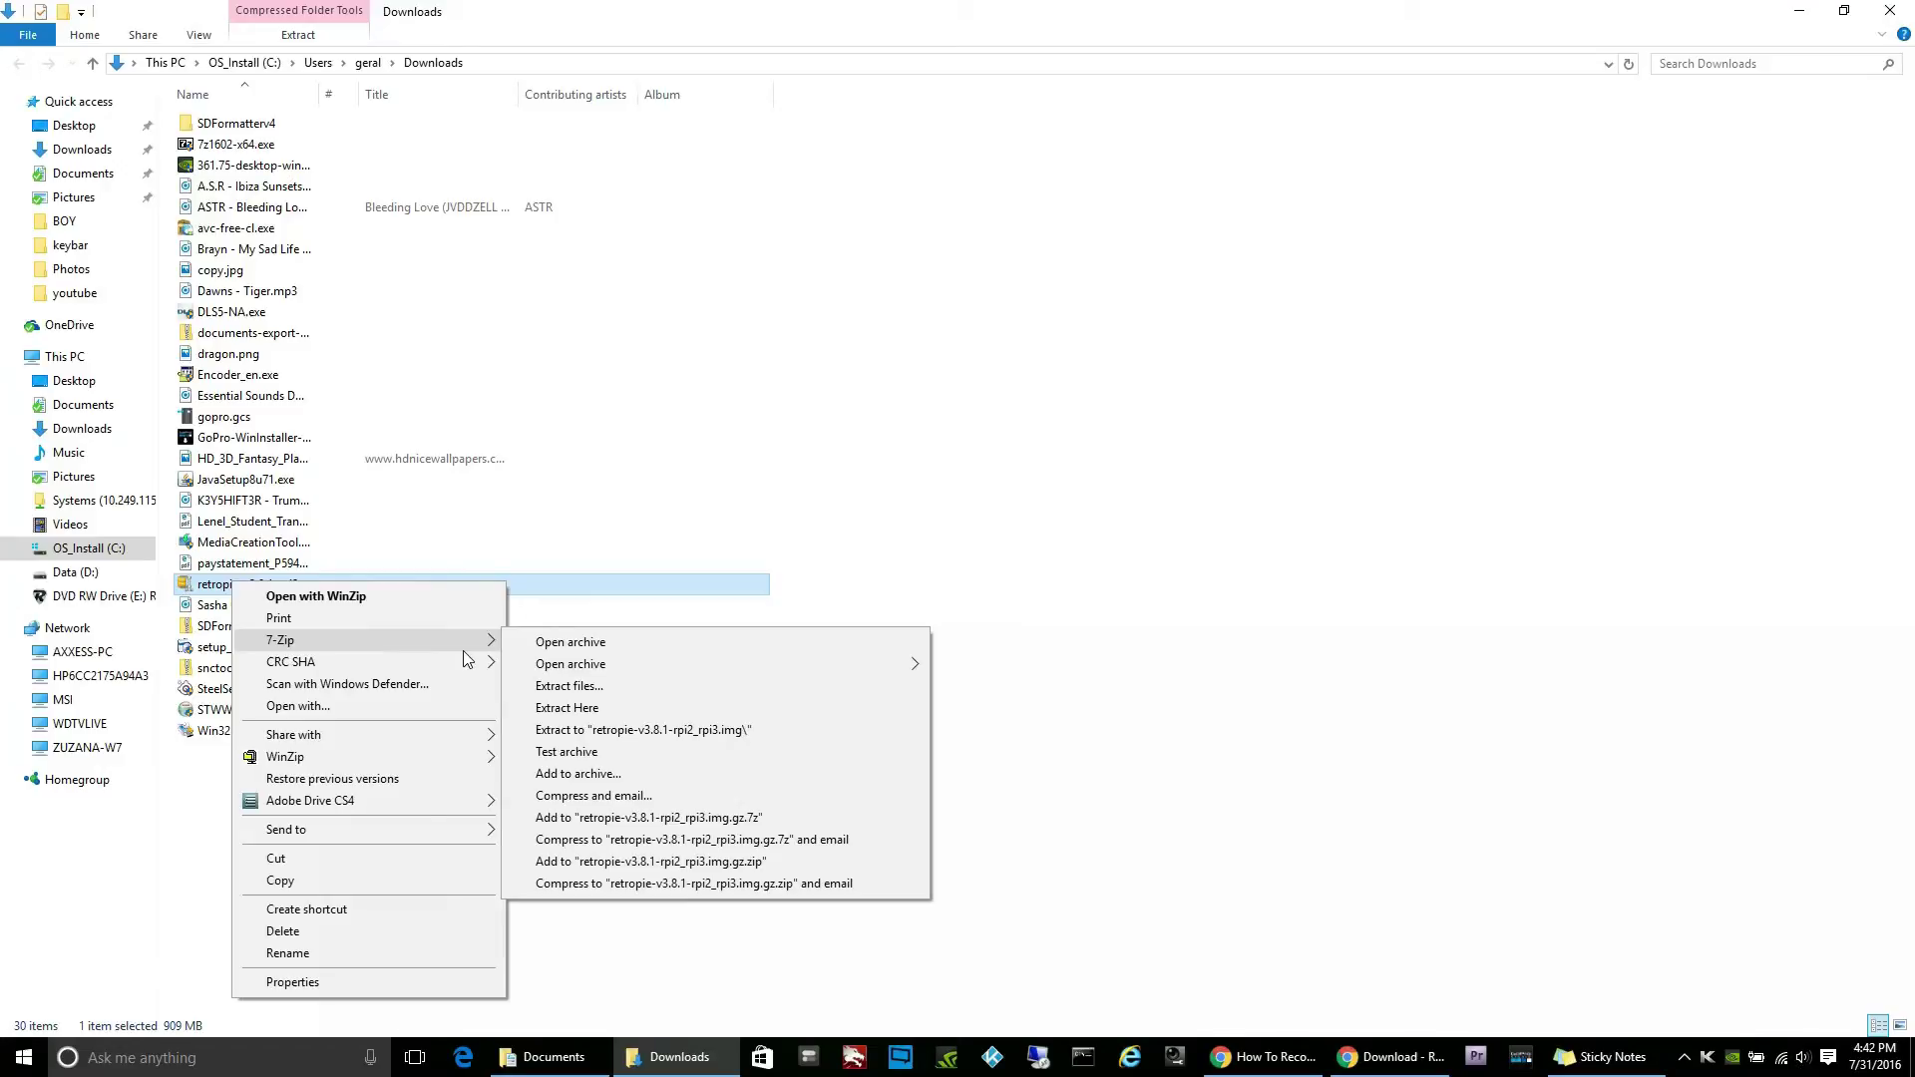
left_click(589, 729)
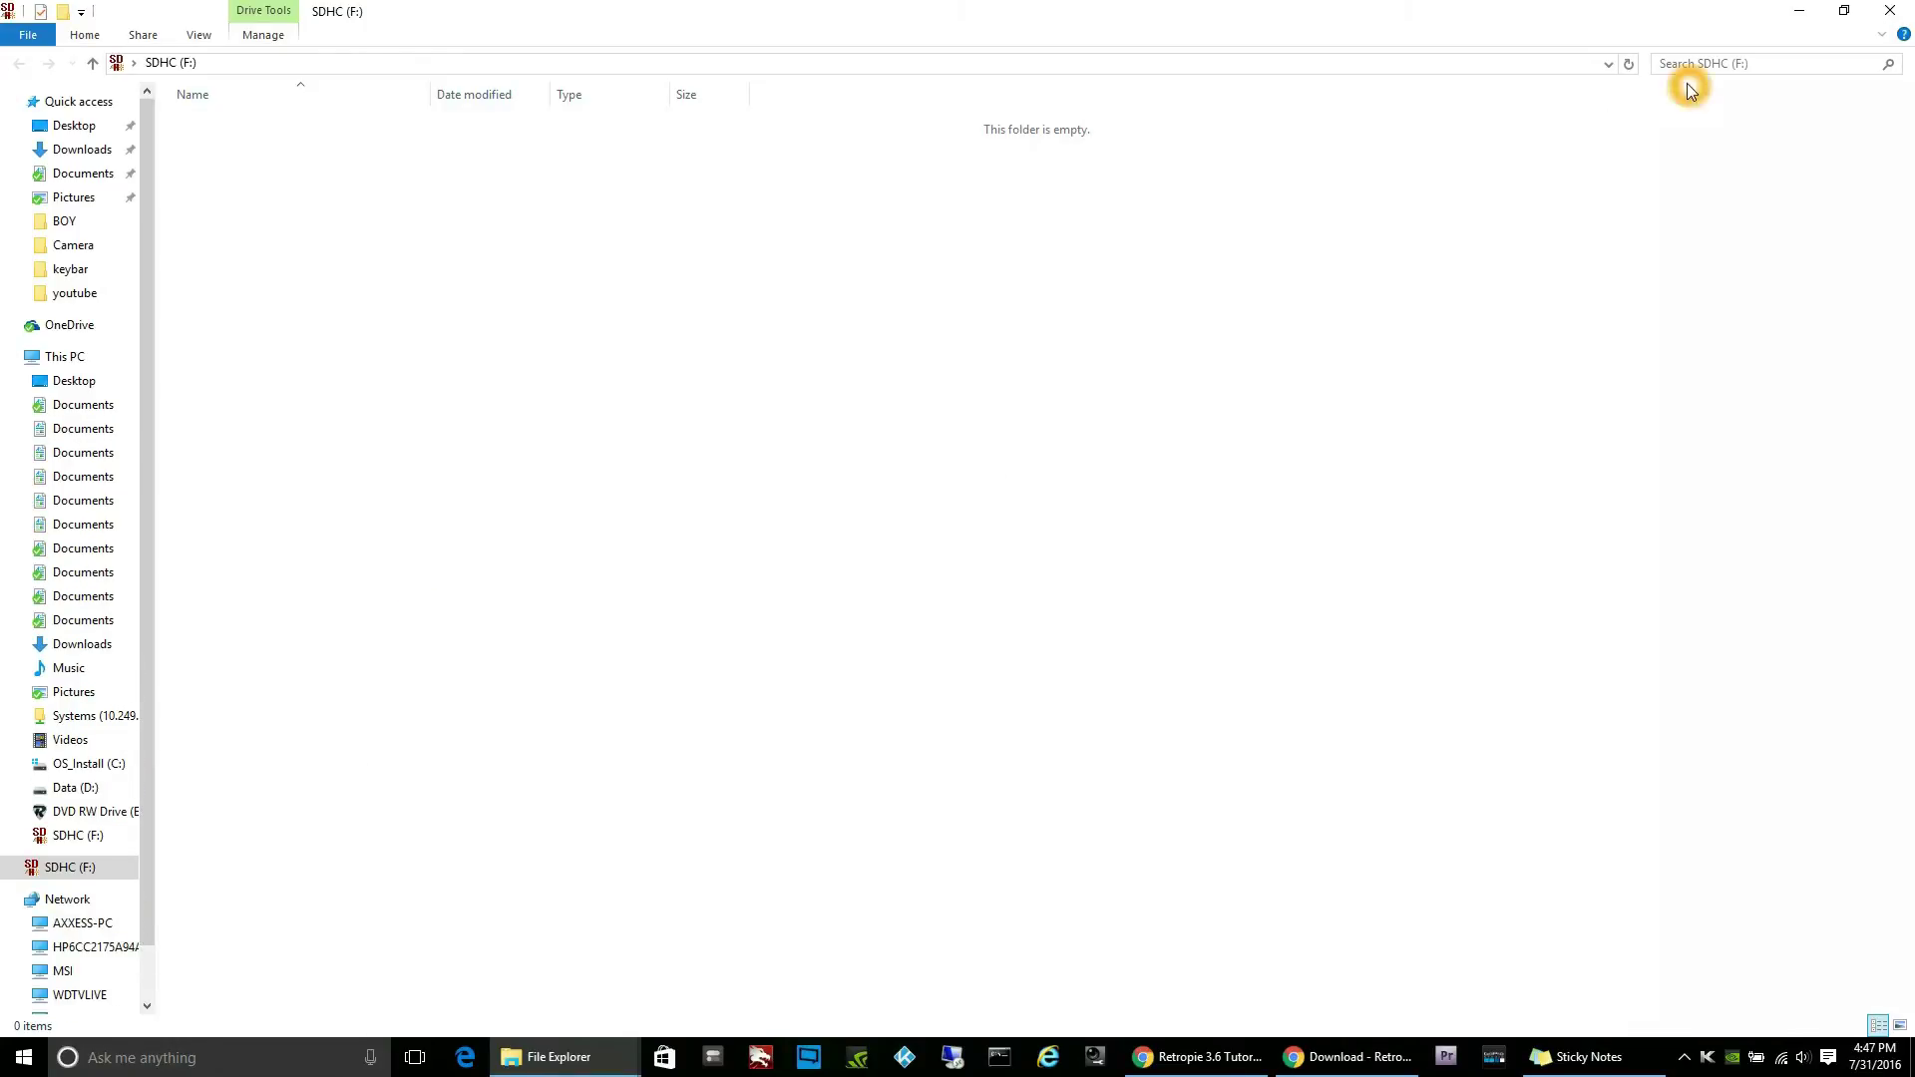
- Launch SD Formatter and enter the volume label 'retroPie' for drive F:
left_click(1798, 11)
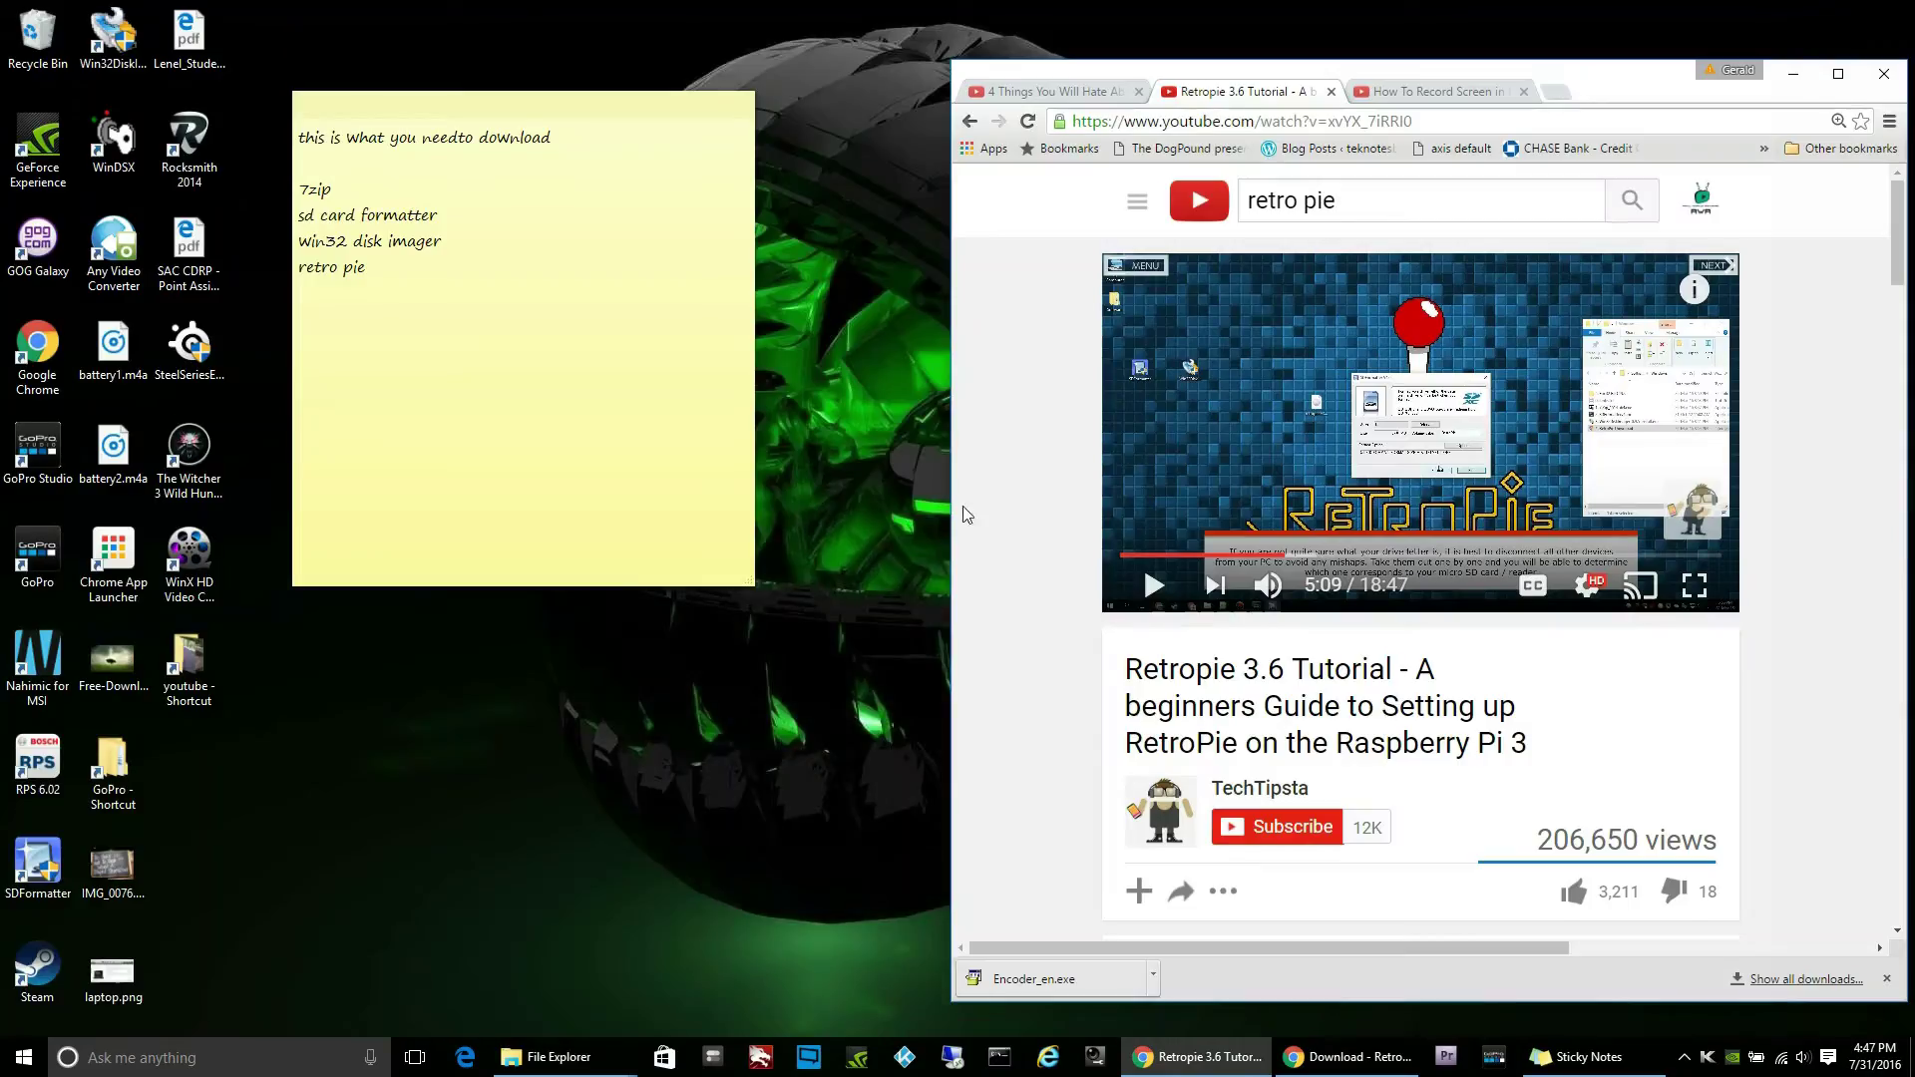
left_click(26, 1059)
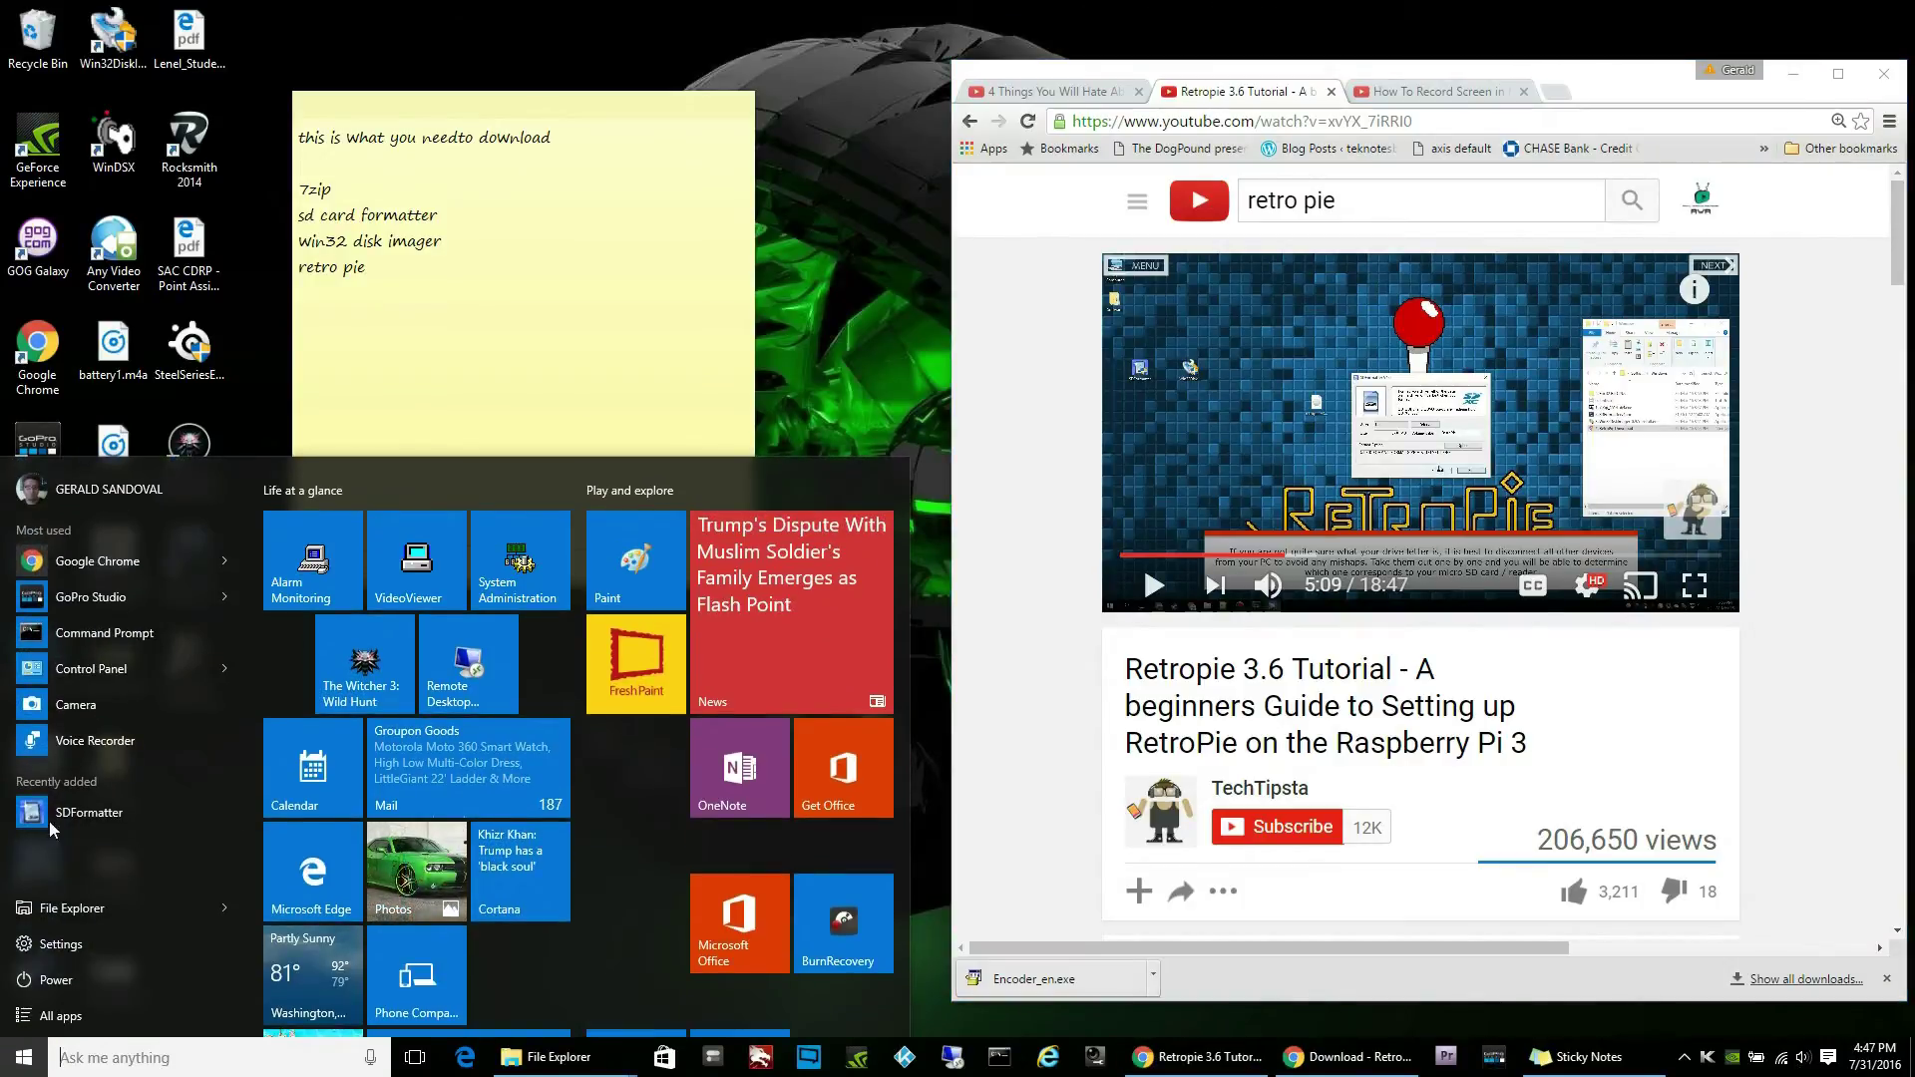
left_click(76, 812)
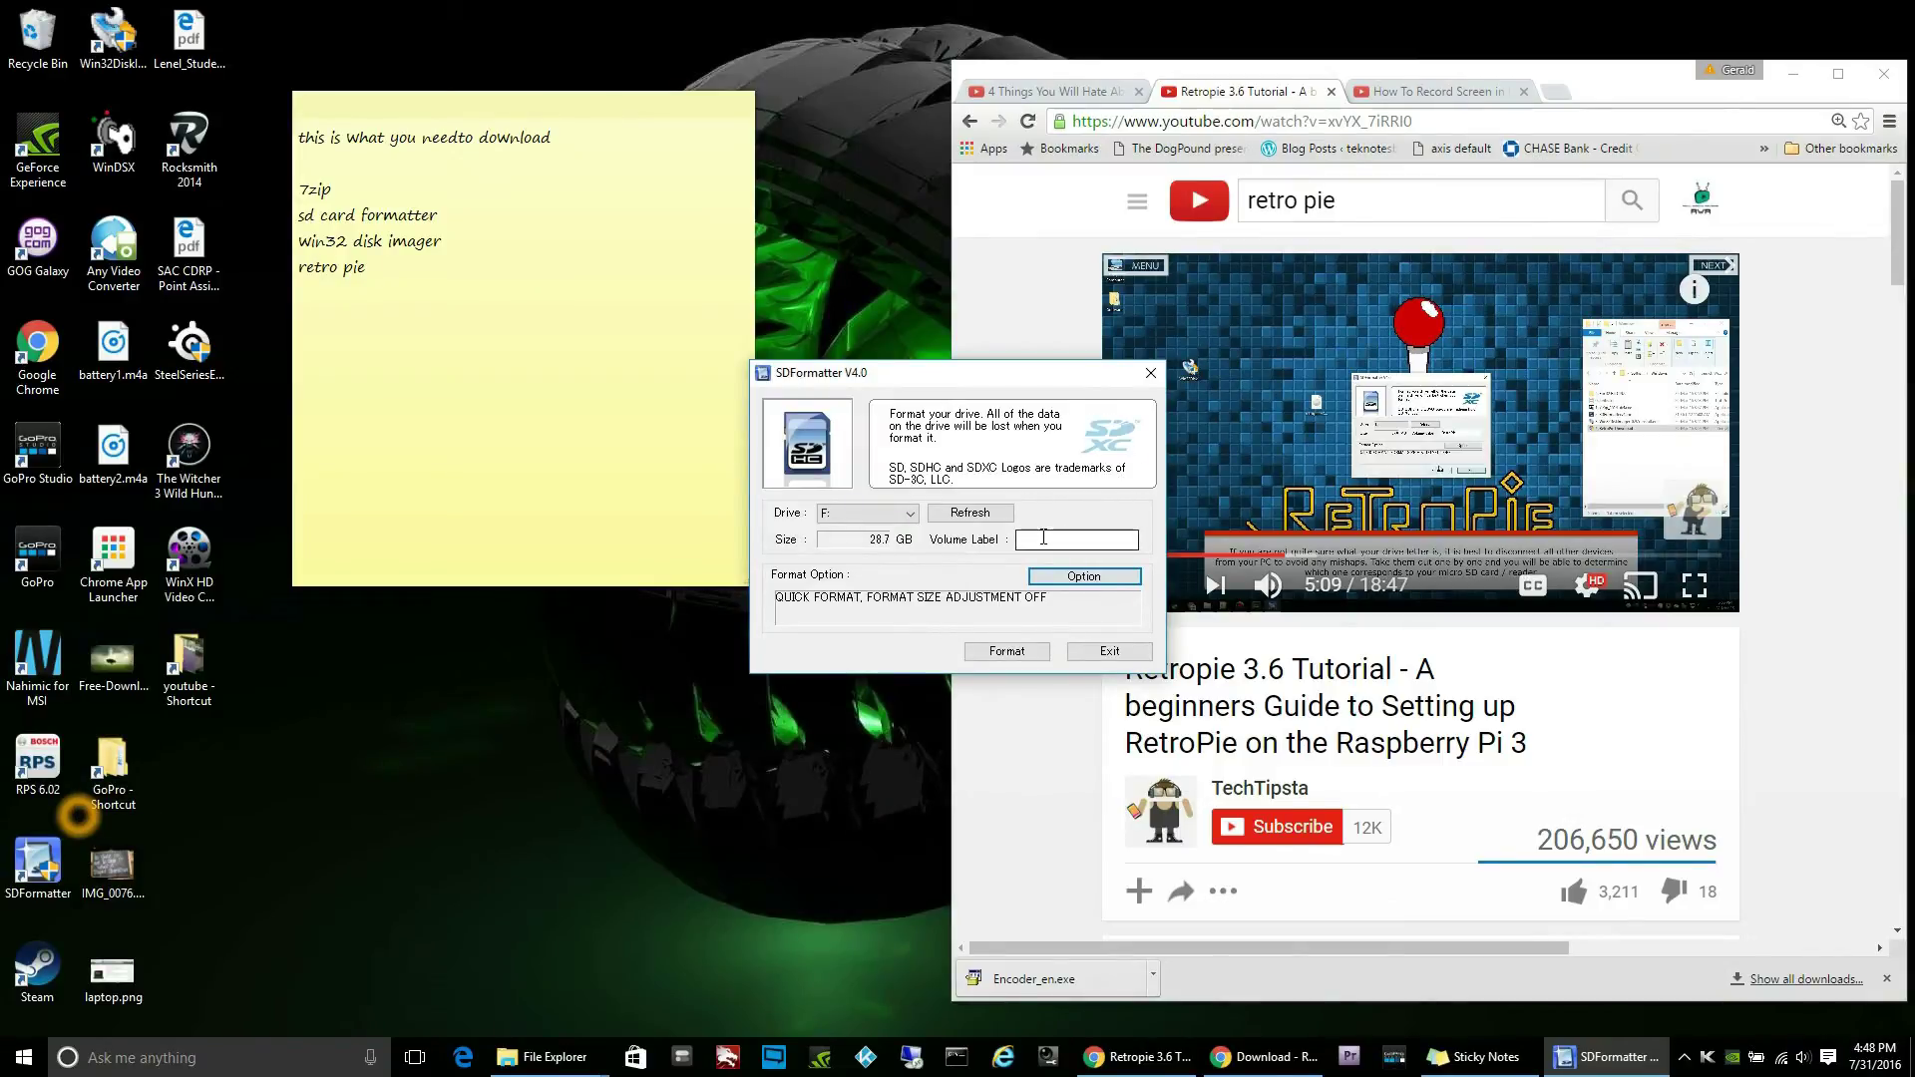
left_click(1043, 537)
type("r")
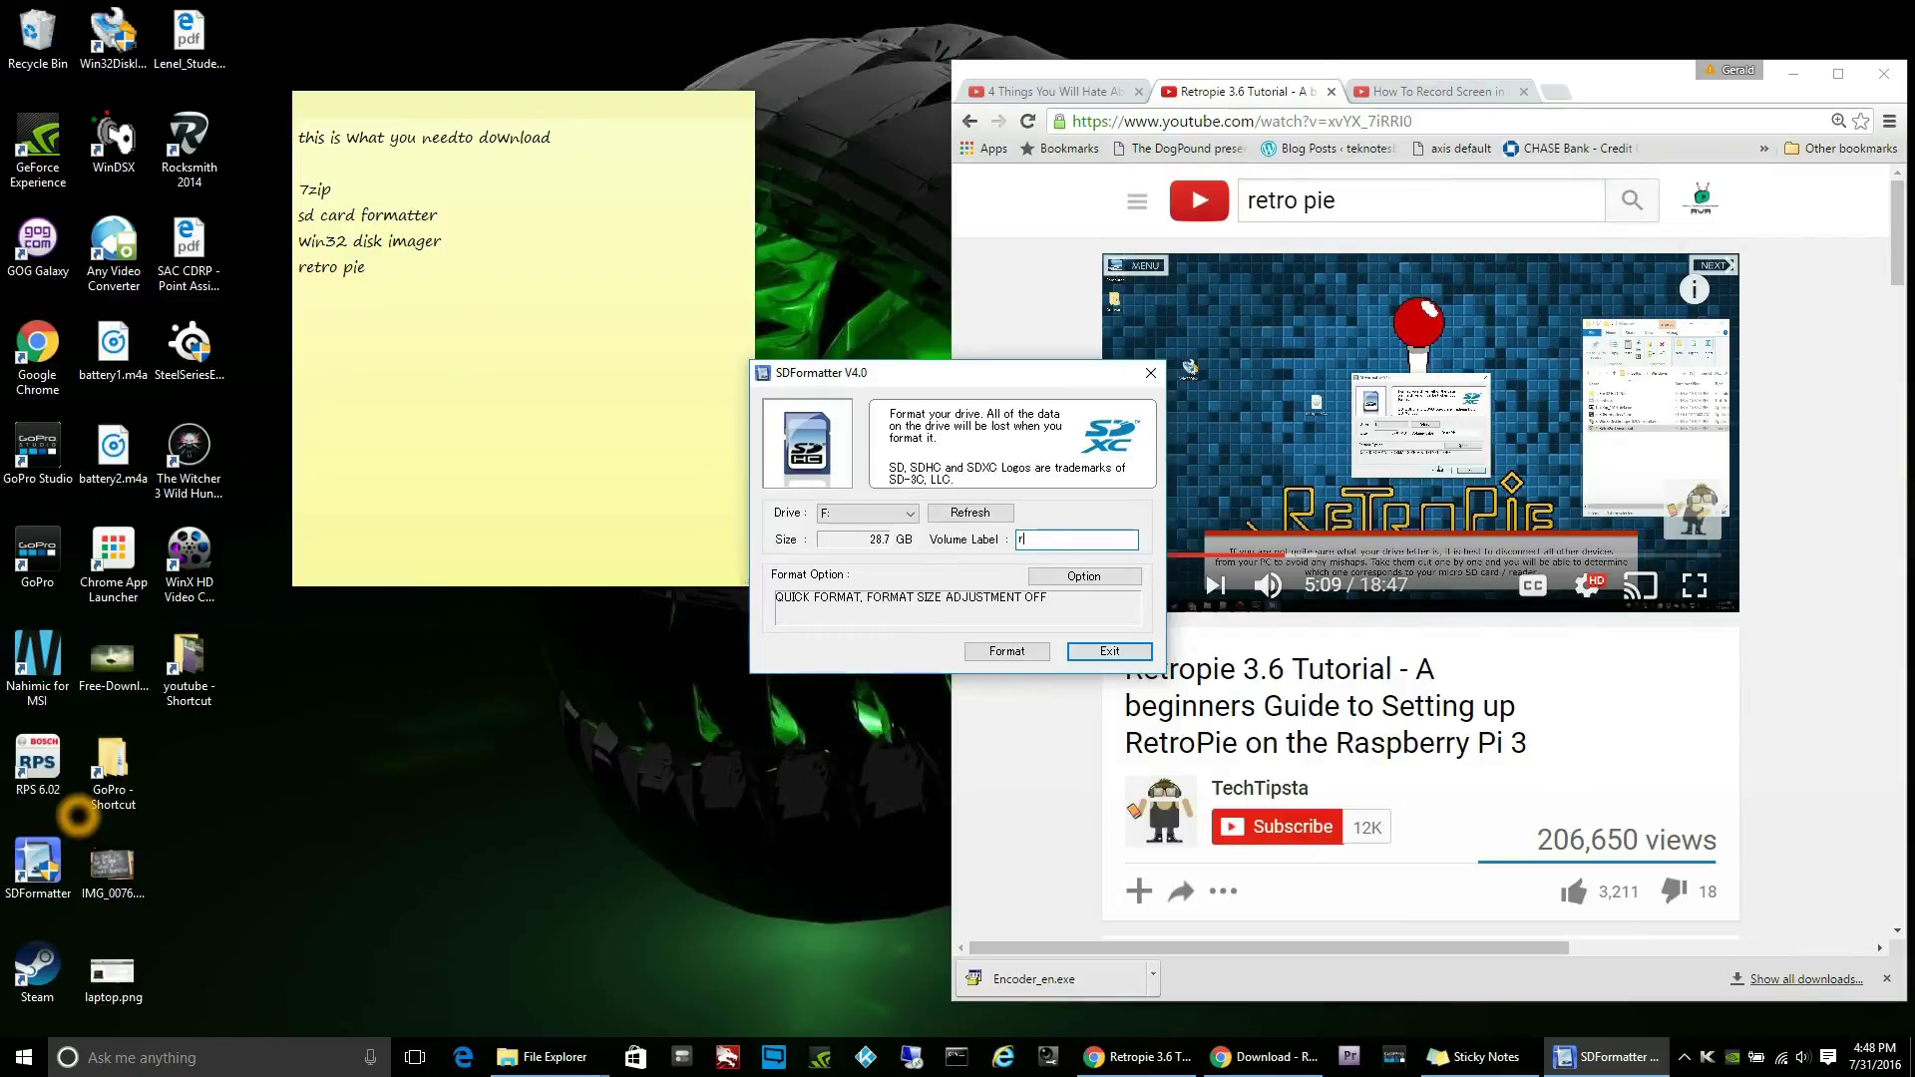
type("etroPie")
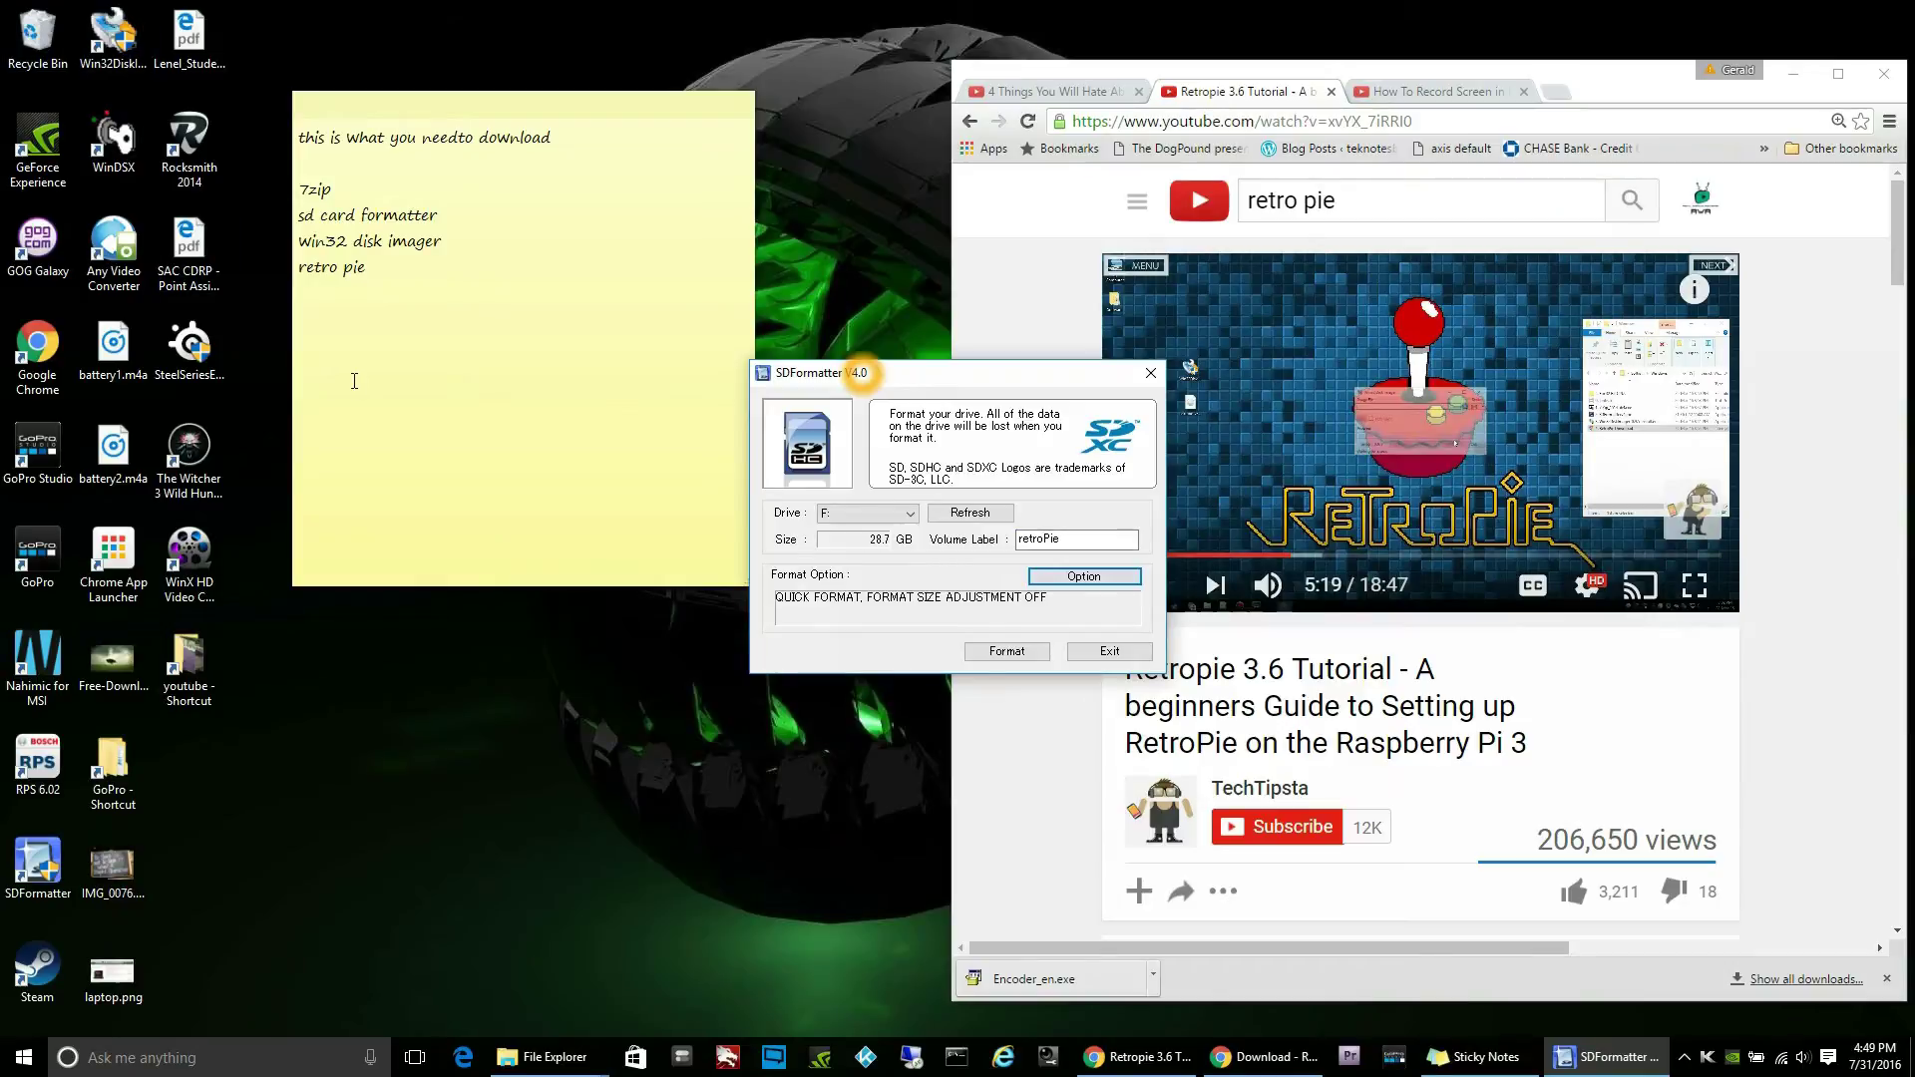
- Quick-format the card to FAT32, accepting both prompts and the summary, then exit SD Formatter
left_click(1016, 651)
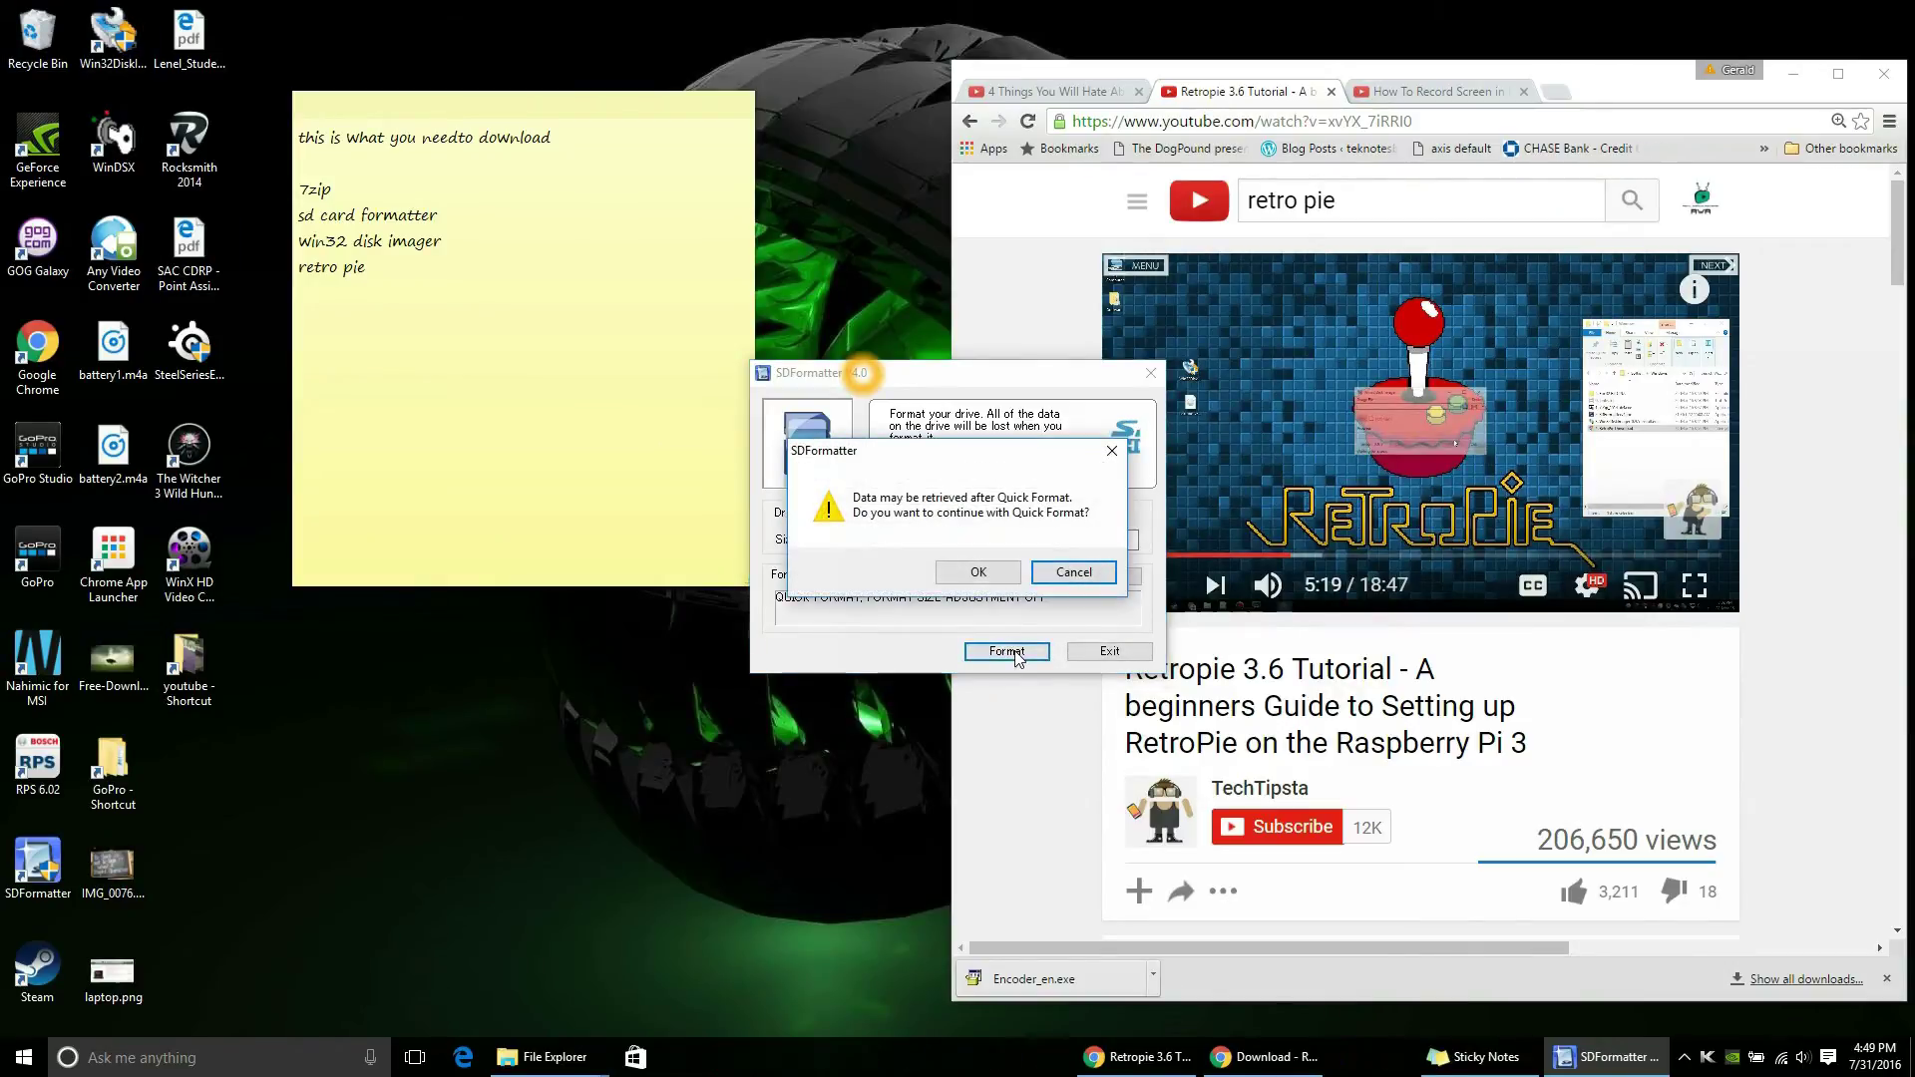
left_click(982, 576)
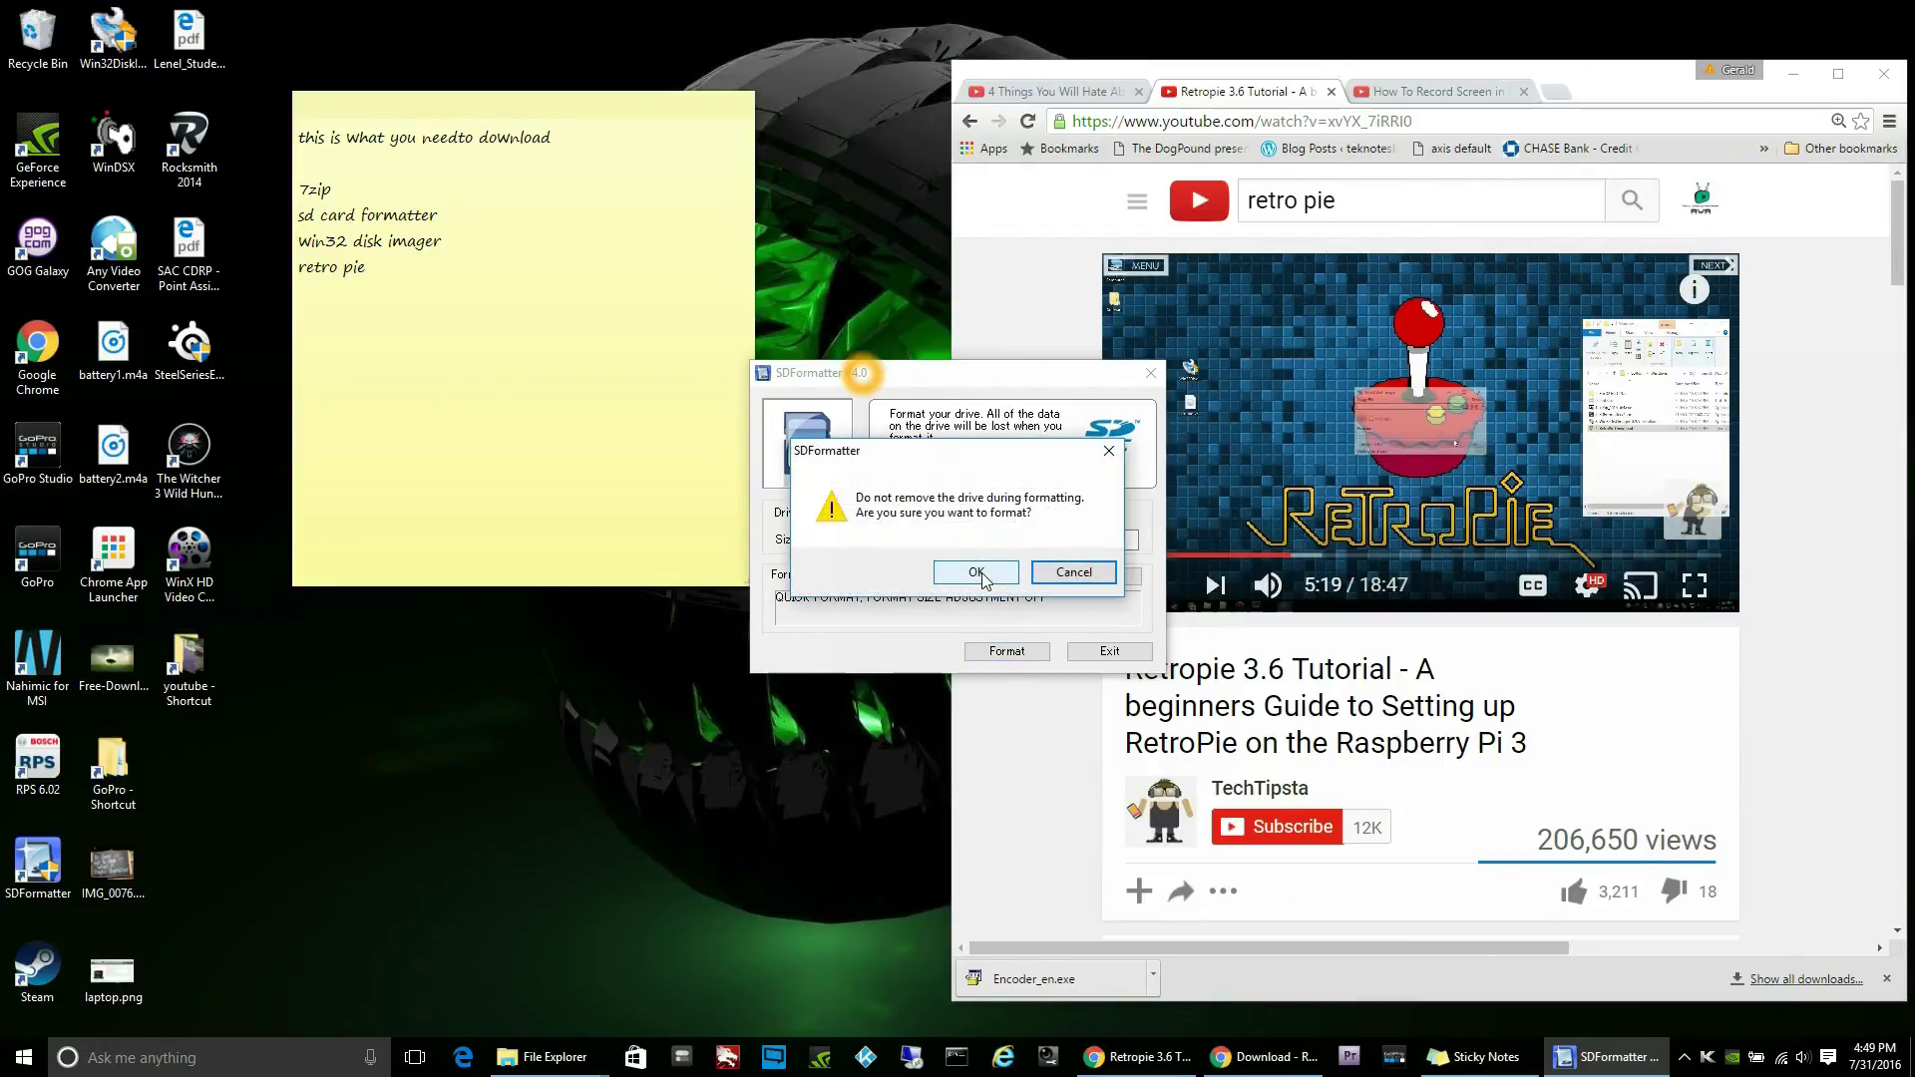
left_click(982, 575)
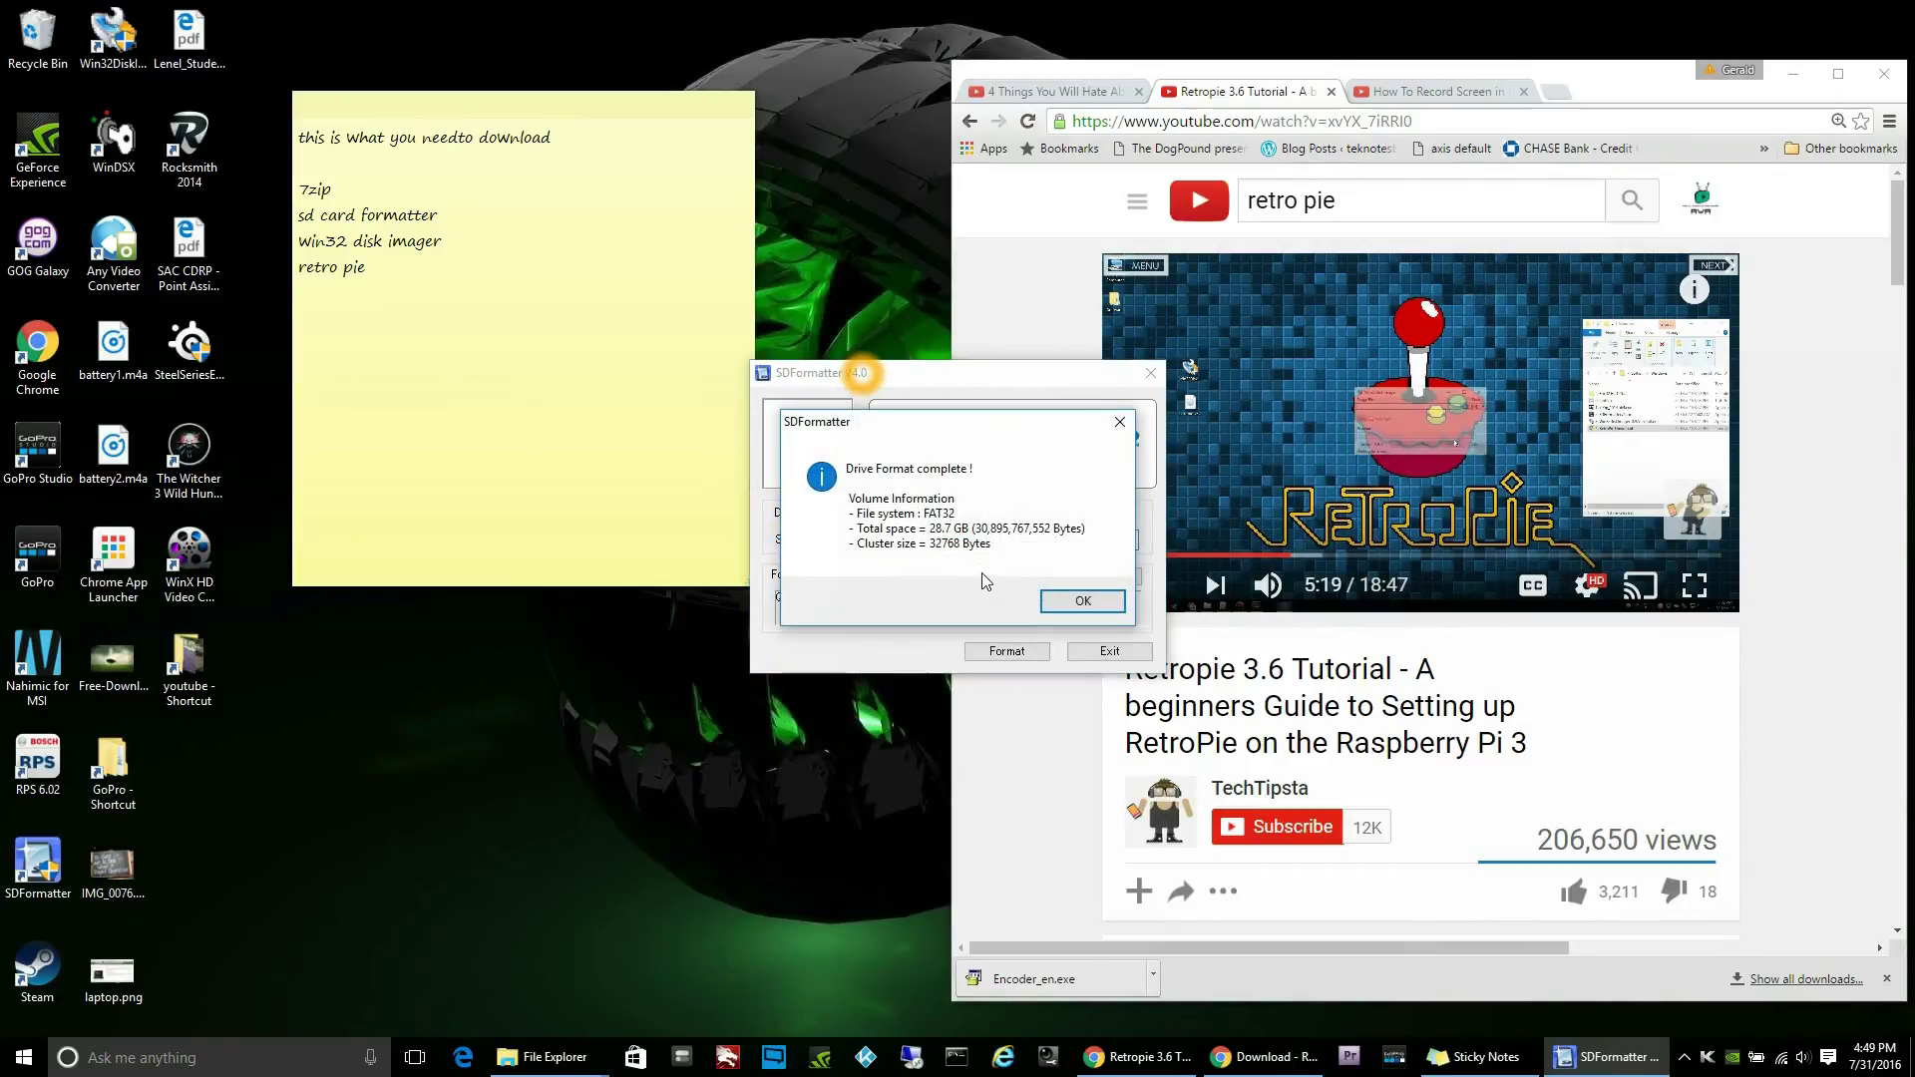
left_click(1093, 601)
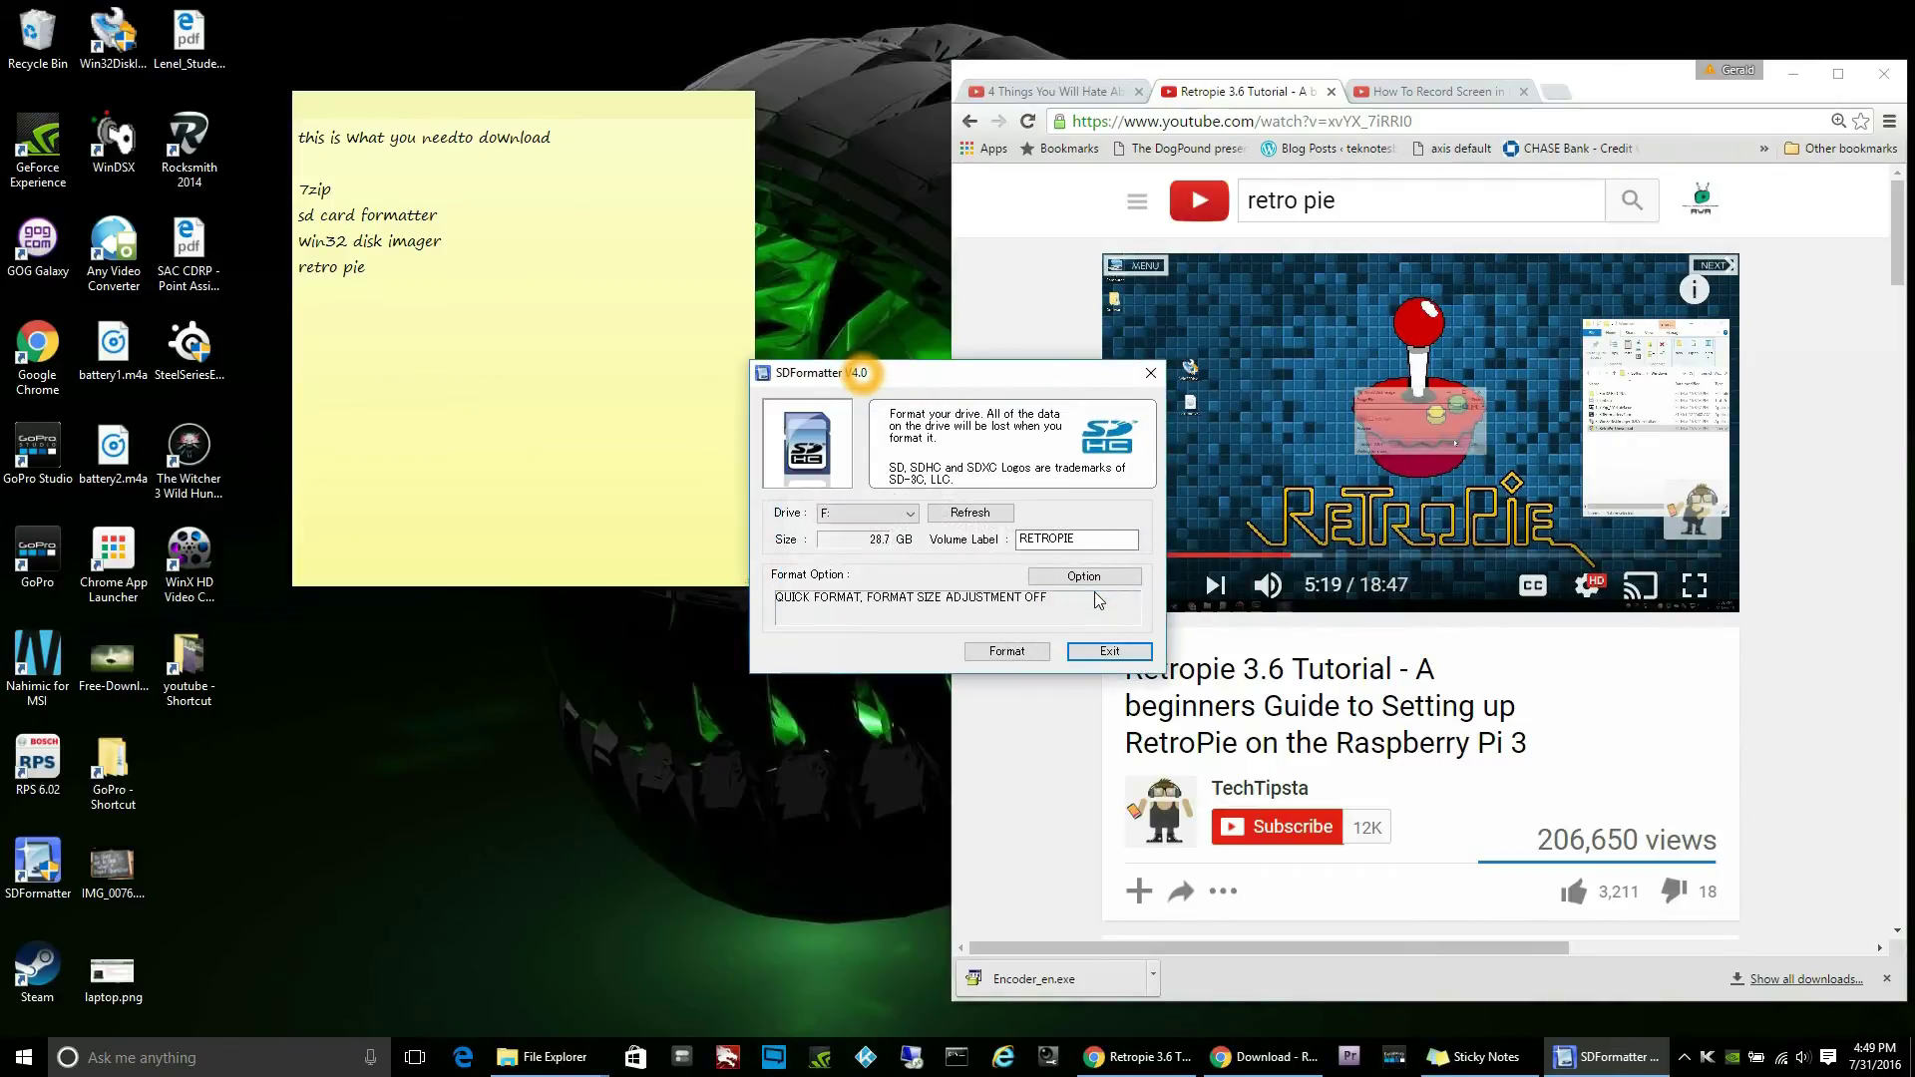
left_click(1109, 651)
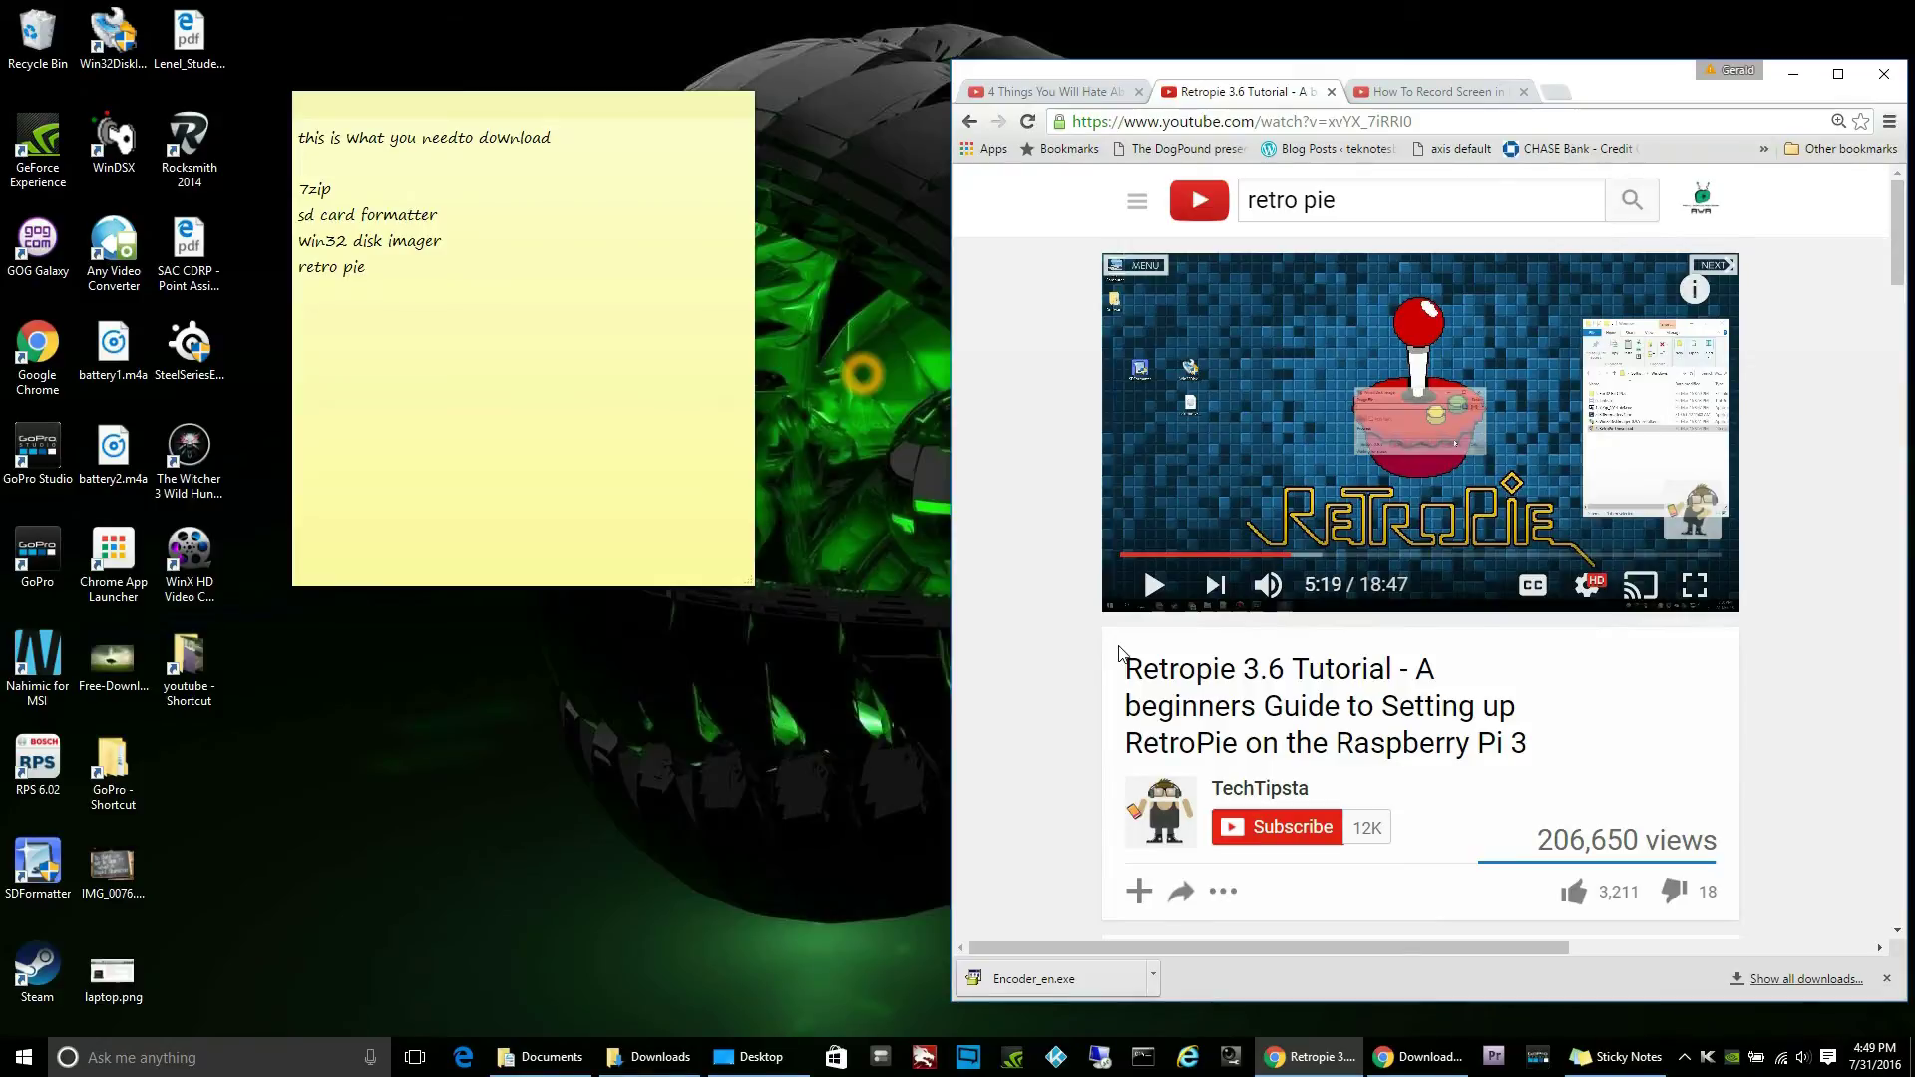
- Start Win32 Disk Imager from the desktop shortcut and close the auto-opened RETROPIE drive window
key("super+Down")
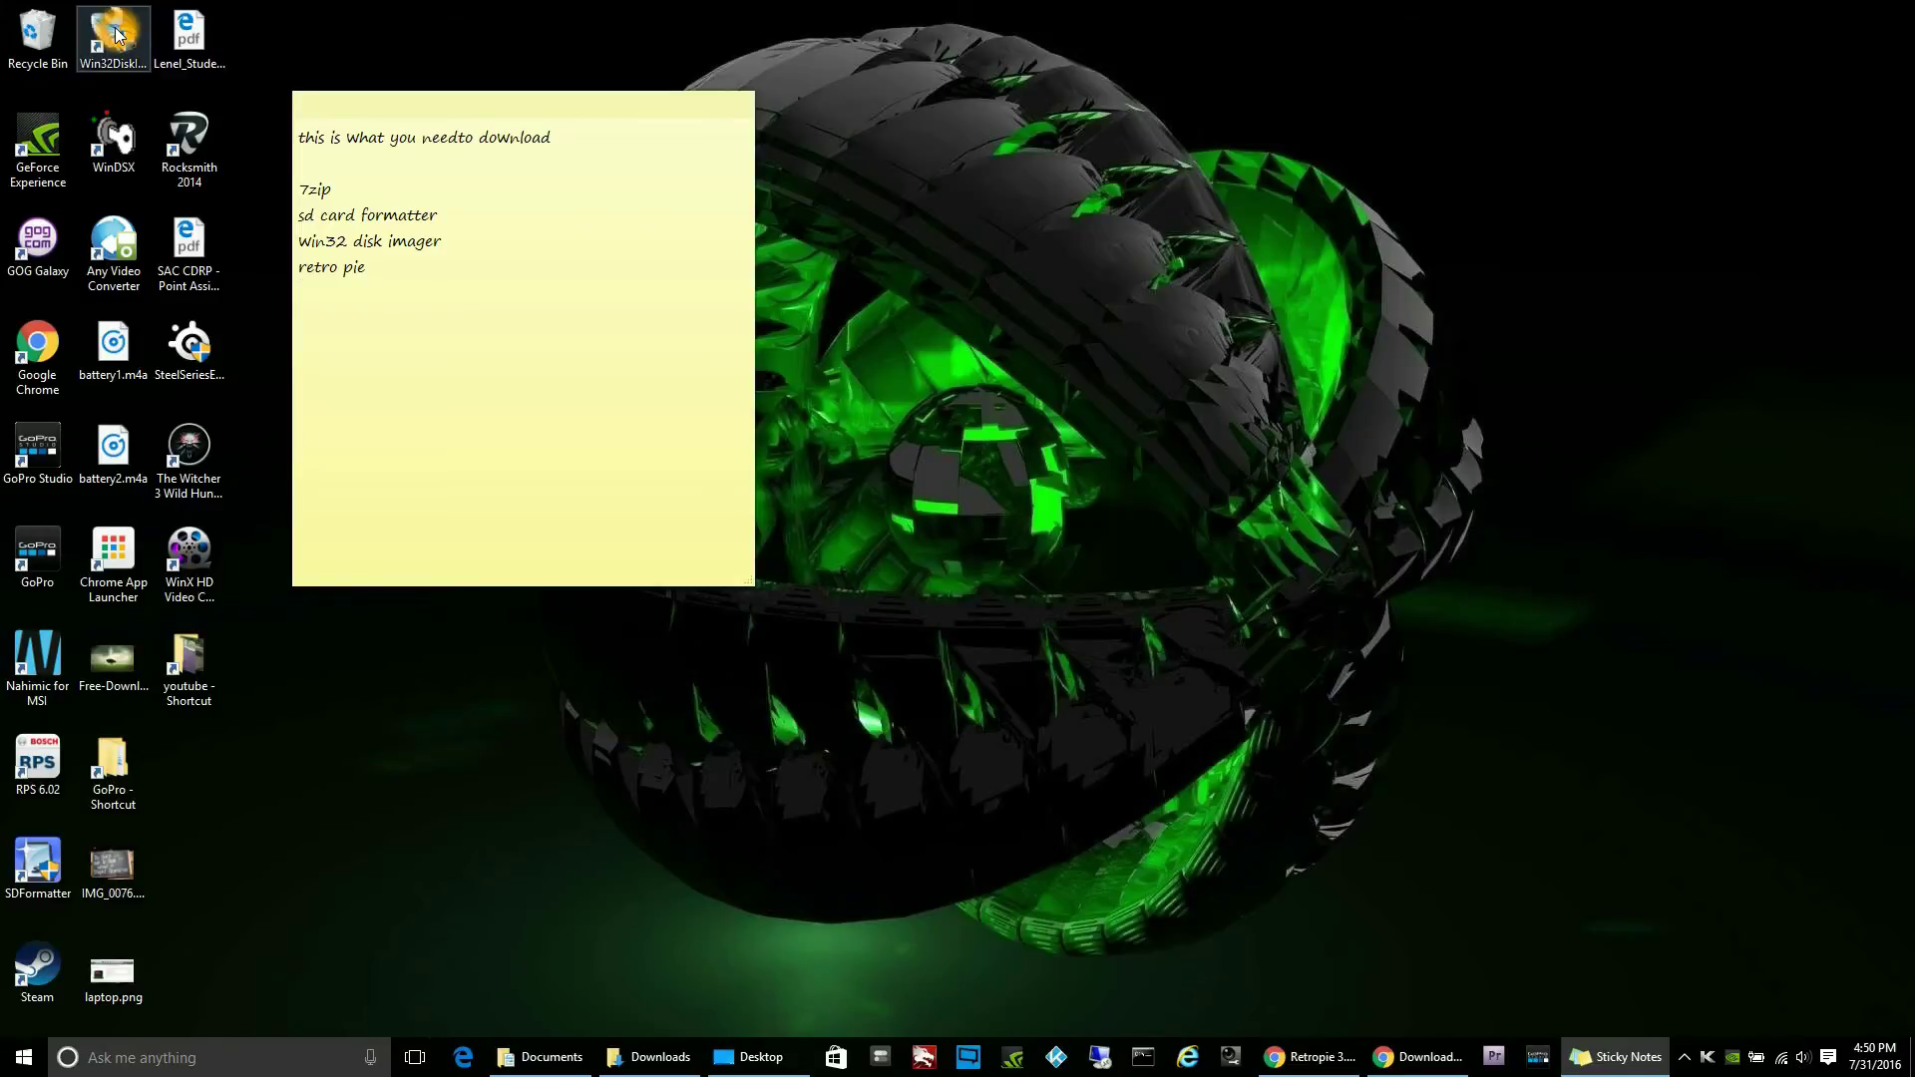
left_click(116, 35)
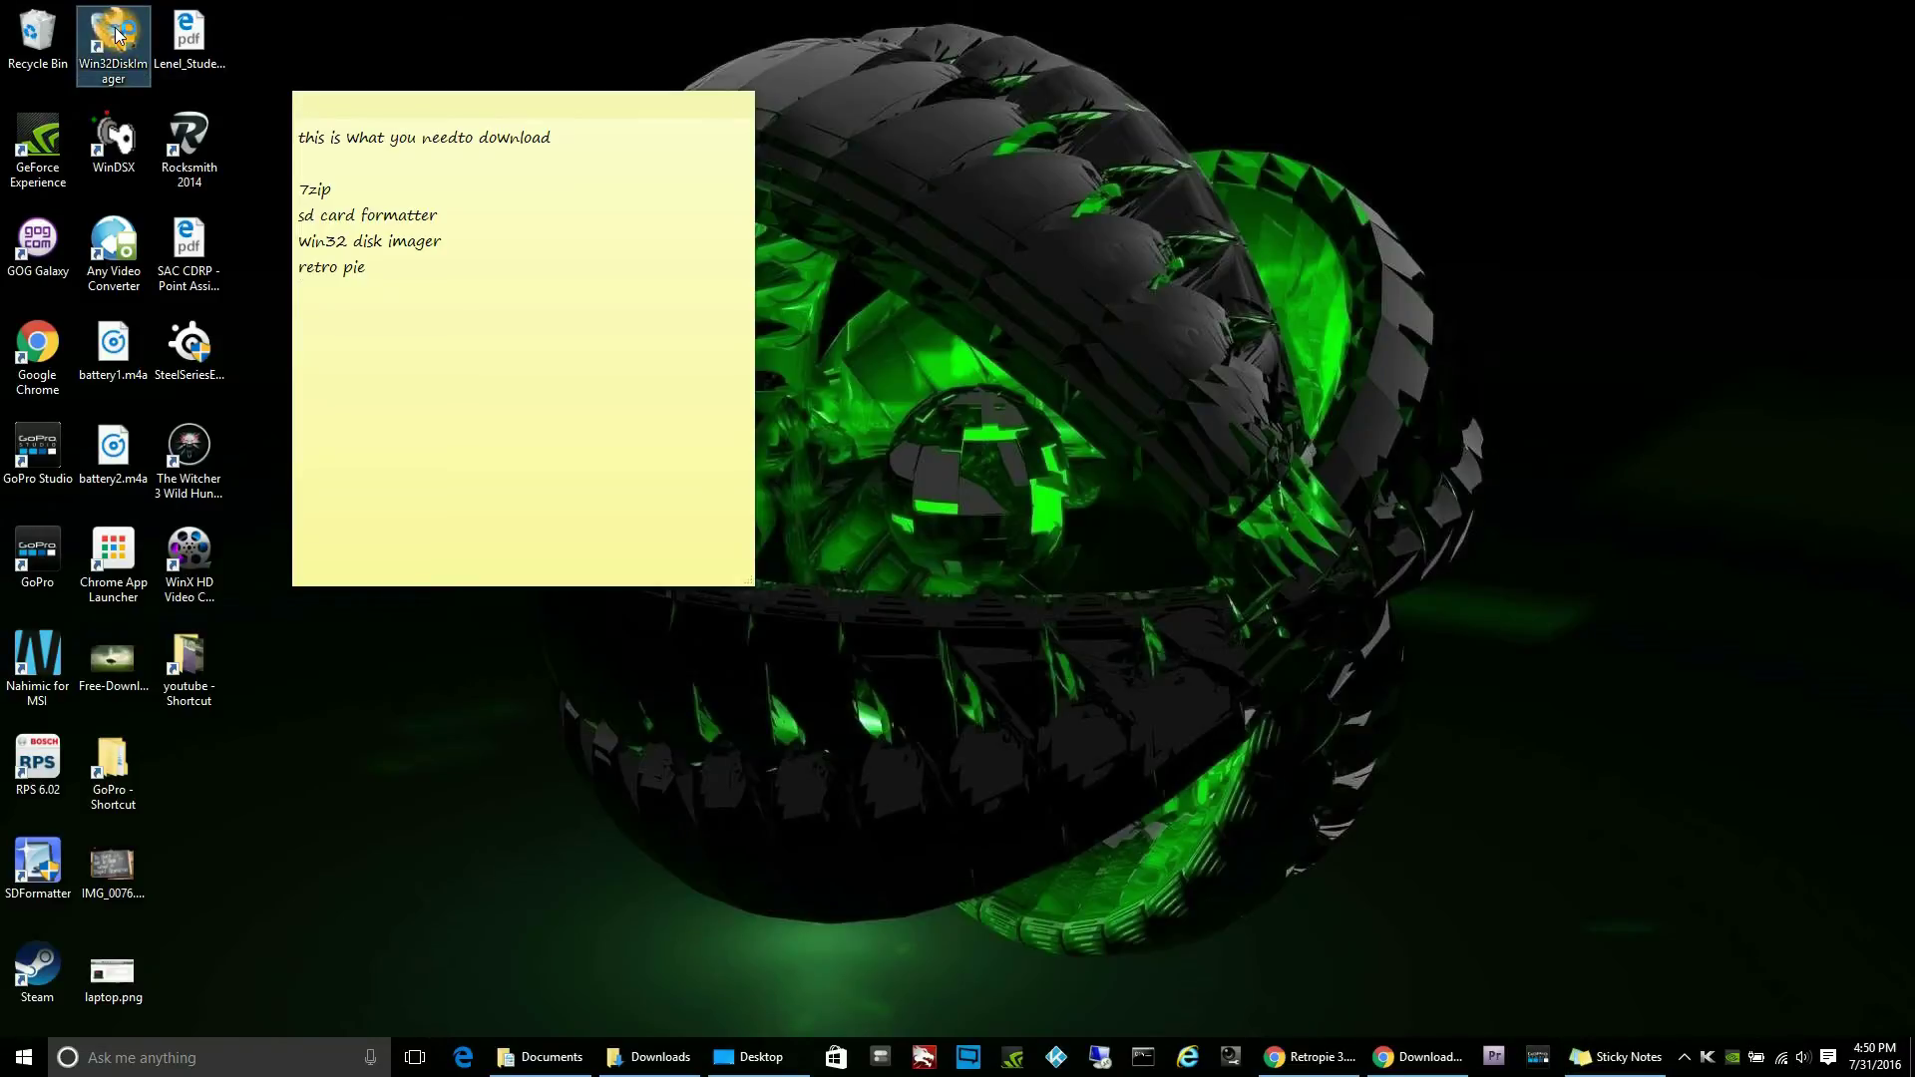
double_click(116, 35)
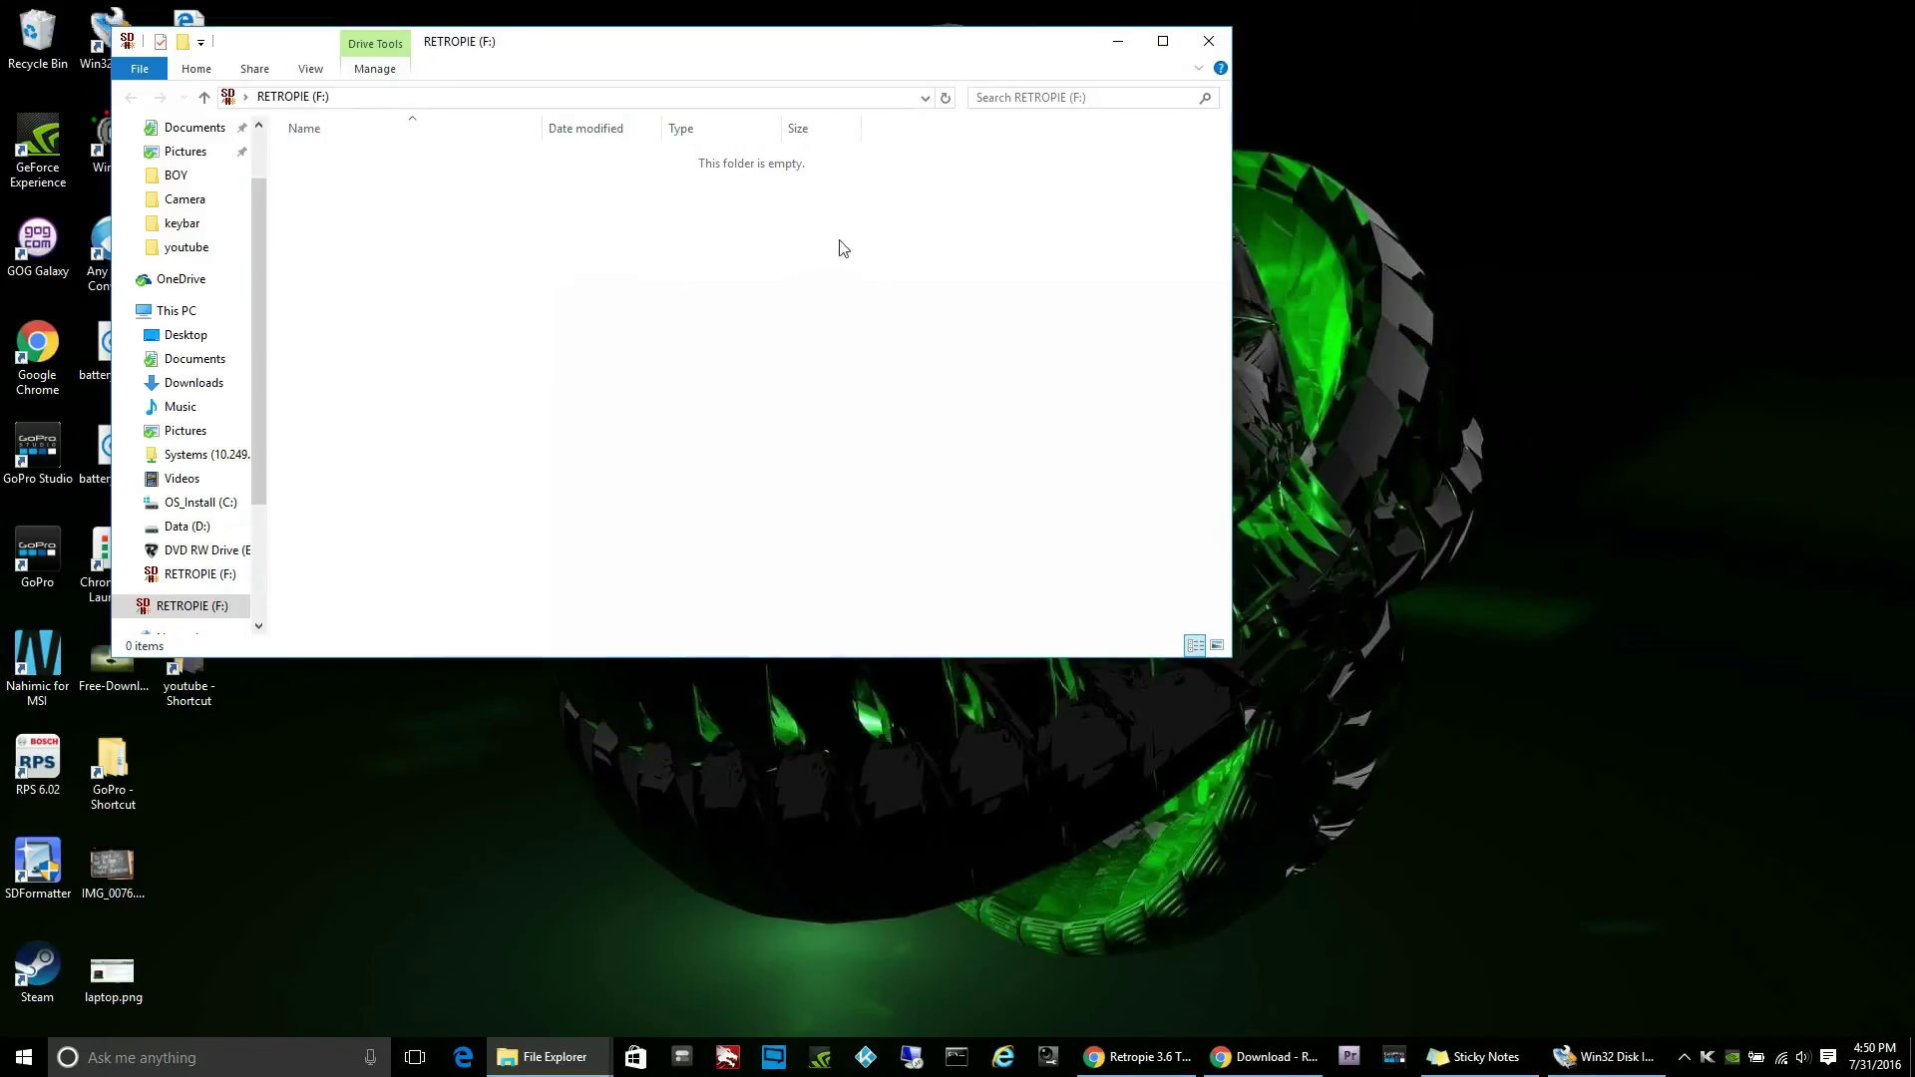
left_click(1118, 46)
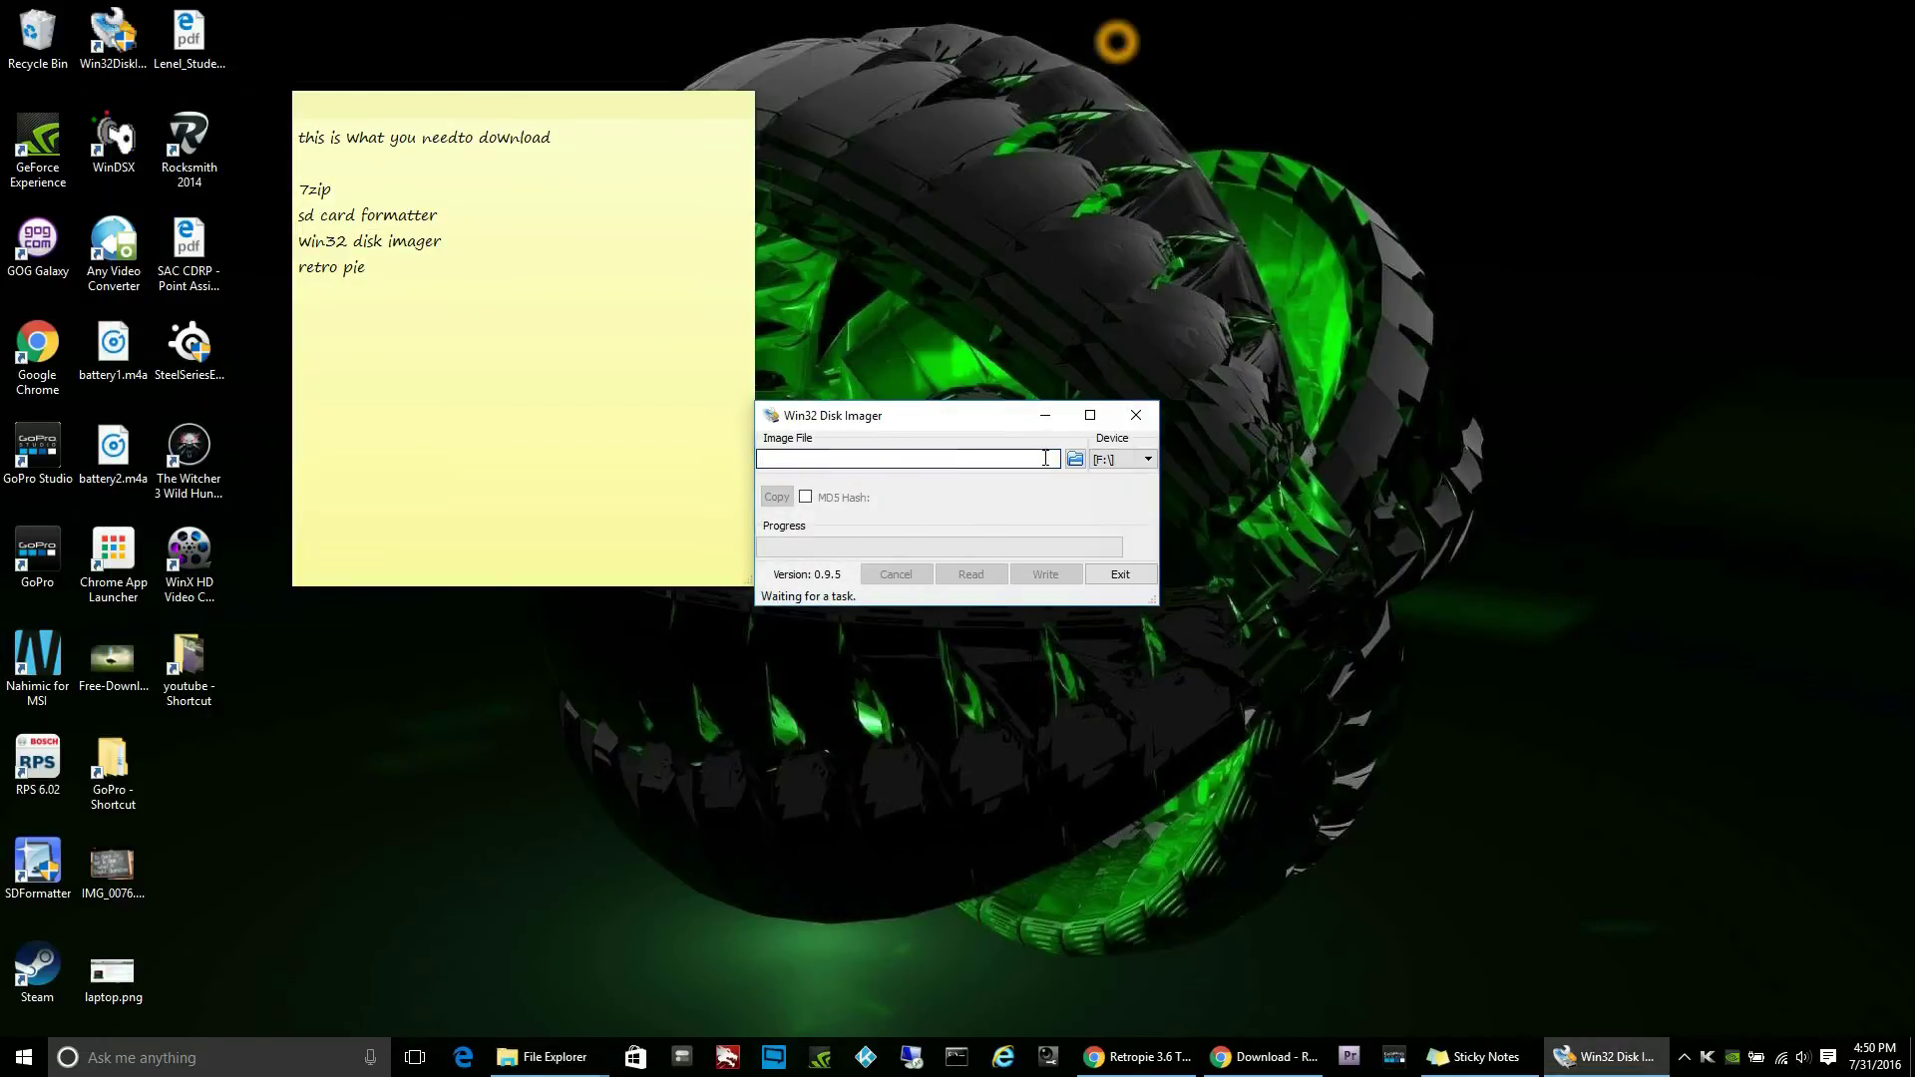
- Load retropie-v3.8.1-rpi2_rpi3.img from the extracted retropie folder as the image file
left_click(1045, 458)
left_click(1075, 459)
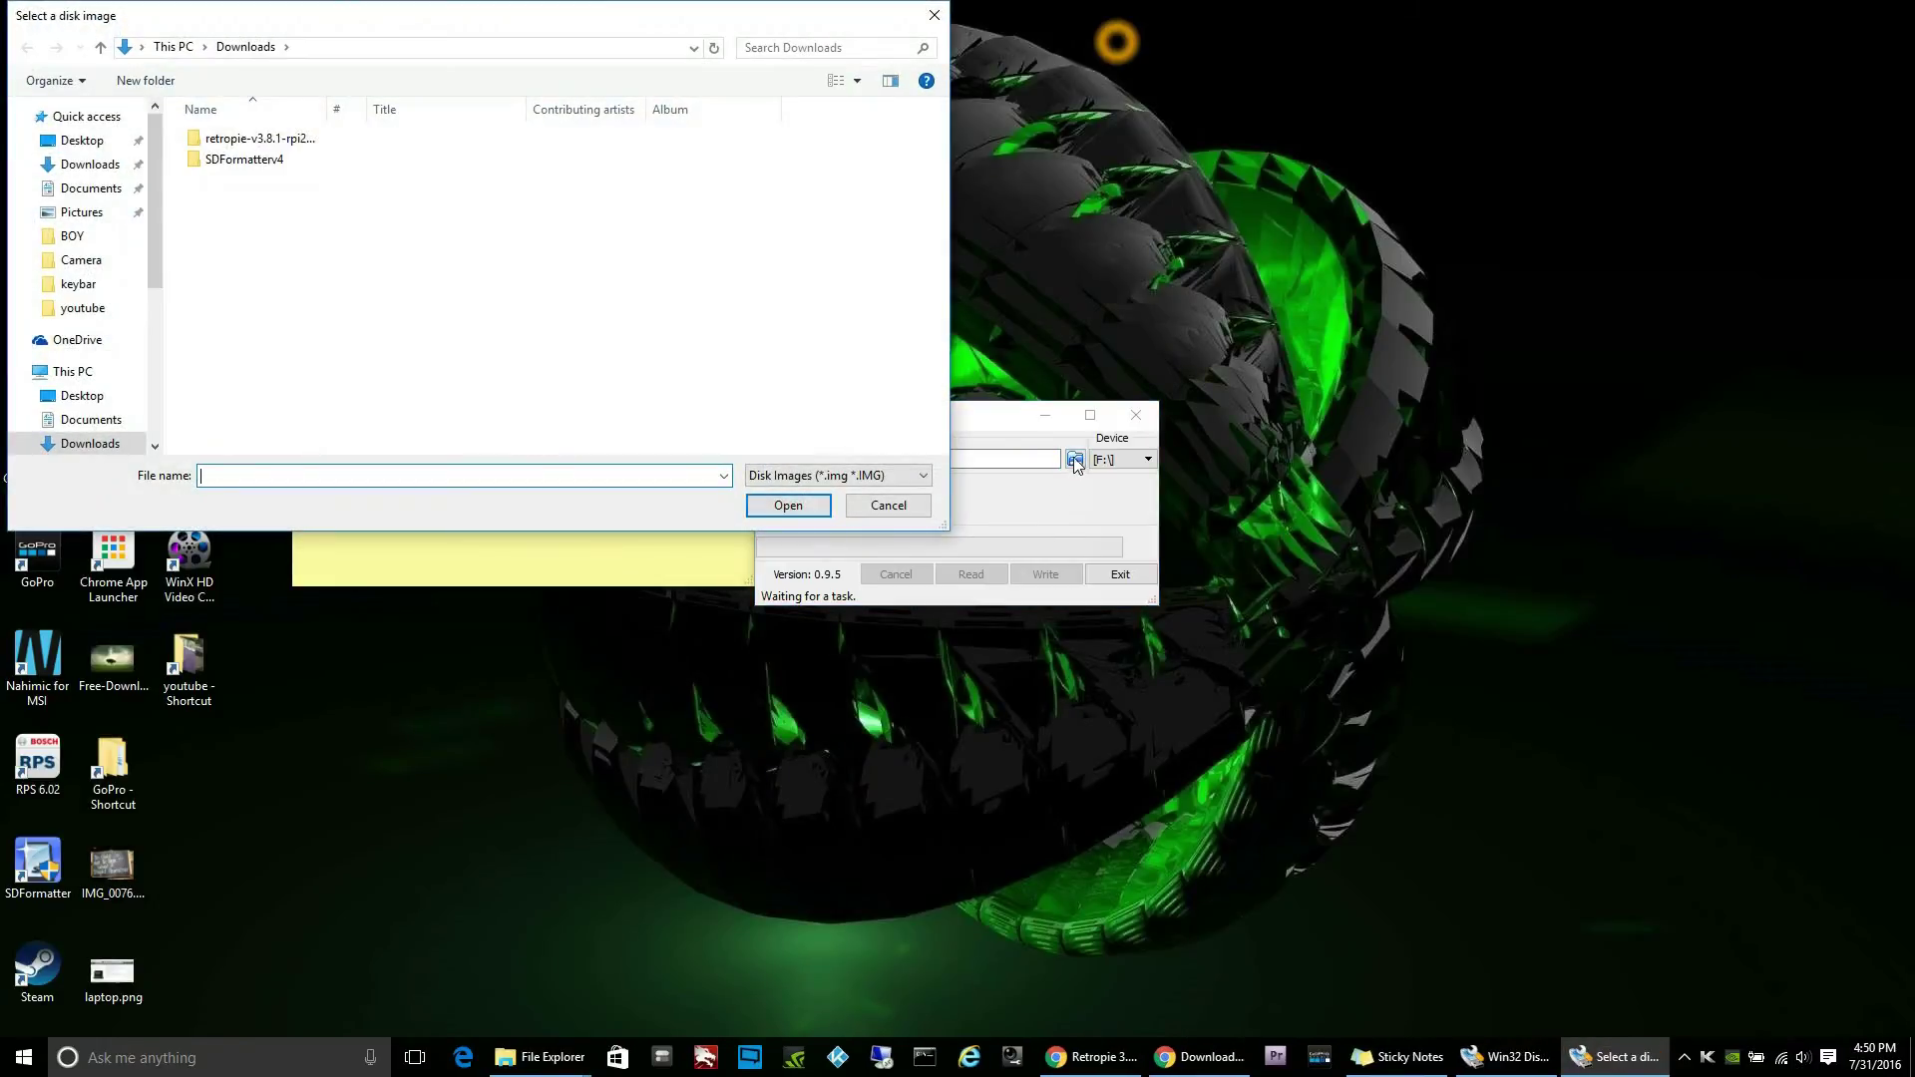
double_click(254, 146)
left_click(255, 147)
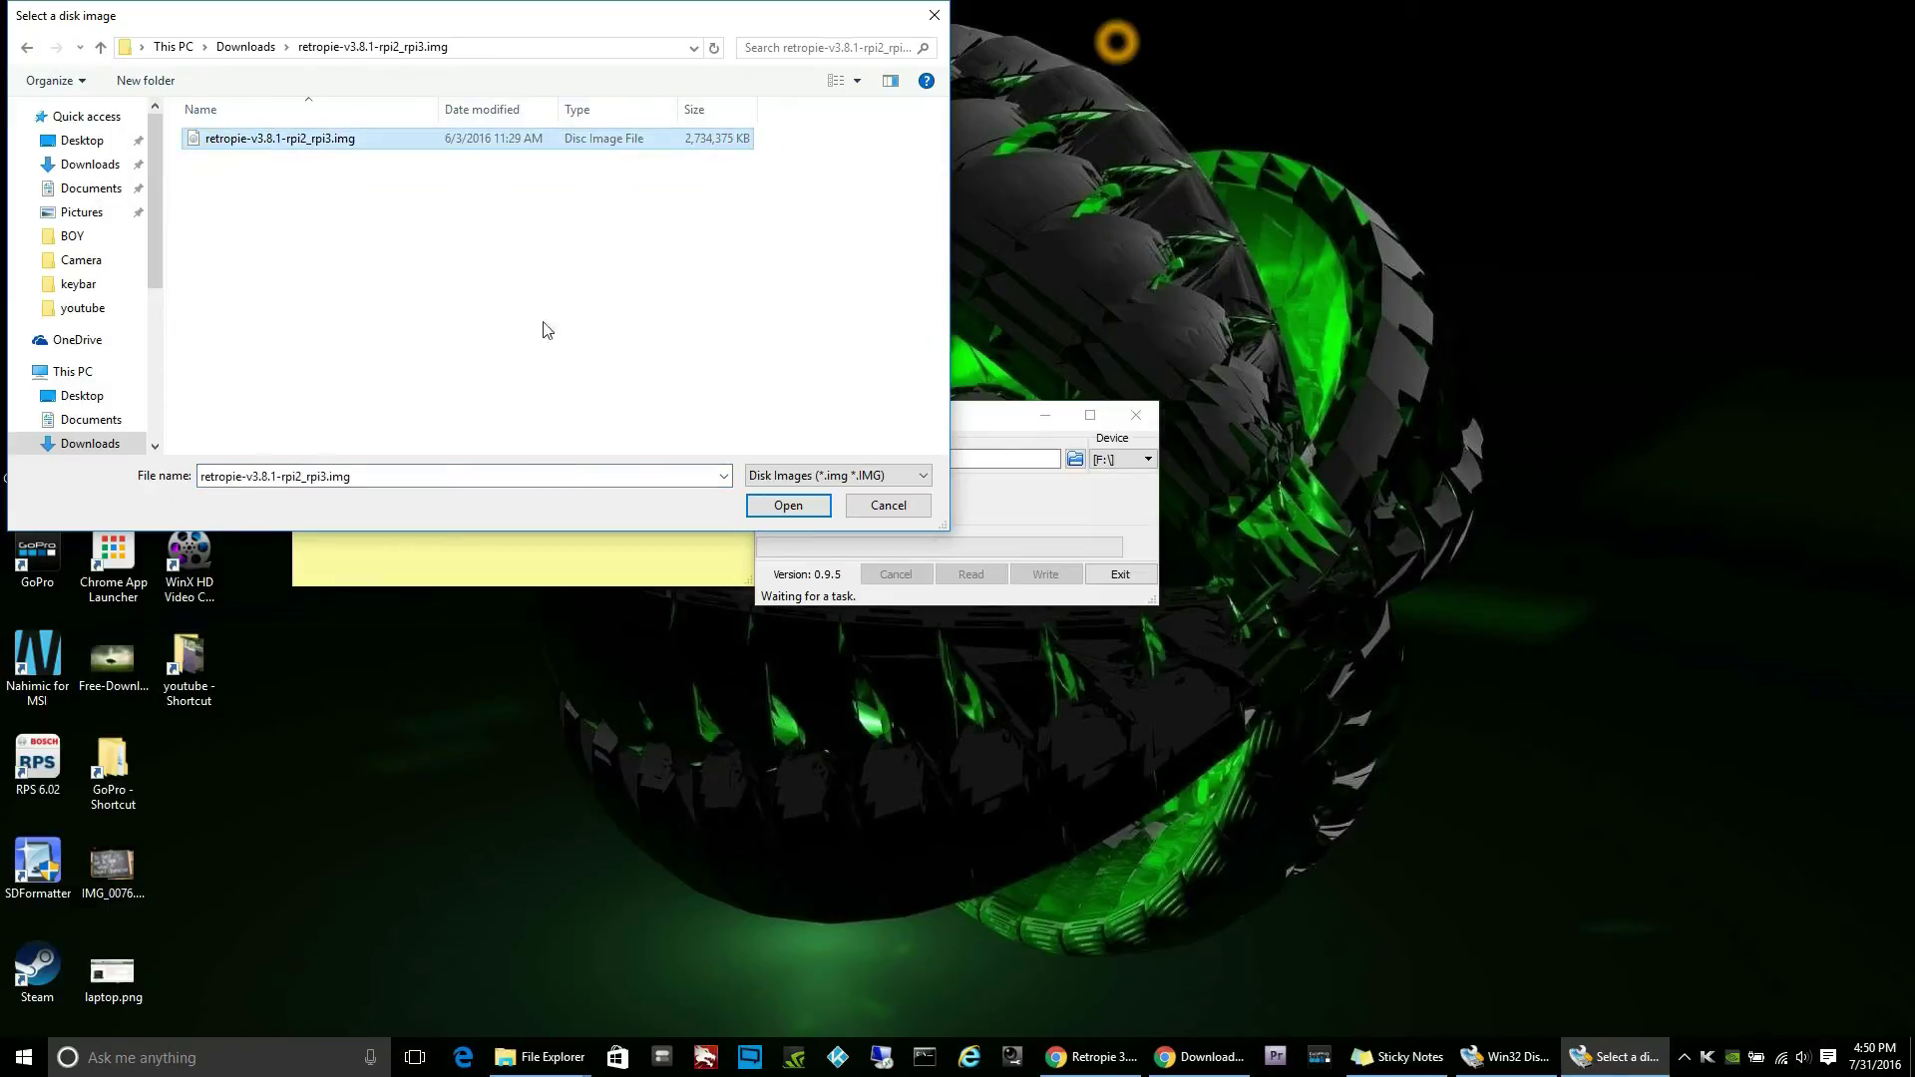
left_click(768, 505)
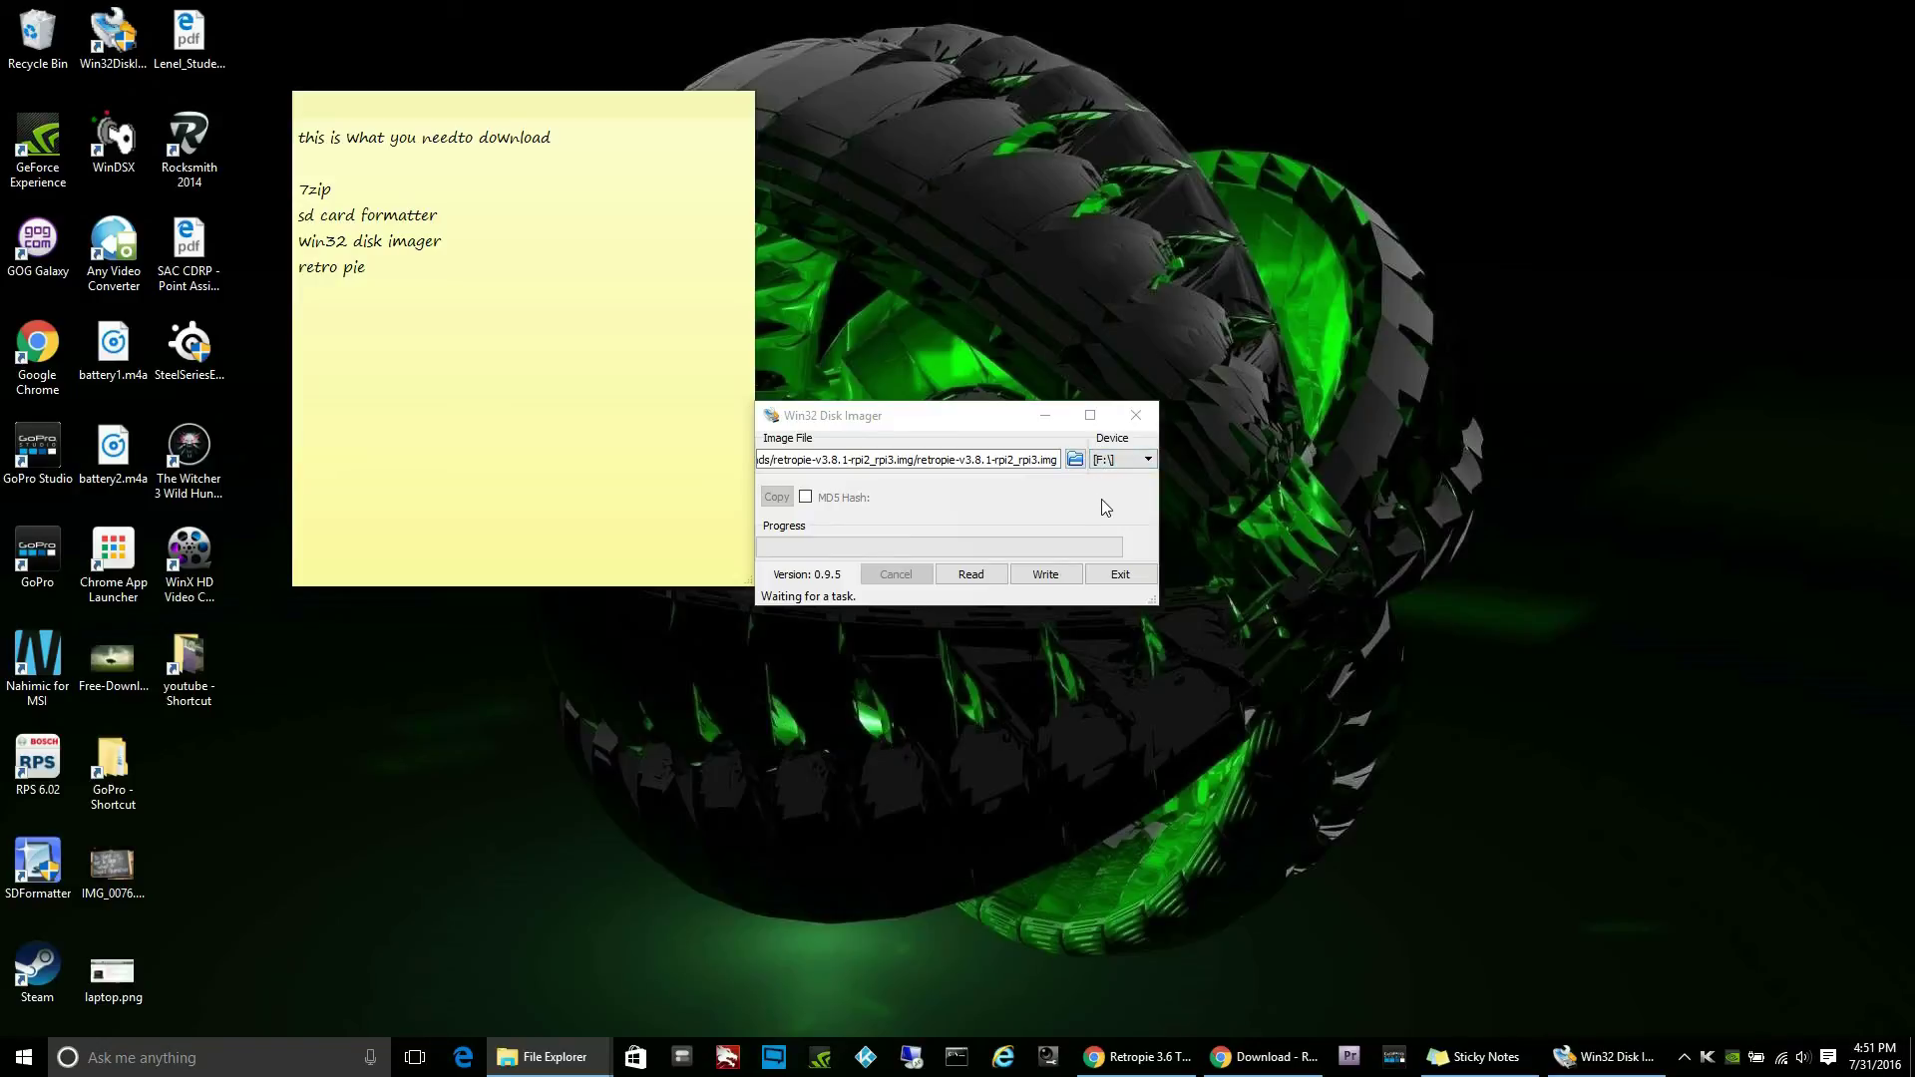
- Write the RetroPie image to the F: card, confirm the overwrite, then close the imager
left_click(1054, 516)
left_click(1070, 583)
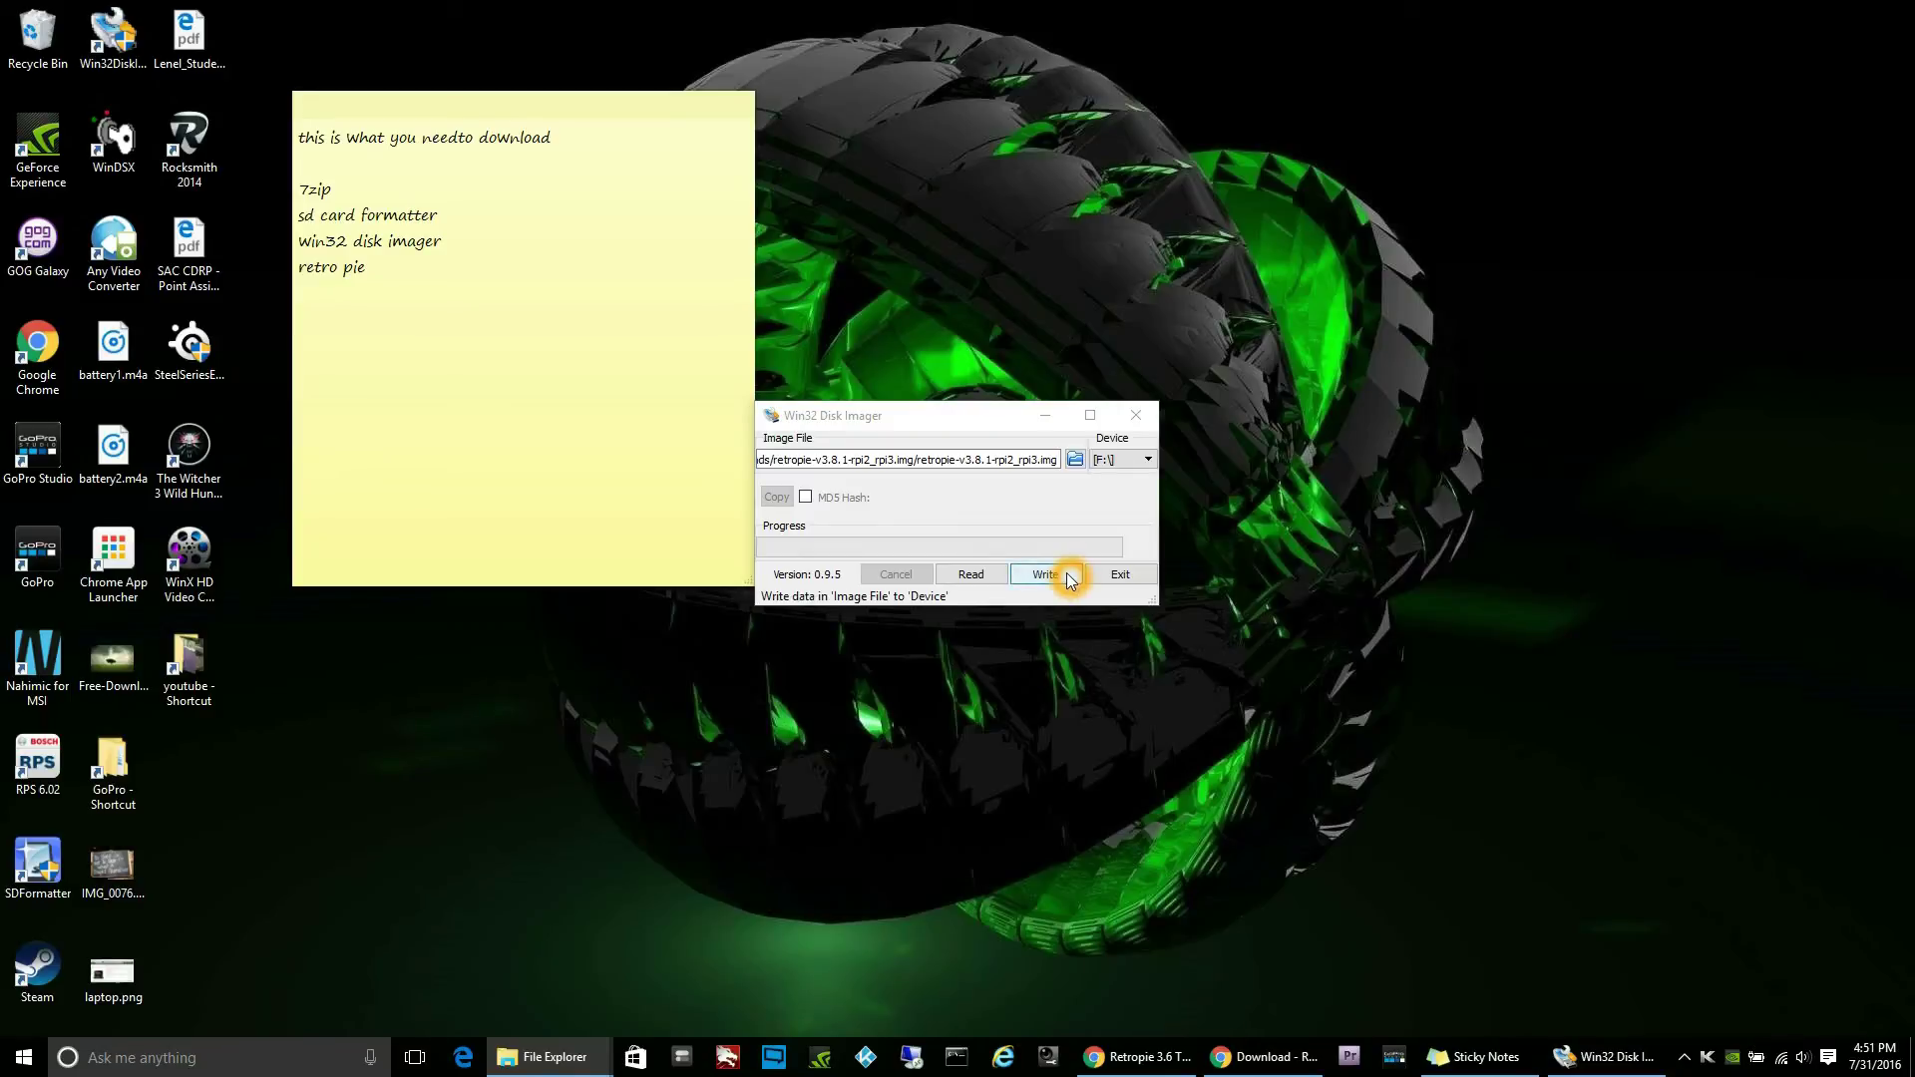
left_click(1070, 580)
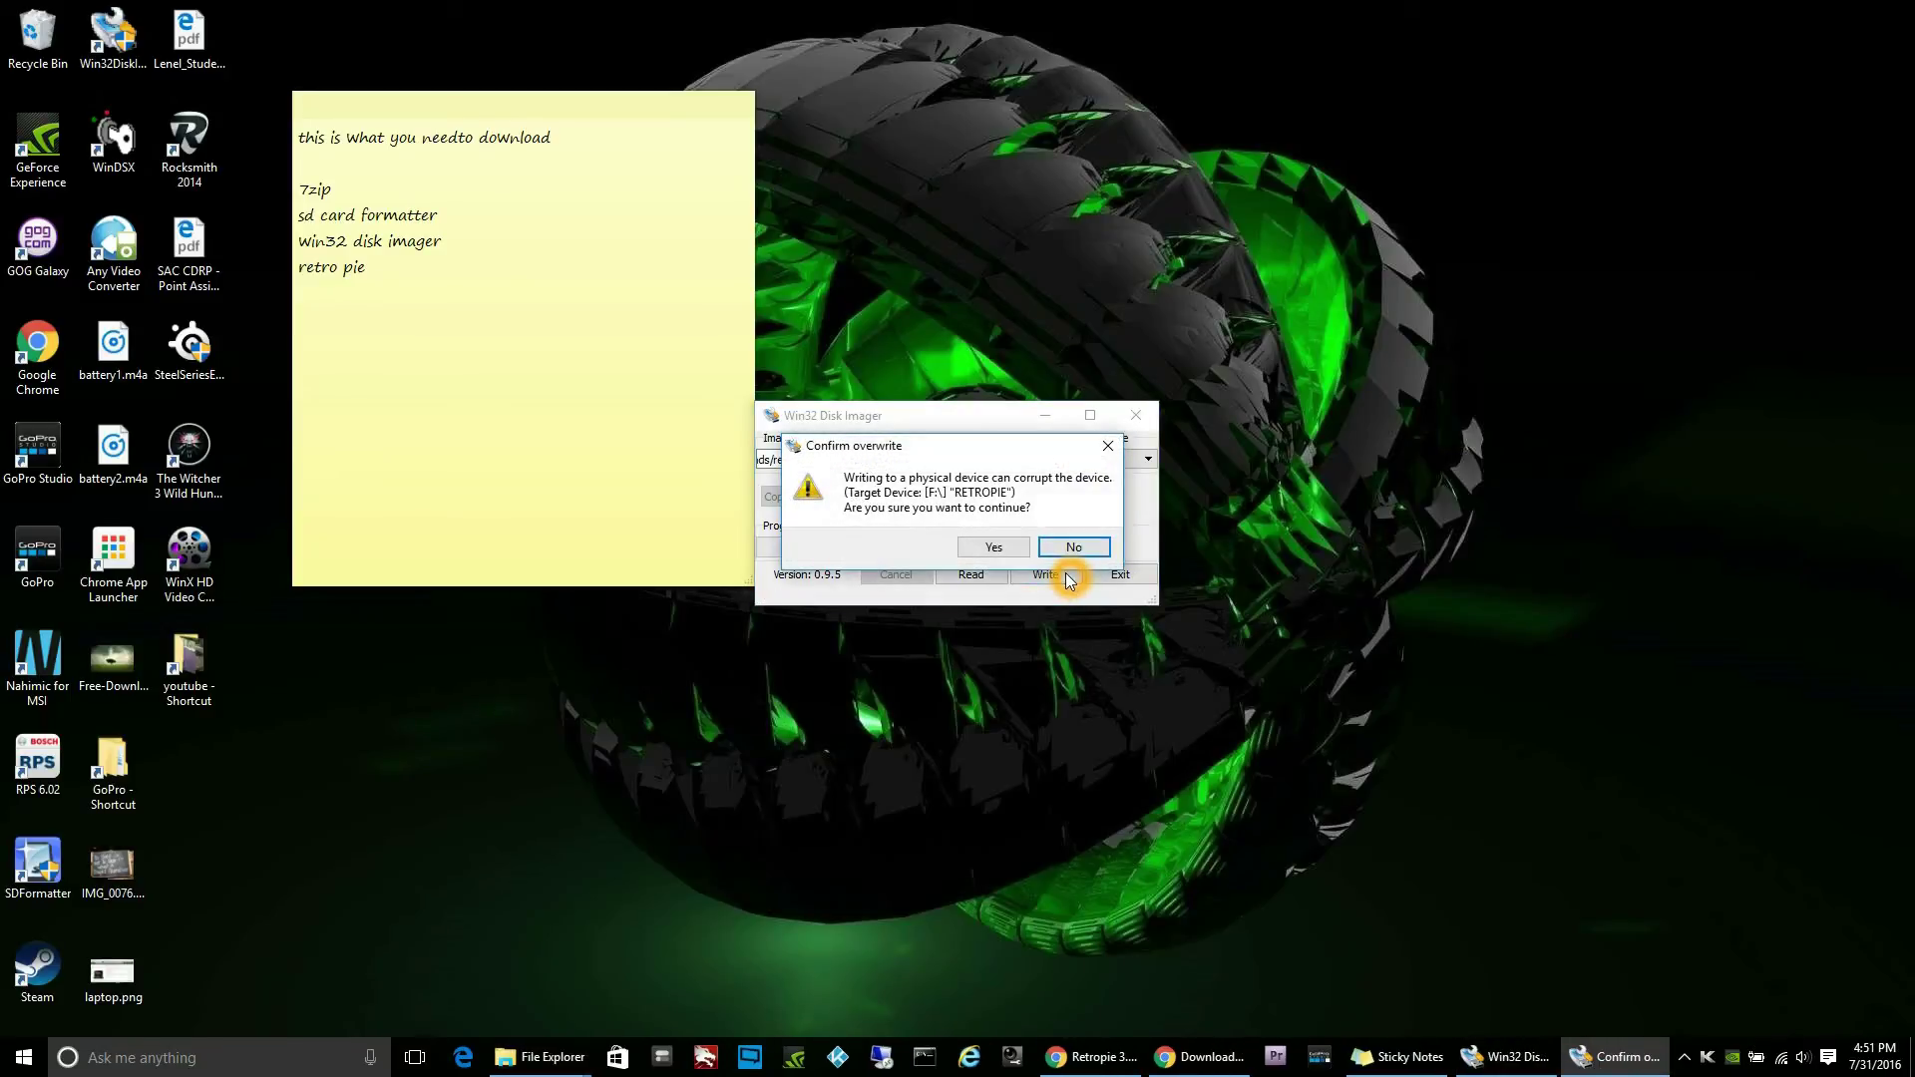
left_click(991, 548)
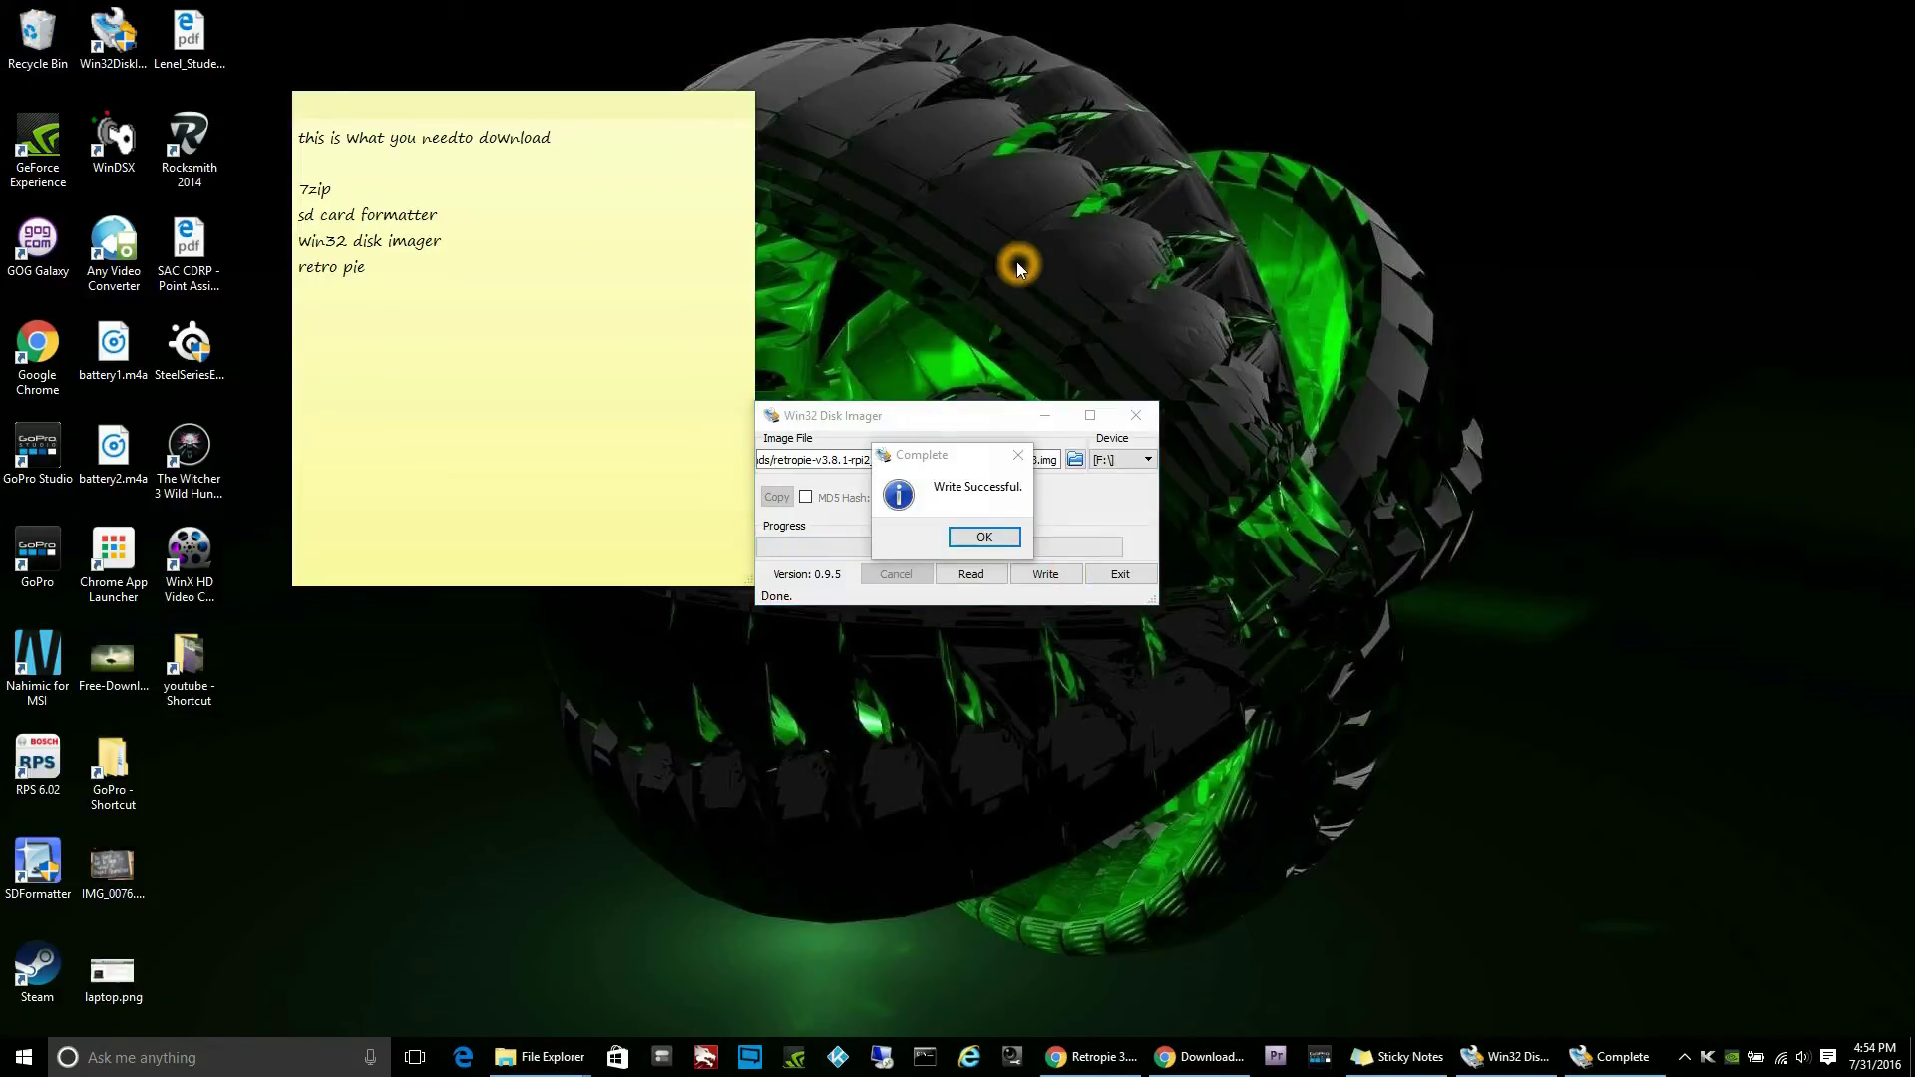
left_click(995, 534)
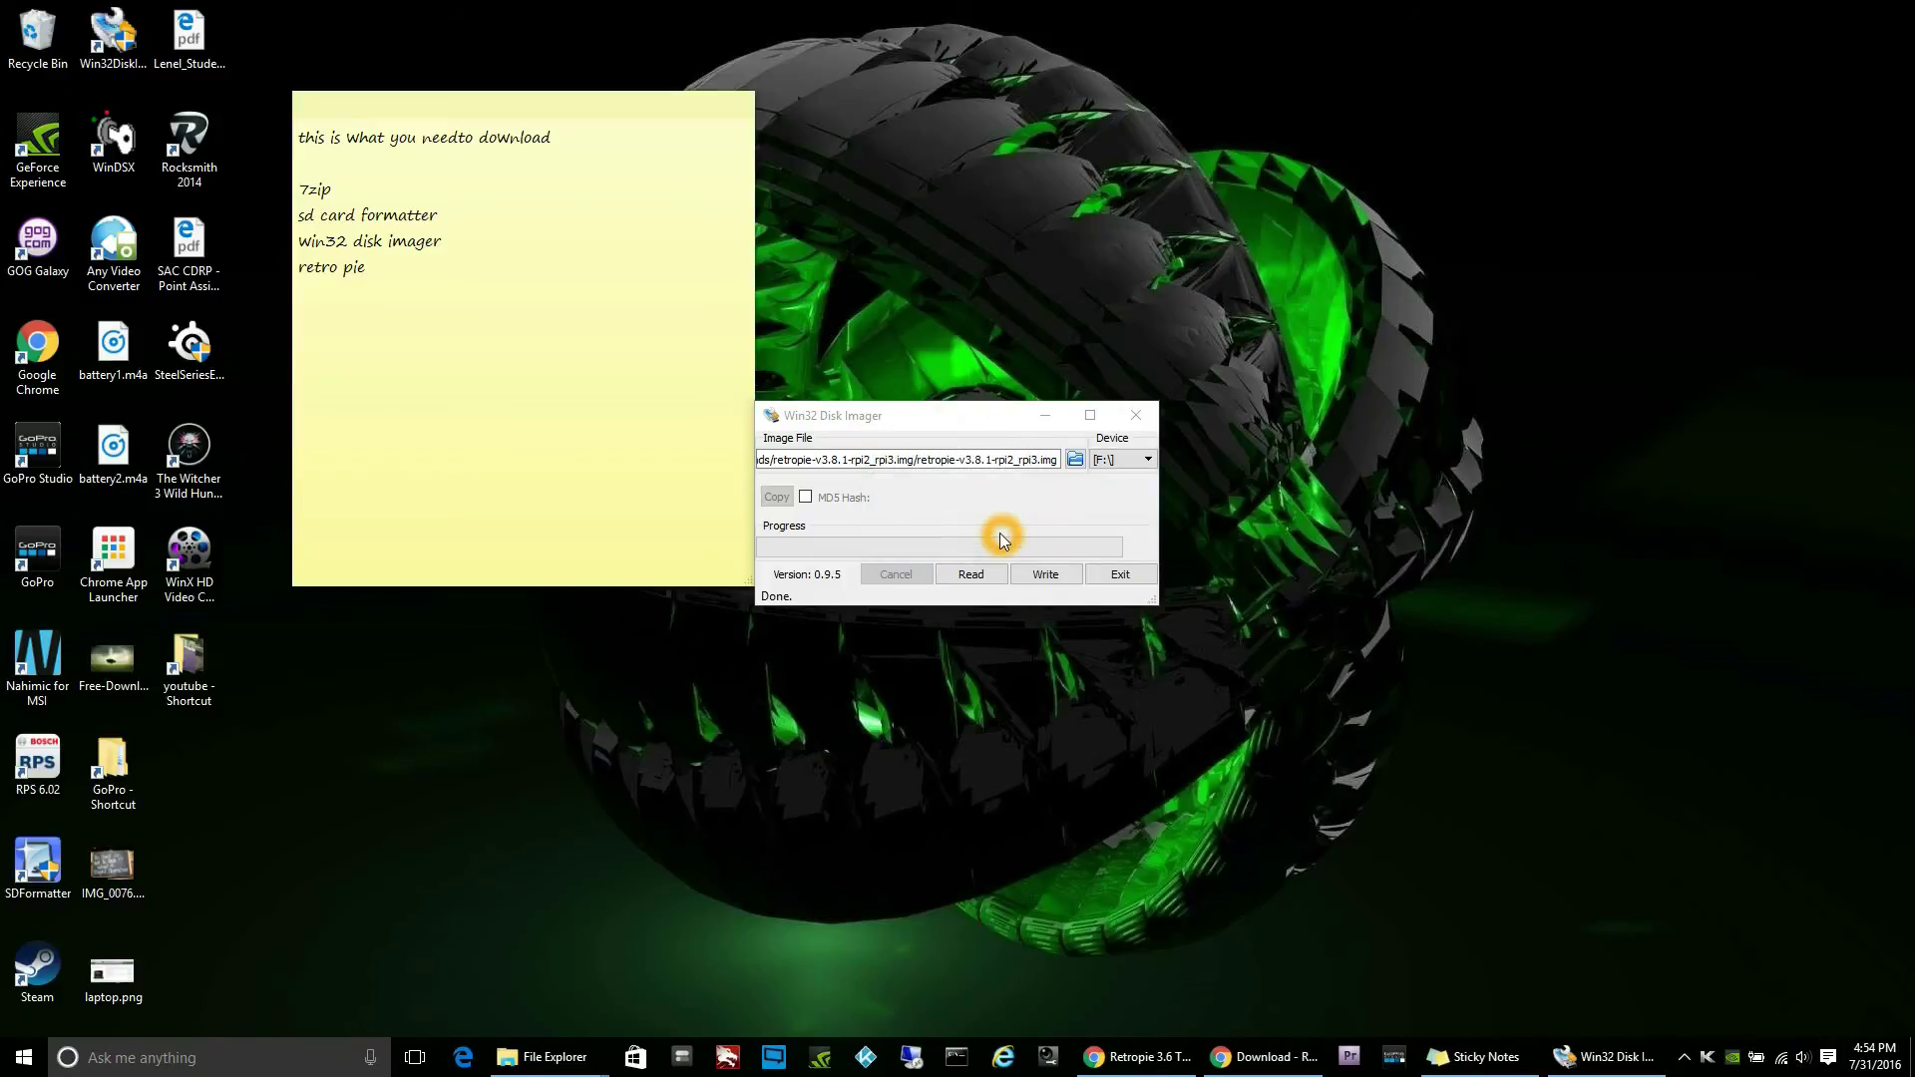
left_click(1119, 576)
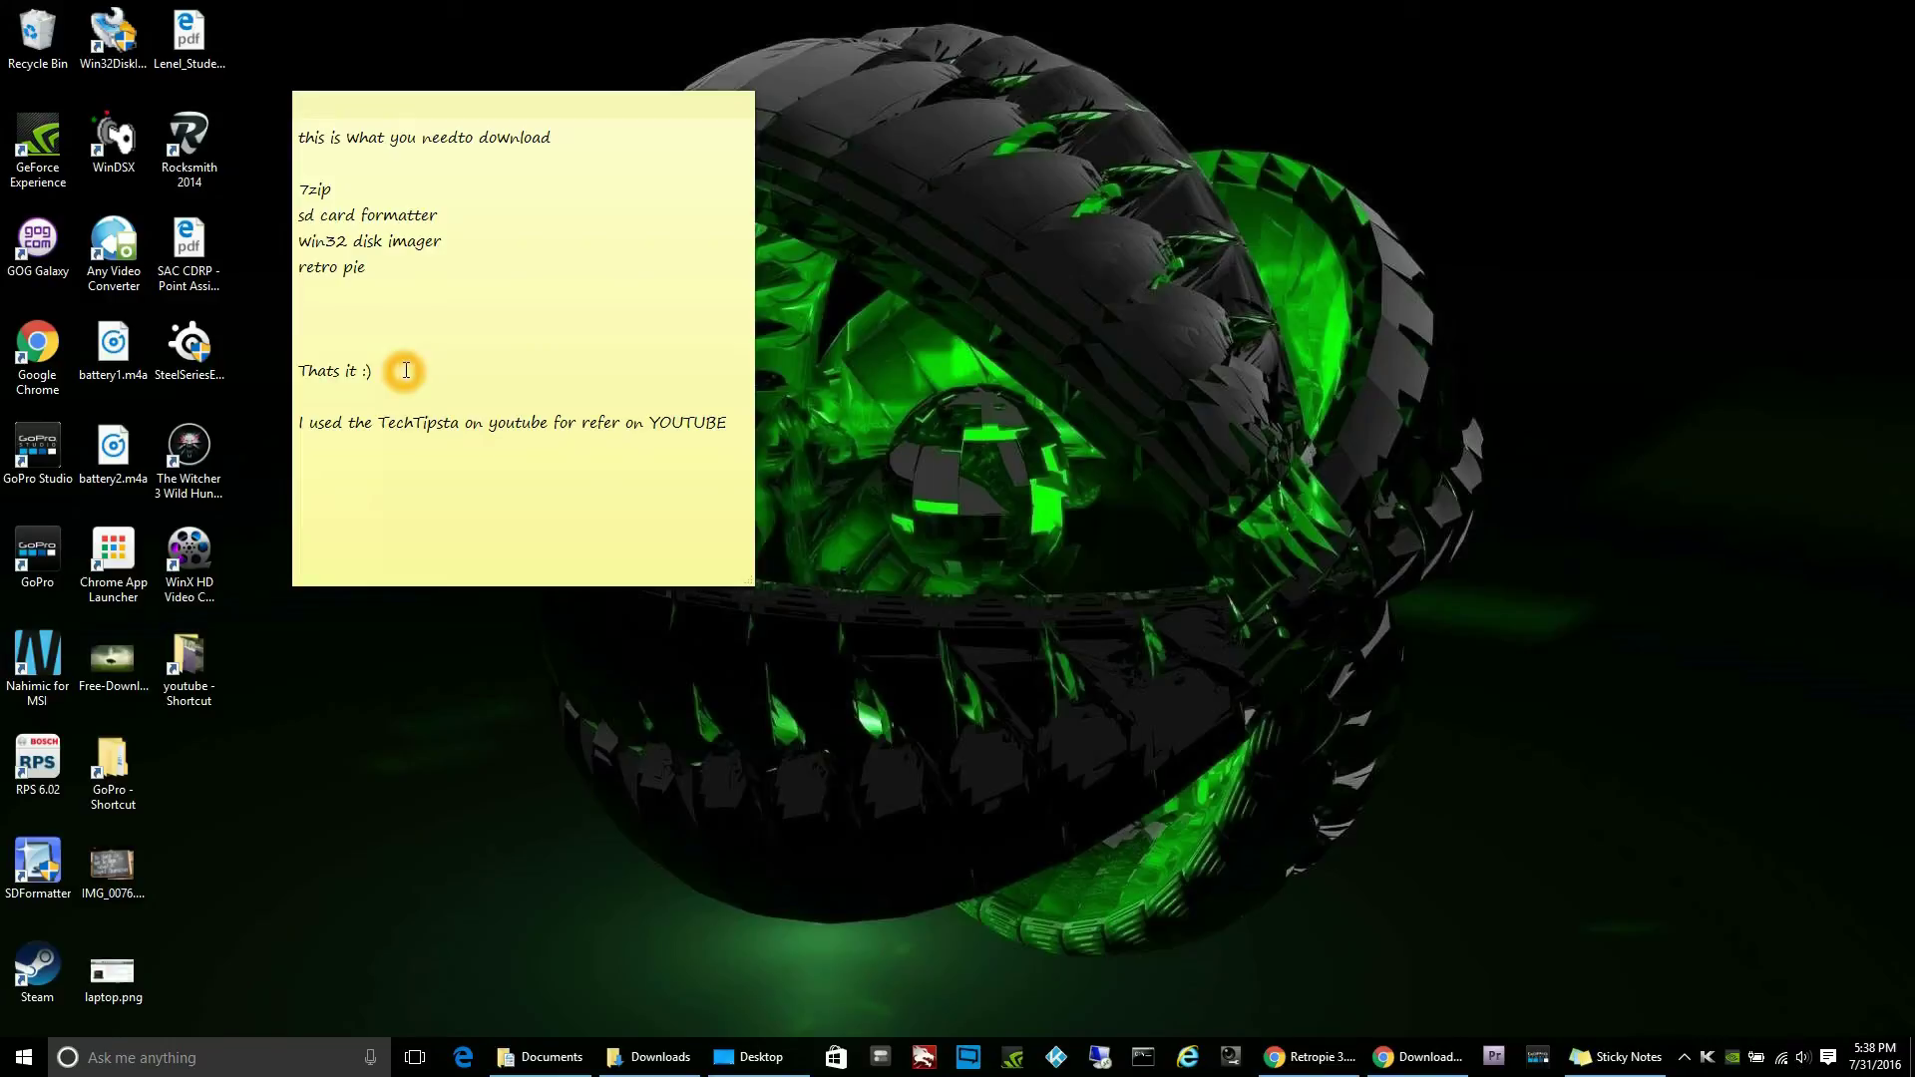
- Add 'Now its time to build the Pi and download some games' after 'Thats it :)'
left_click(407, 365)
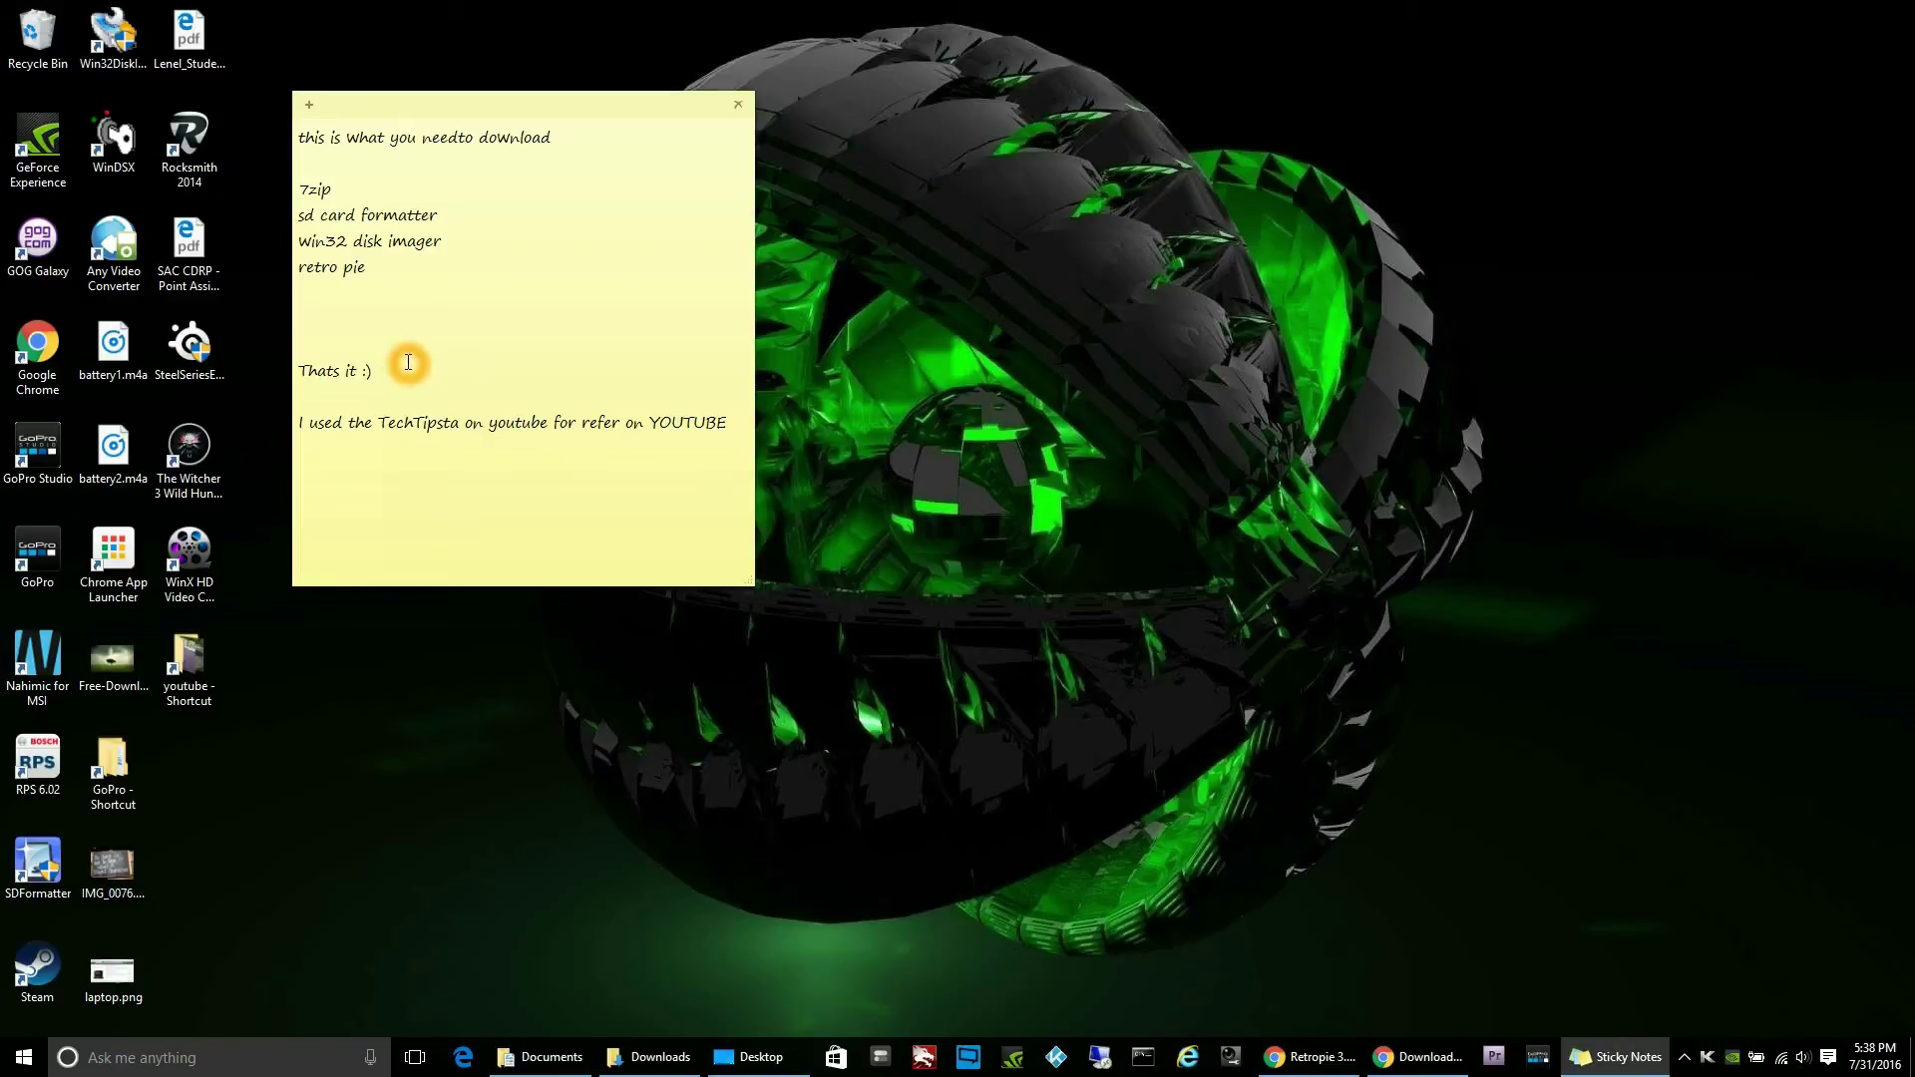
type("Now")
type(" its tim")
type("e to b")
type("uild the ")
type("Pi")
type(" an")
type("d downloa")
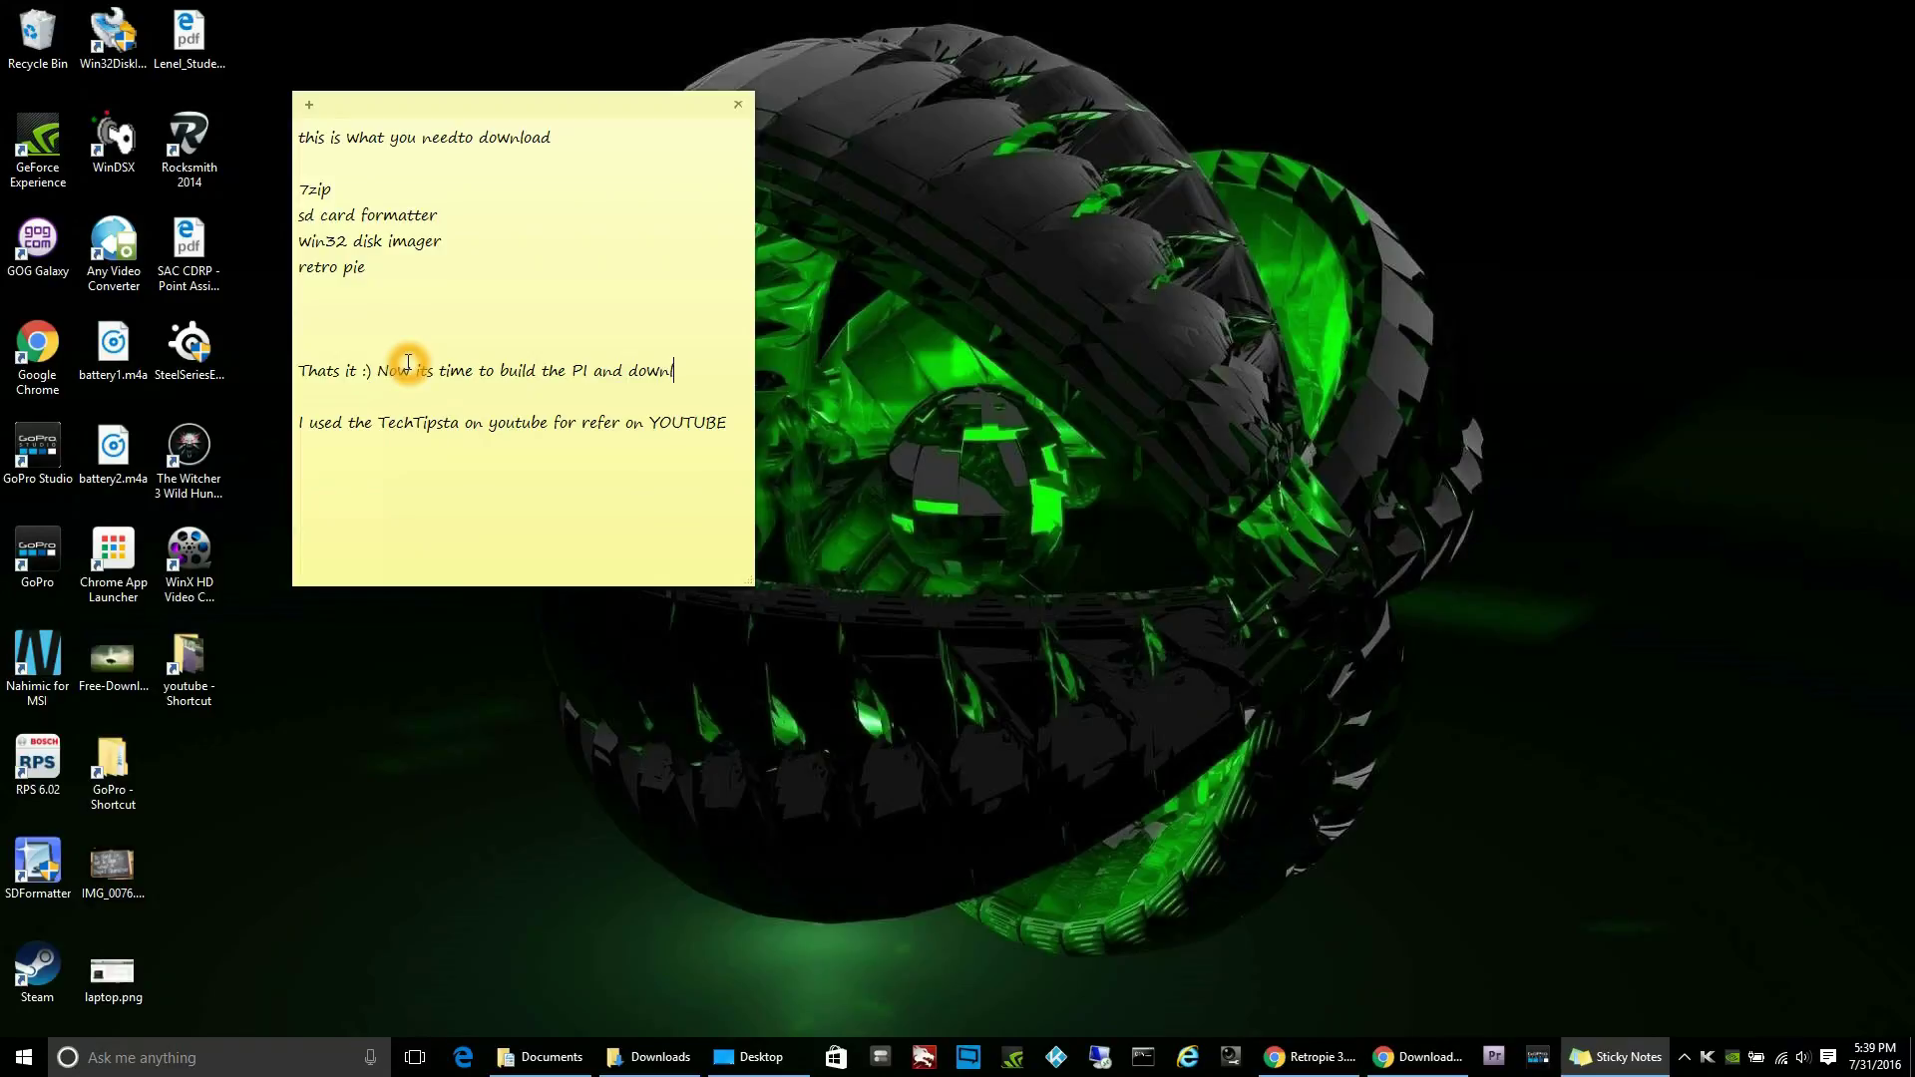
type("d some games")
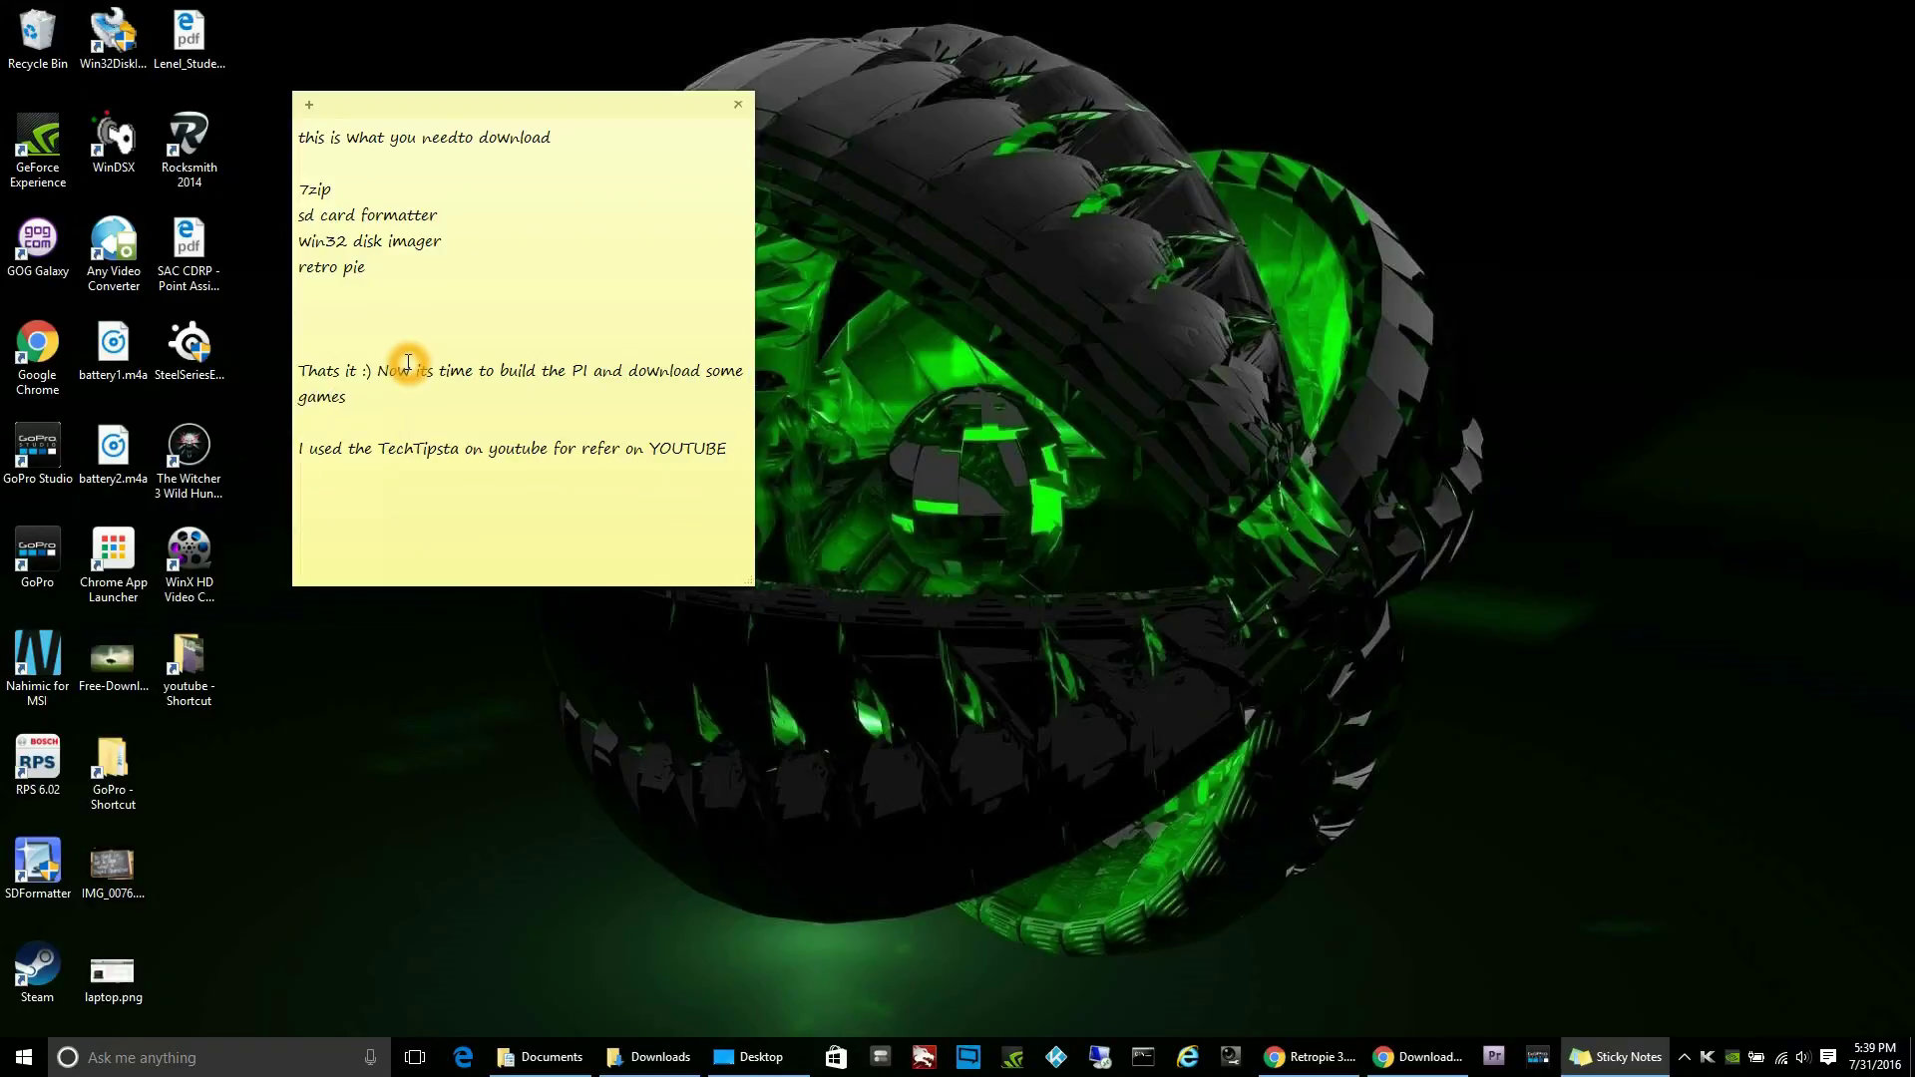